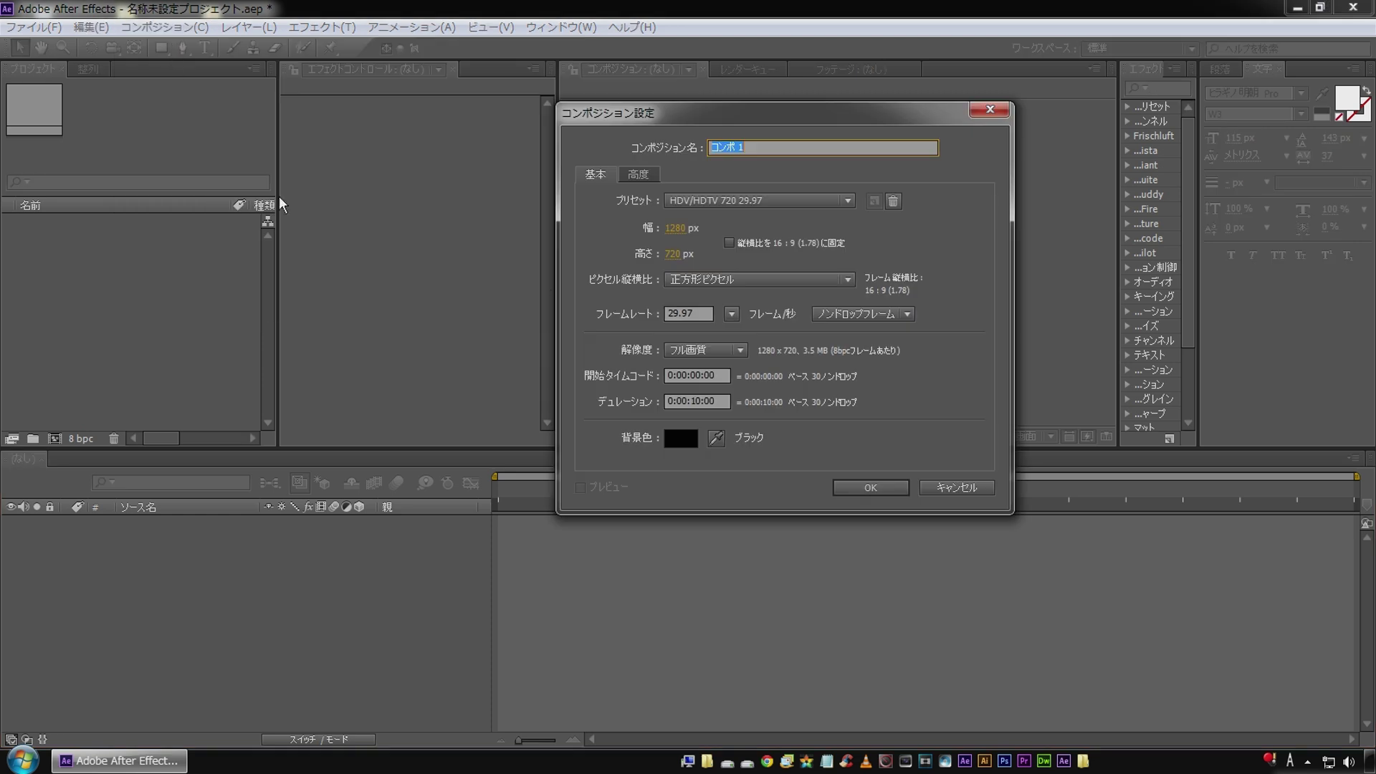
Create a composition named cut_01 with the HDV/HDTV 720 29.97 preset and a 10-second duration.
{"action": "type", "text": "cut_01"}
{"action": "left_click", "coordinate": [861, 489]}
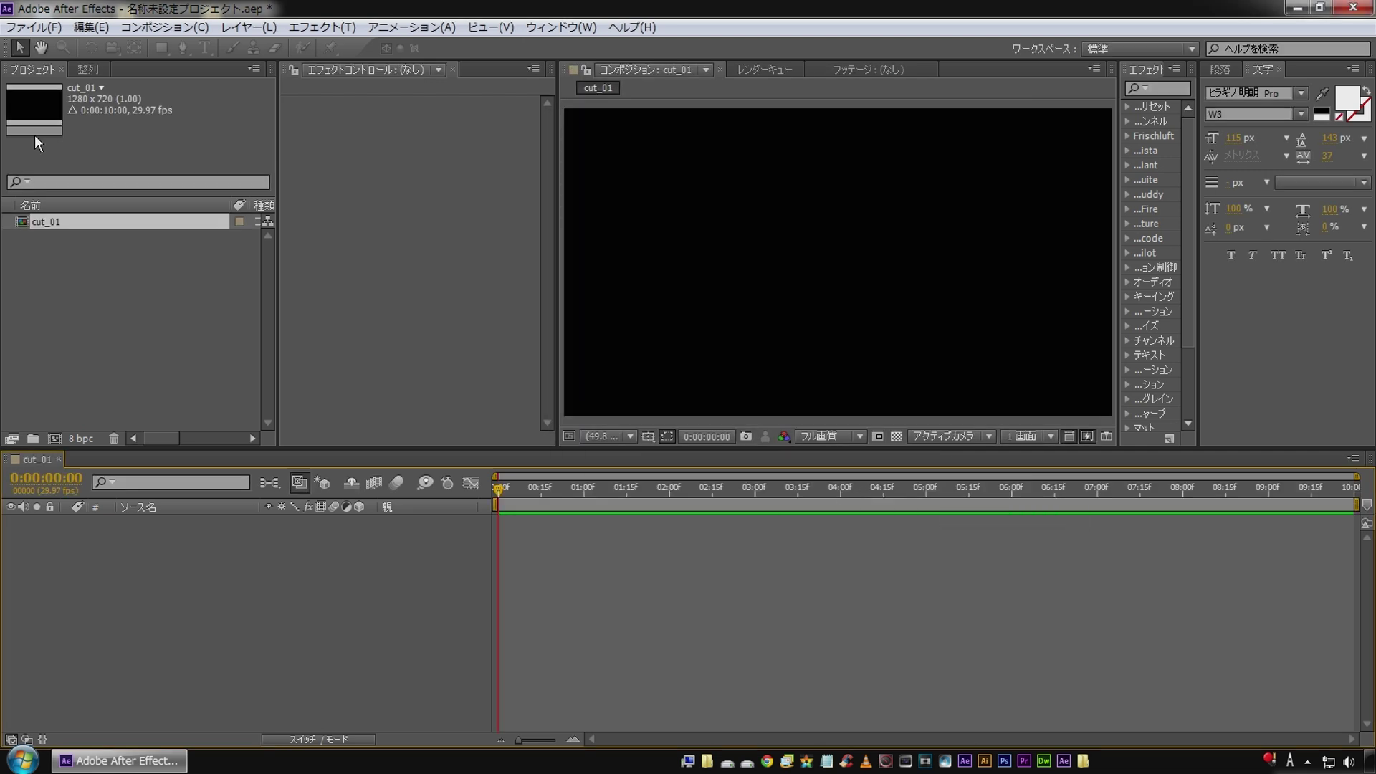
Create a second composition named texture_01 with a width and height of 300 px.
{"action": "left_click", "coordinate": [177, 27]}
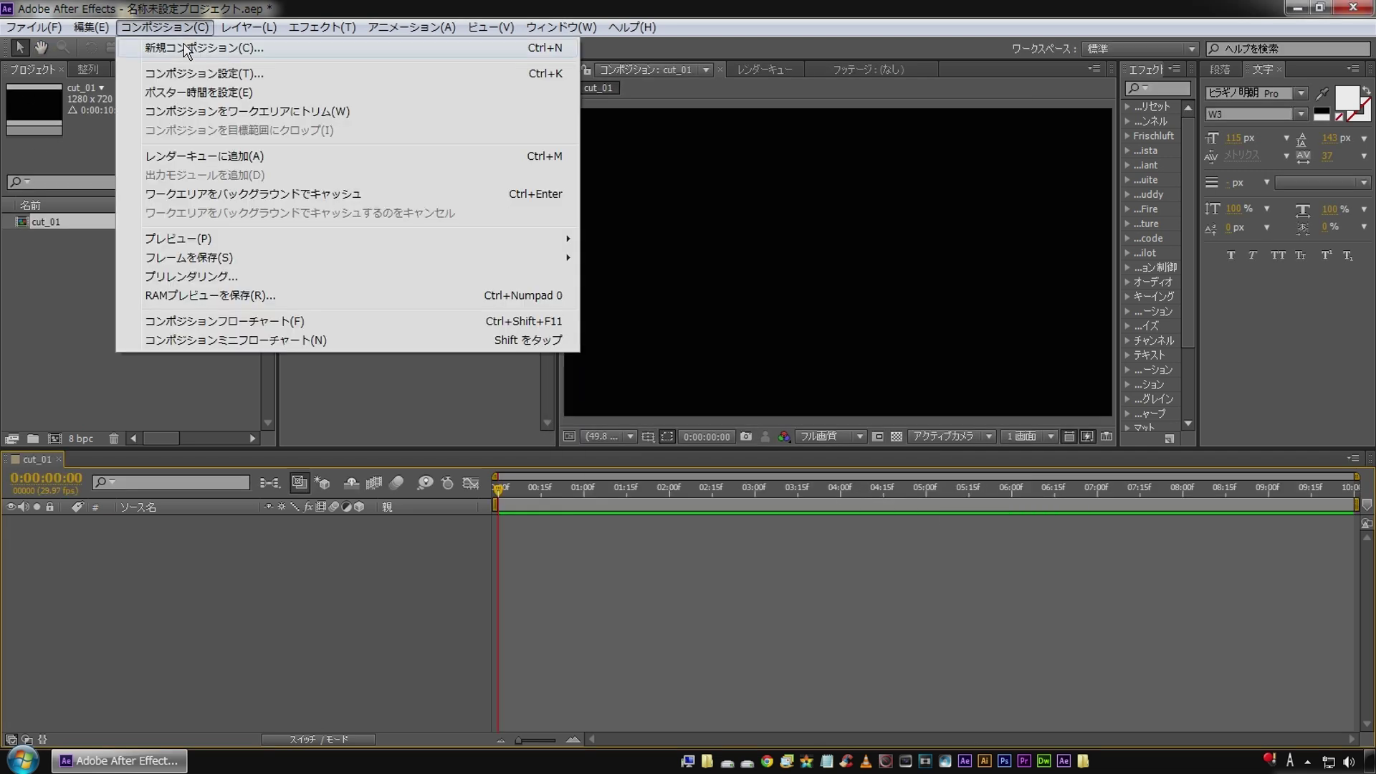
{"action": "left_click", "coordinate": [185, 48]}
{"action": "type", "text": "tex"}
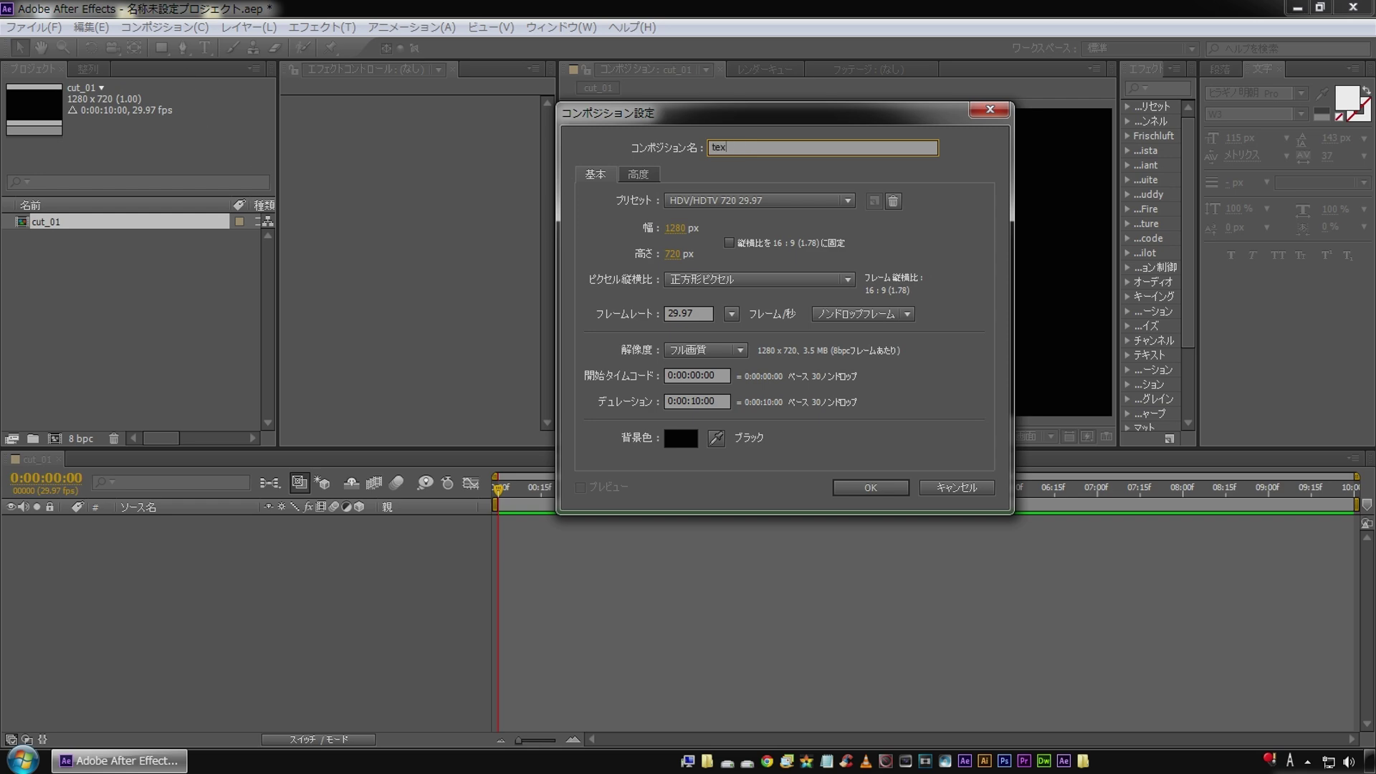
{"action": "type", "text": "ture_01"}
{"action": "left_click", "coordinate": [674, 228]}
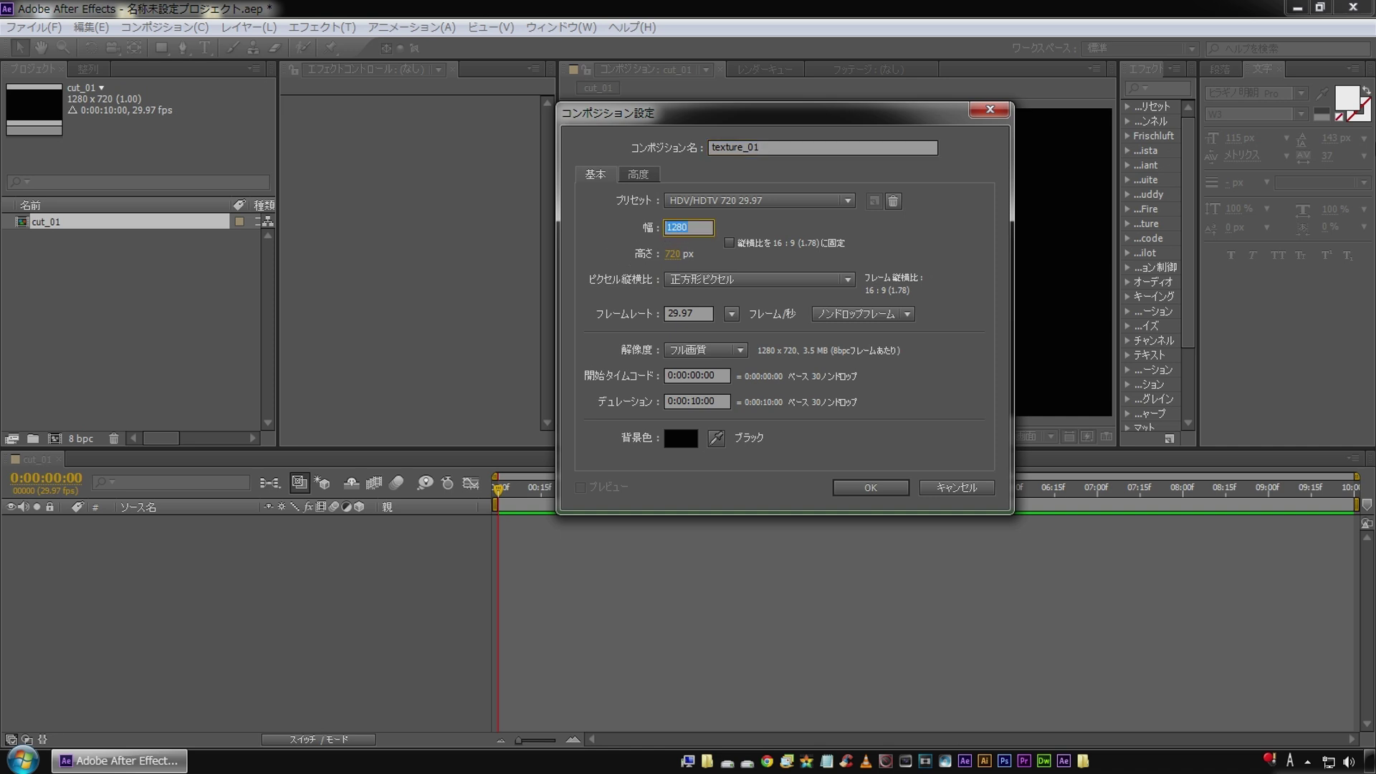
{"action": "type", "text": "300"}
{"action": "key", "text": "Tab"}
{"action": "type", "text": "300"}
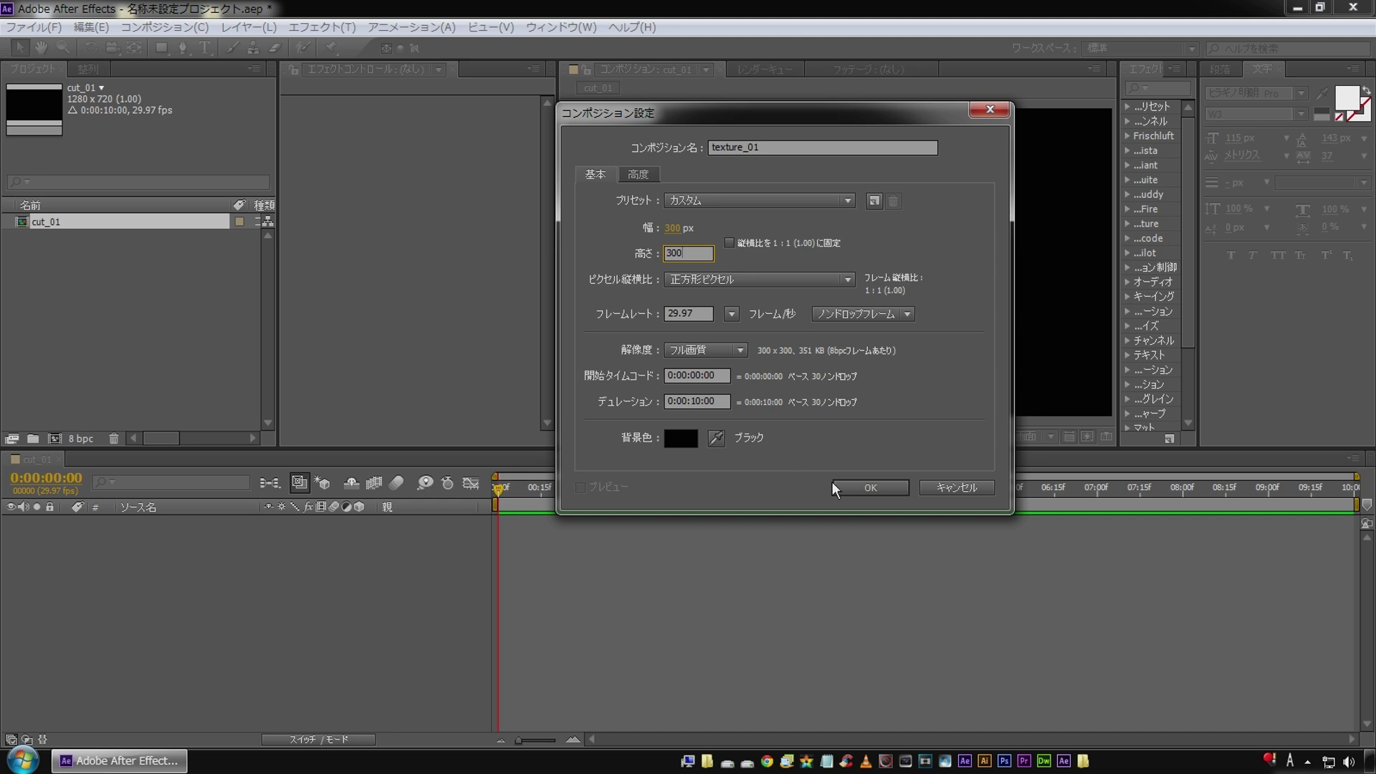
{"action": "left_click", "coordinate": [861, 492]}
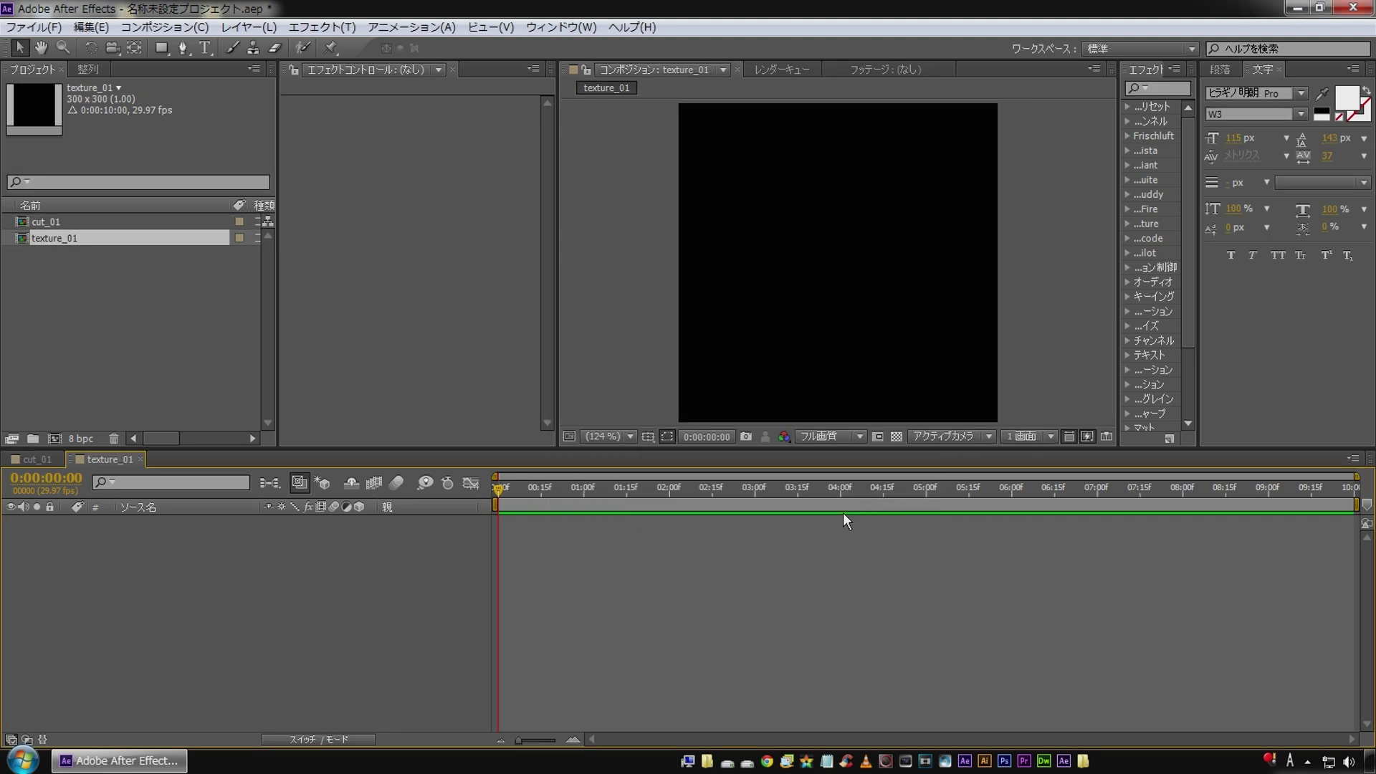
Import rose_01 from the sozai folder as footage with its layers merged.
{"action": "double_click", "coordinate": [113, 311]}
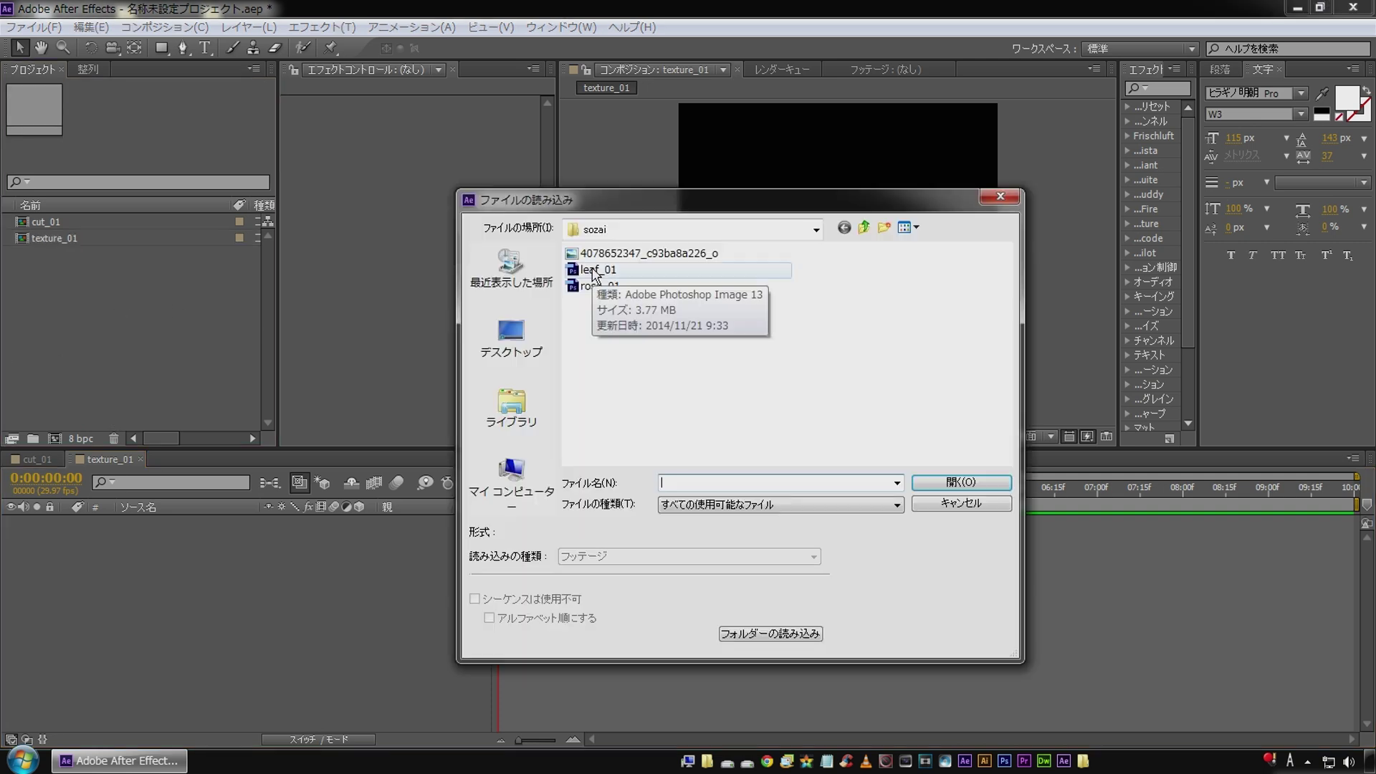
{"action": "left_click", "coordinate": [590, 276]}
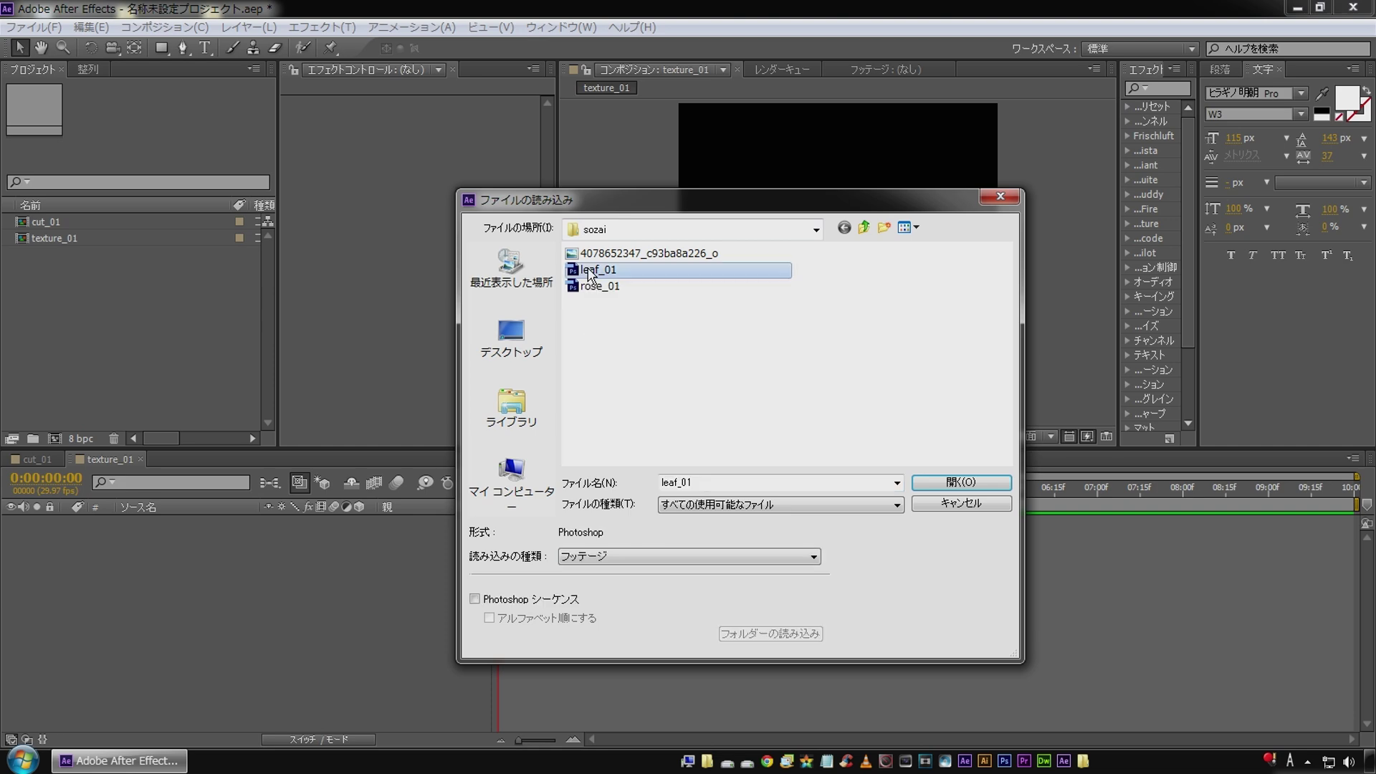
{"action": "double_click", "coordinate": [592, 287]}
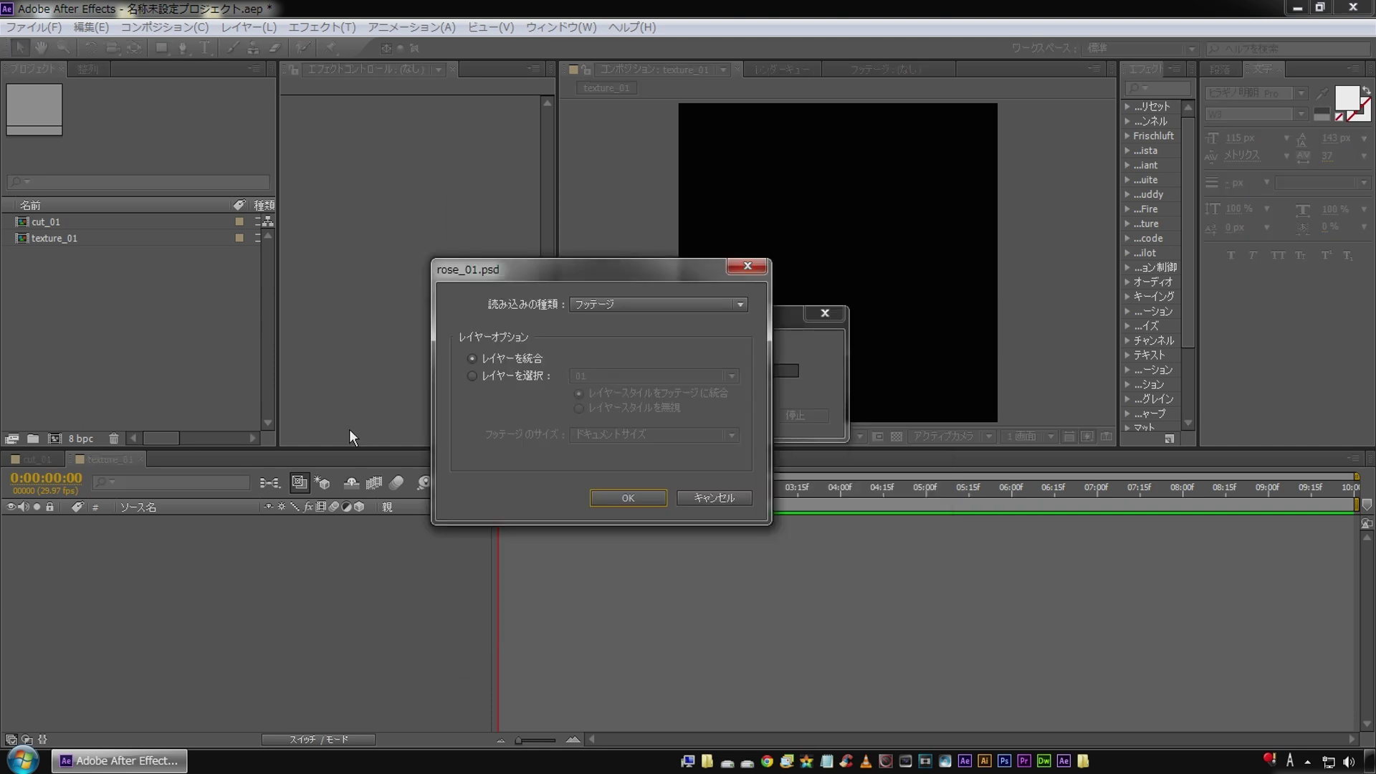
{"action": "left_click", "coordinate": [617, 498]}
Add rose_01.psd to the texture_01 composition and fit the layer to the composition width.
{"action": "left_click_drag", "start_coordinate": [59, 239], "coordinate": [210, 525]}
{"action": "right_click", "coordinate": [209, 524]}
{"action": "mouse_move", "coordinate": [347, 193]}
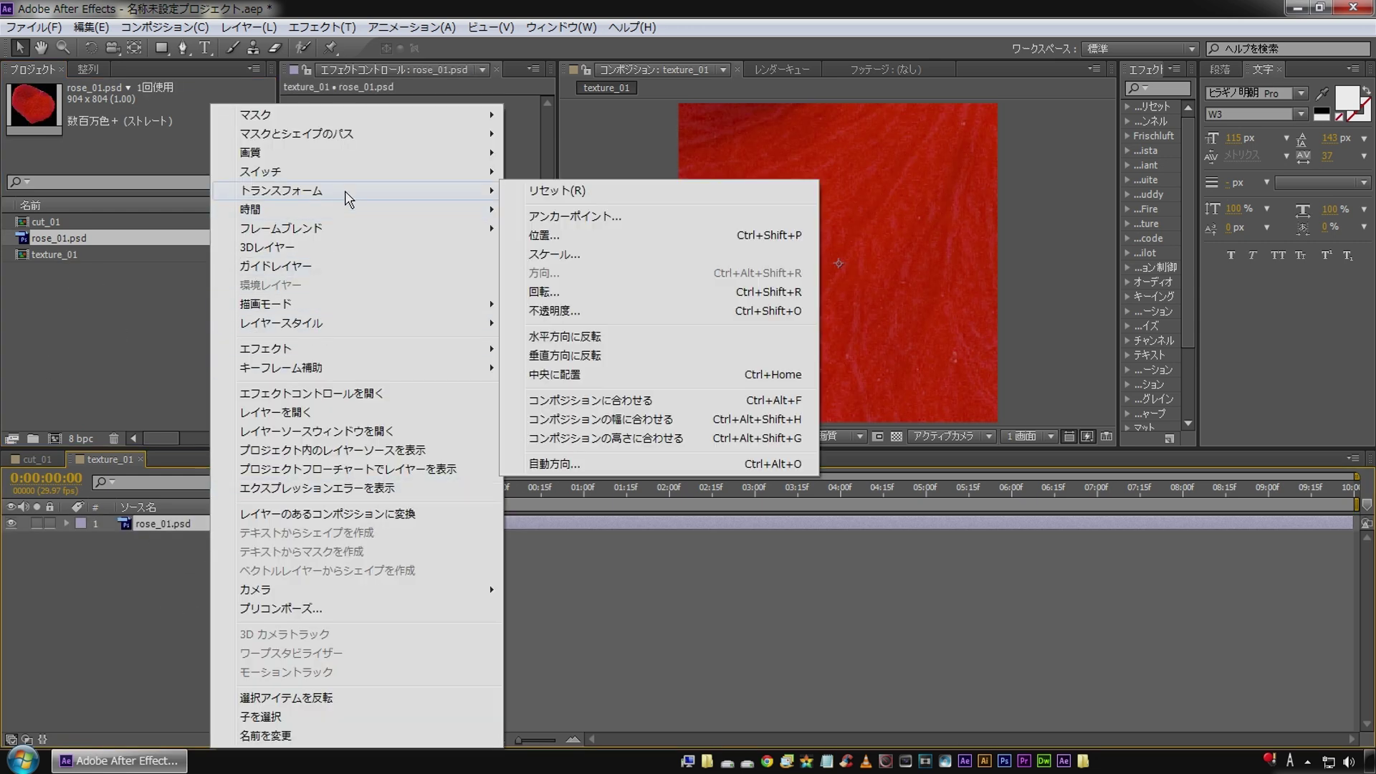
{"action": "left_click", "coordinate": [707, 416]}
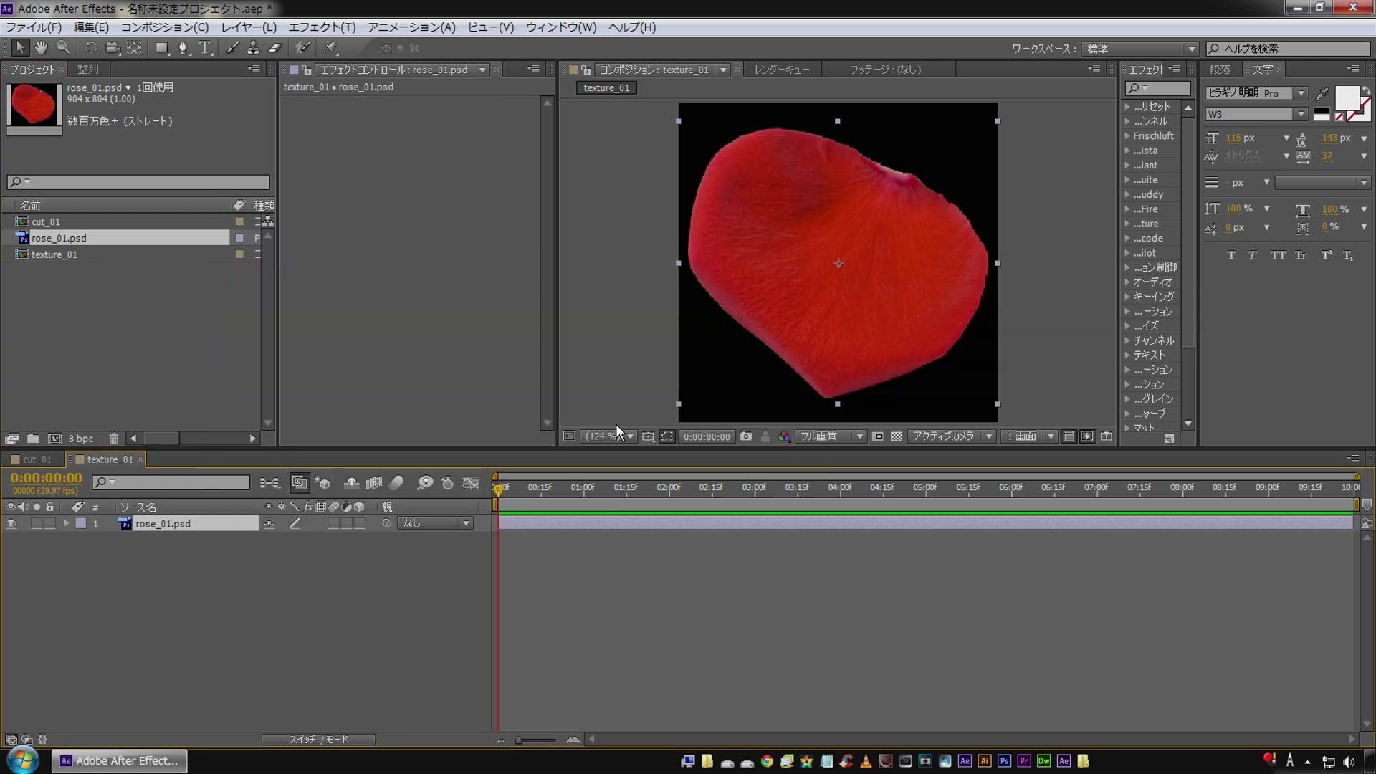
Place the texture_01 composition as a layer in cut_01 and hide that layer.
{"action": "left_click", "coordinate": [28, 458]}
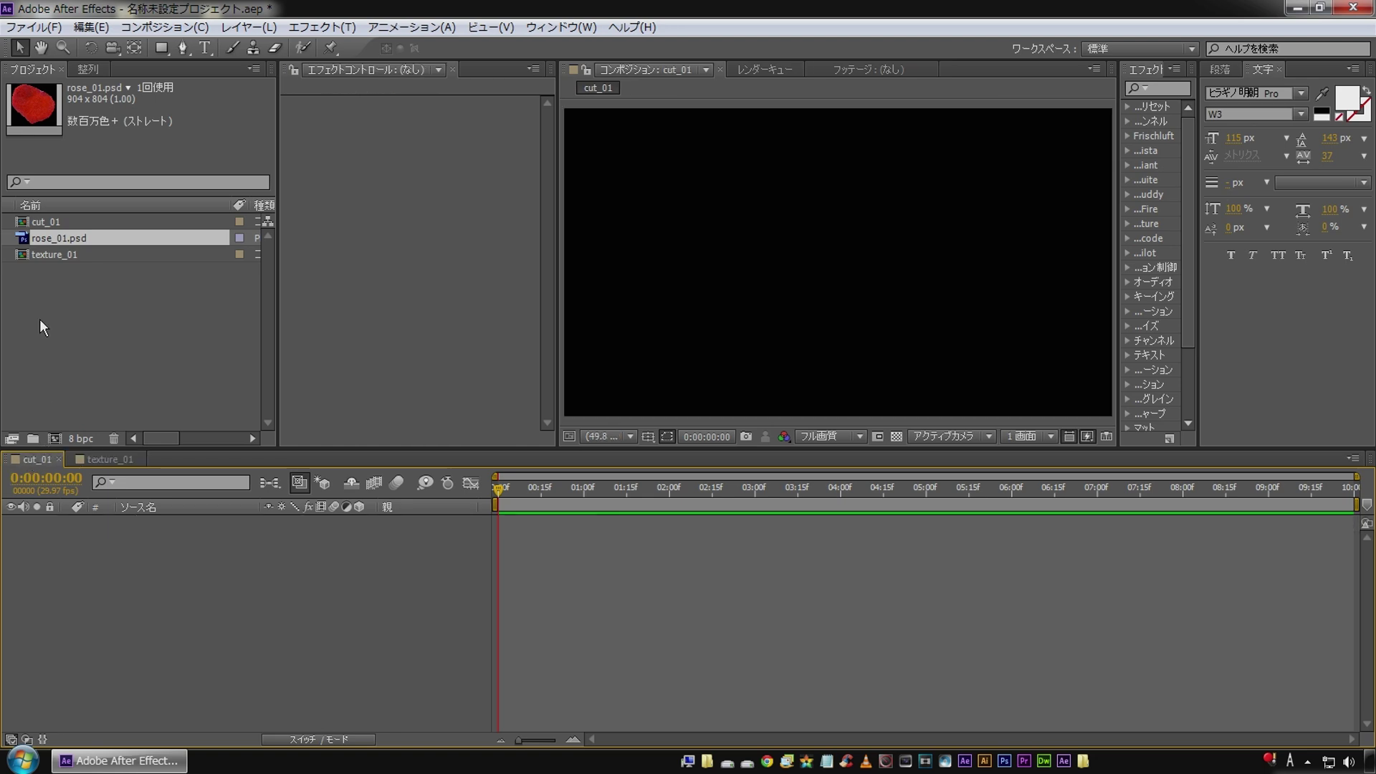
{"action": "left_click", "coordinate": [50, 255]}
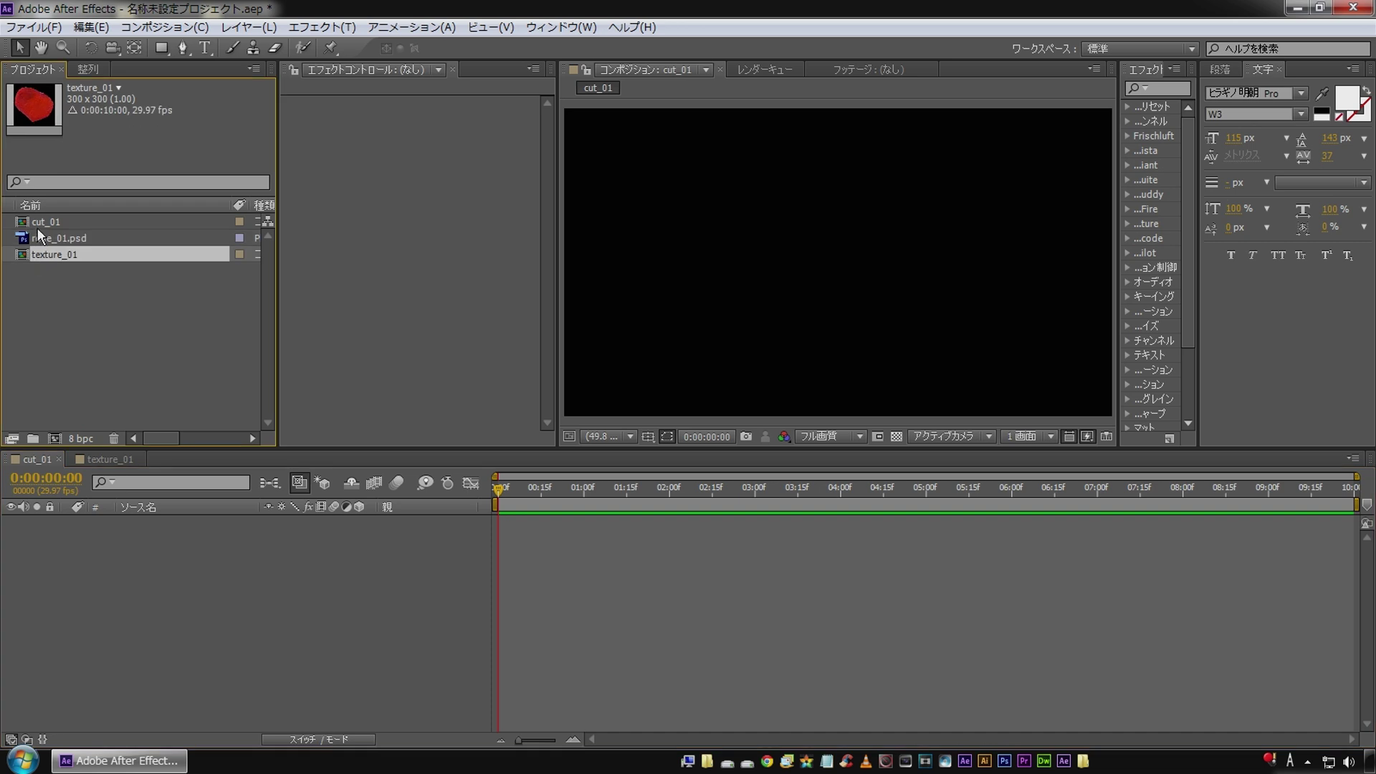
{"action": "left_click_drag", "start_coordinate": [41, 253], "coordinate": [155, 590]}
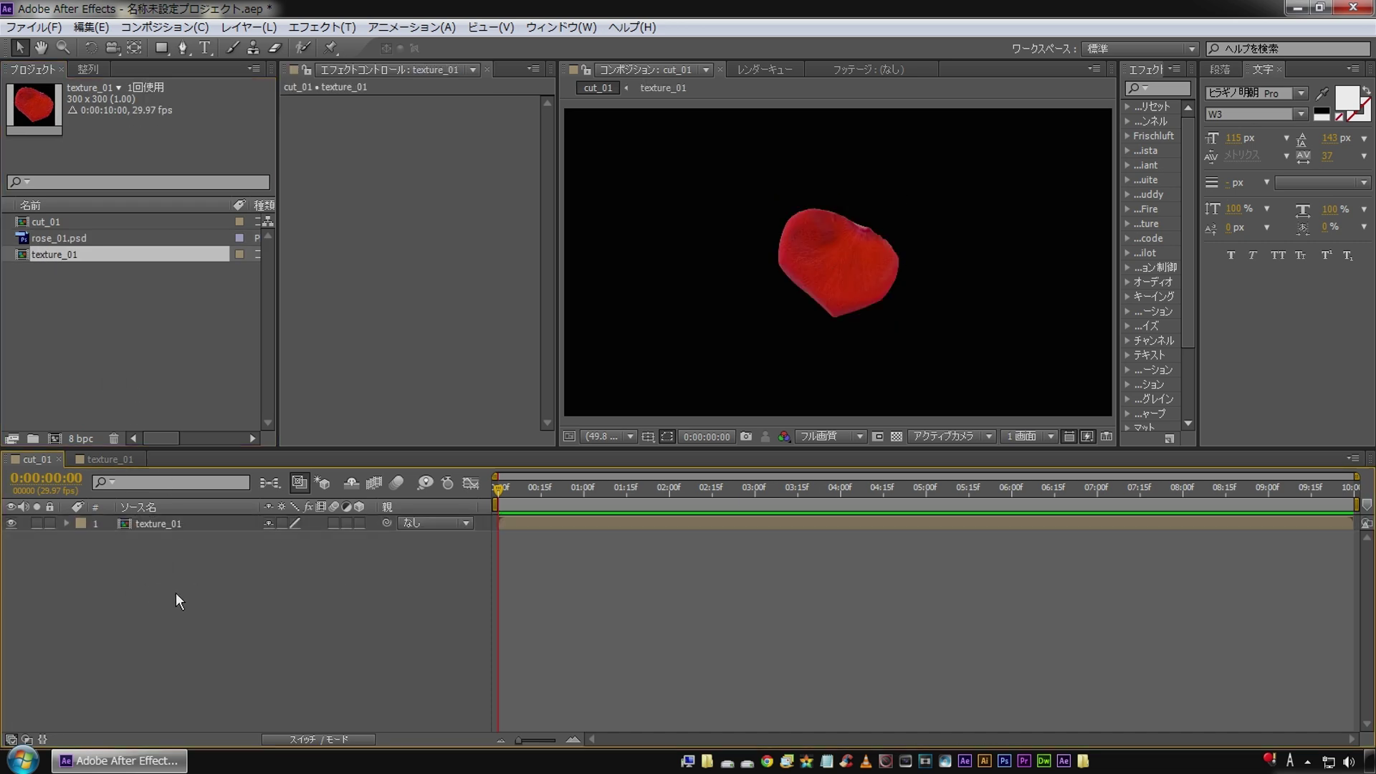
{"action": "left_click", "coordinate": [12, 523]}
Create a black 1280 x 720 solid layer named particle_01 in cut_01.
{"action": "right_click", "coordinate": [240, 579]}
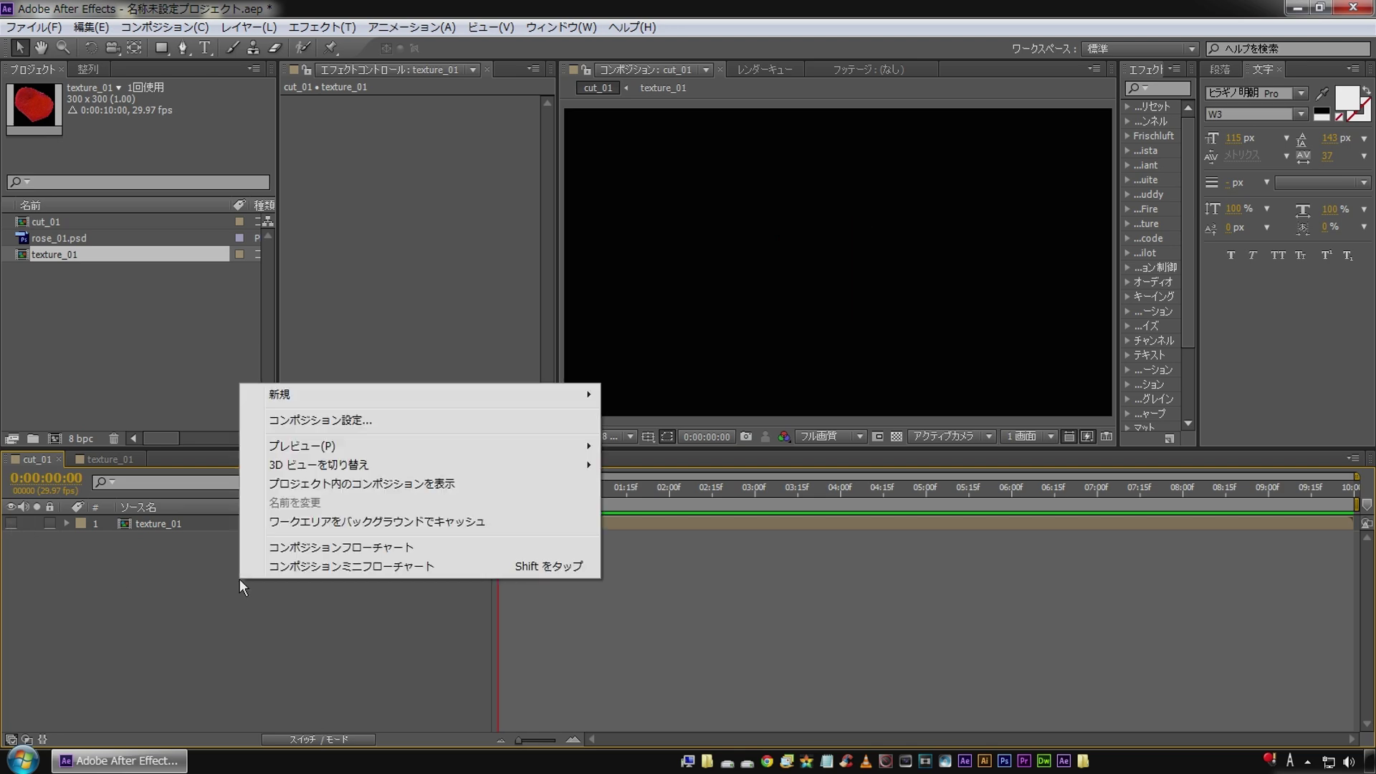
{"action": "mouse_move", "coordinate": [358, 395]}
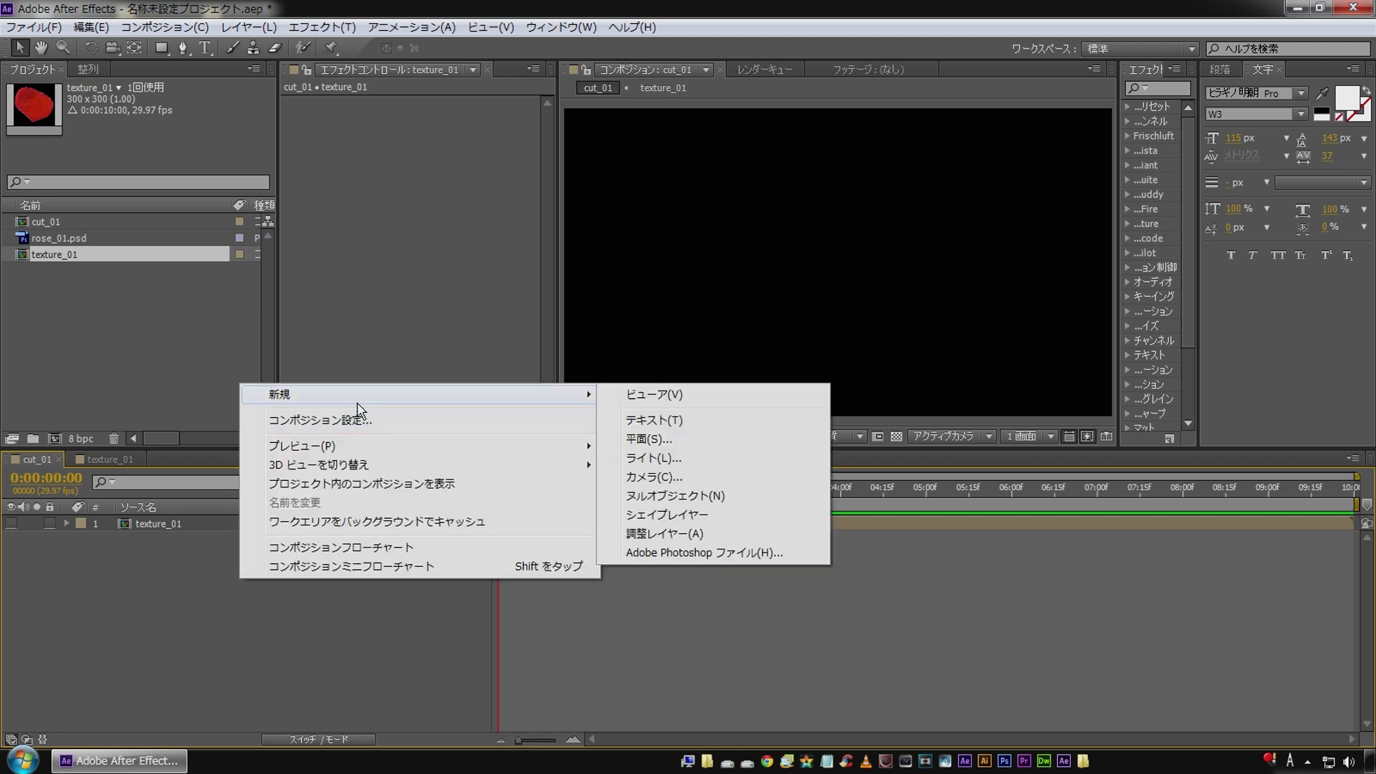
{"action": "left_click", "coordinate": [680, 441]}
{"action": "type", "text": "part"}
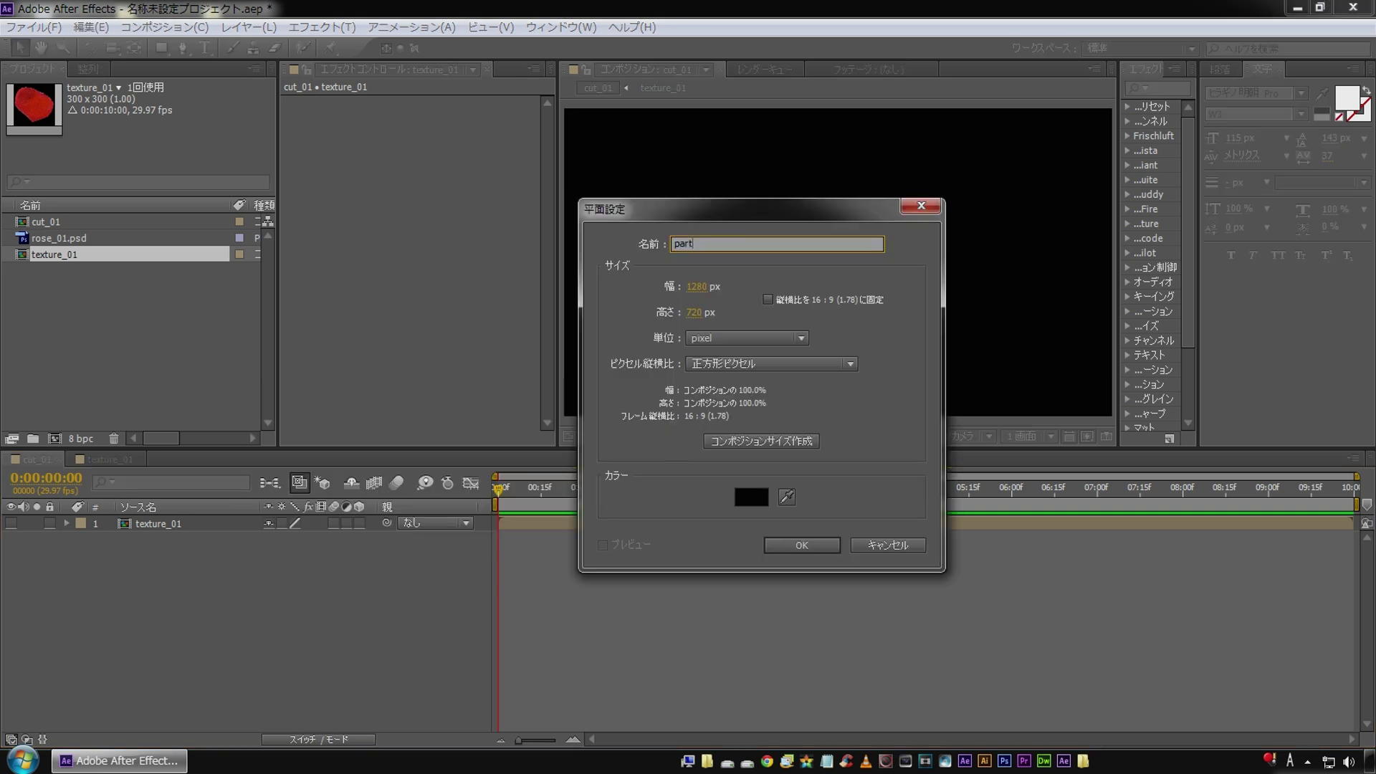
{"action": "type", "text": "icle_01"}
{"action": "left_click", "coordinate": [792, 543]}
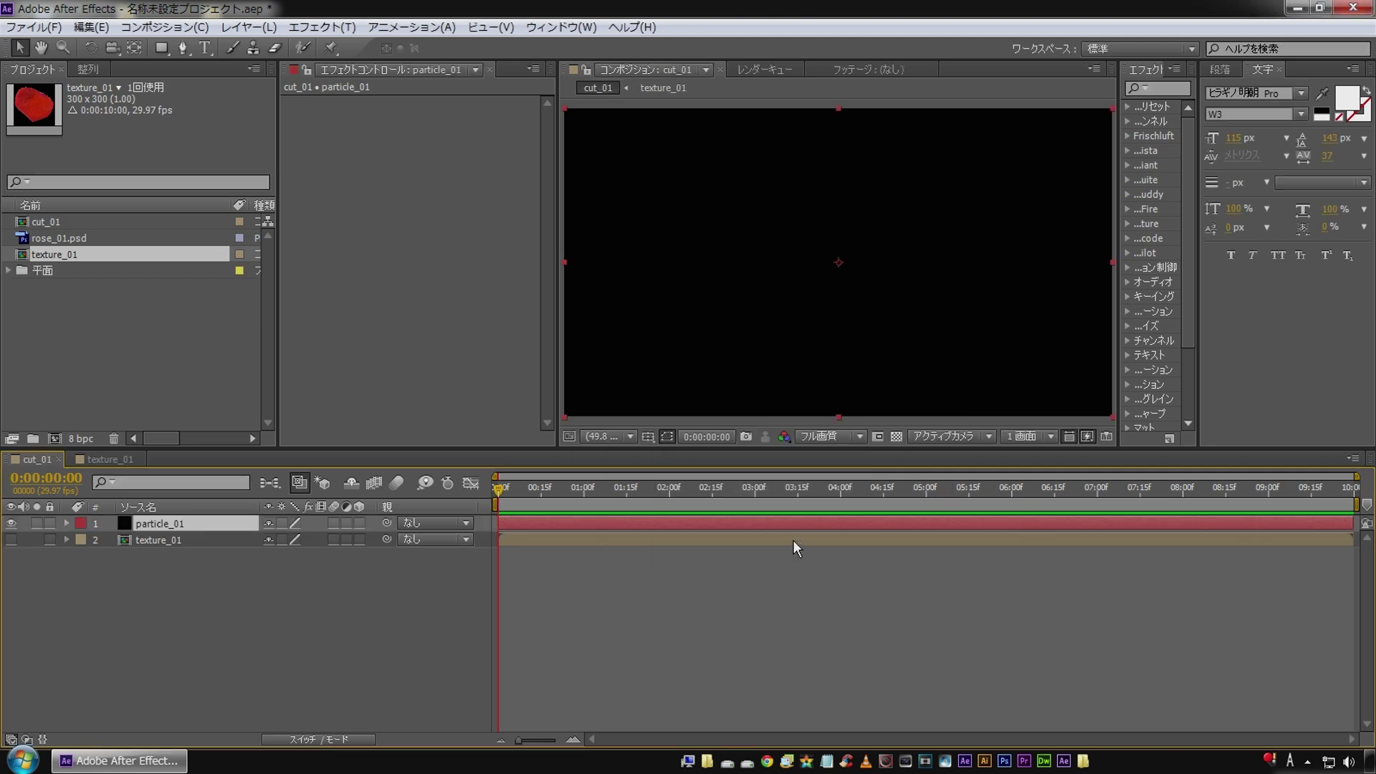
Apply the CC Particle World effect to particle_01 and scrub the timeline to 0:00:03:22 to preview the particles.
{"action": "right_click", "coordinate": [388, 228]}
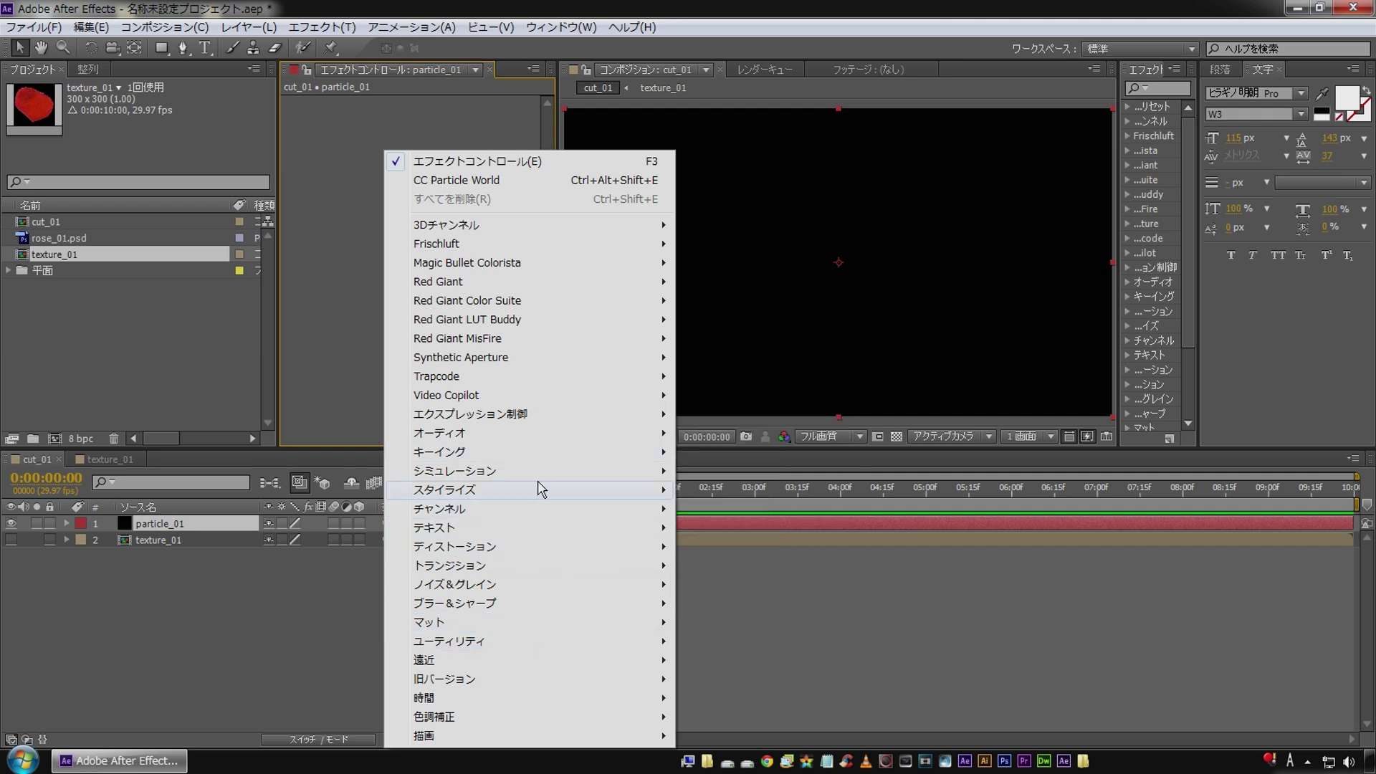
{"action": "mouse_move", "coordinate": [555, 473]}
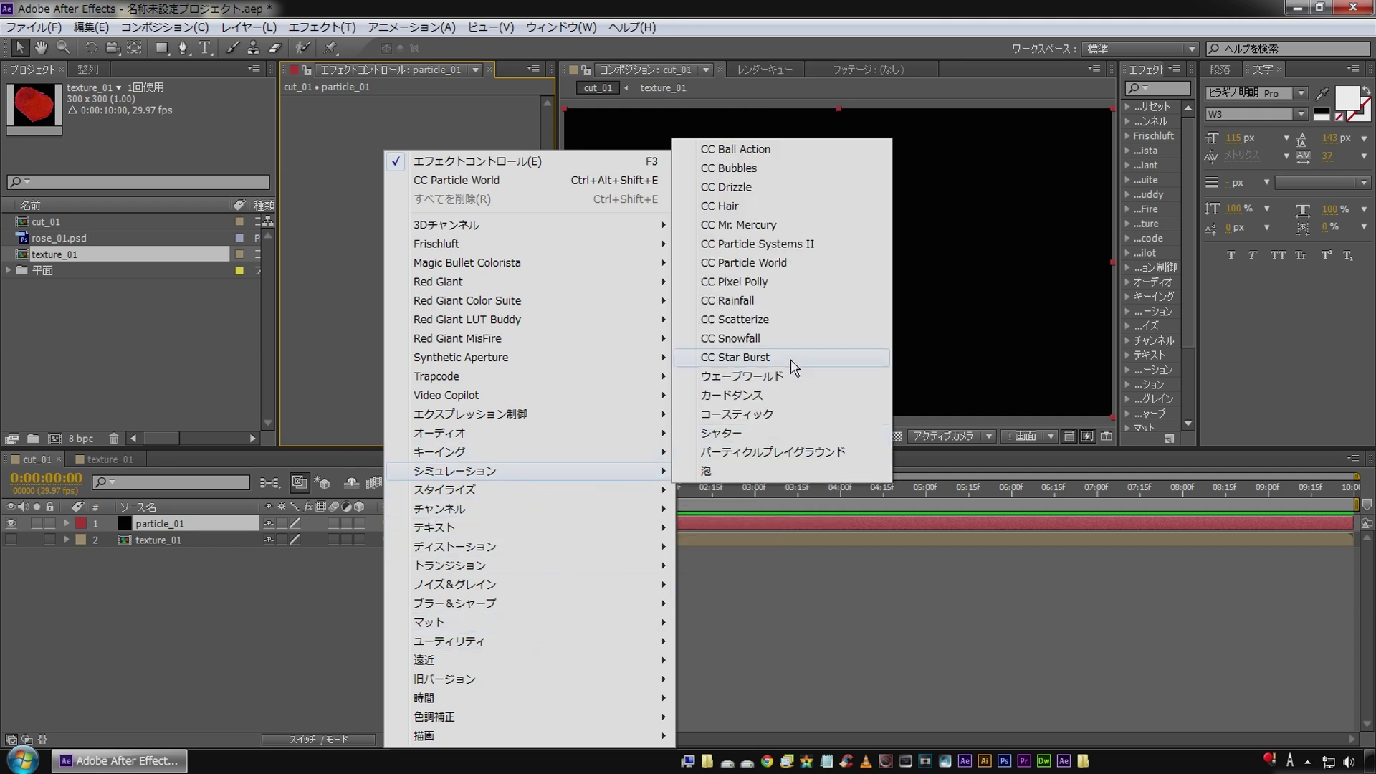
{"action": "left_click", "coordinate": [792, 264]}
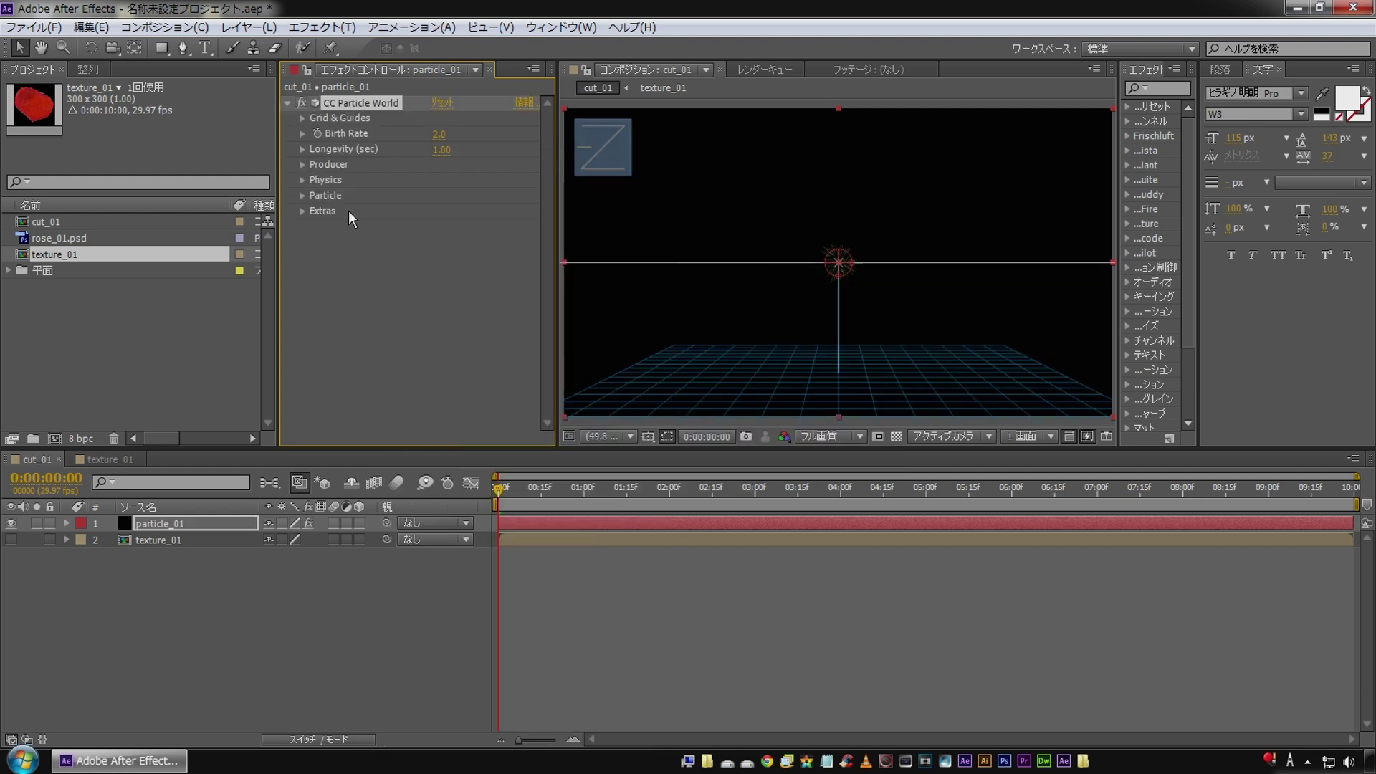
{"action": "left_click", "coordinate": [499, 567]}
{"action": "left_click_drag", "start_coordinate": [506, 496], "coordinate": [819, 488]}
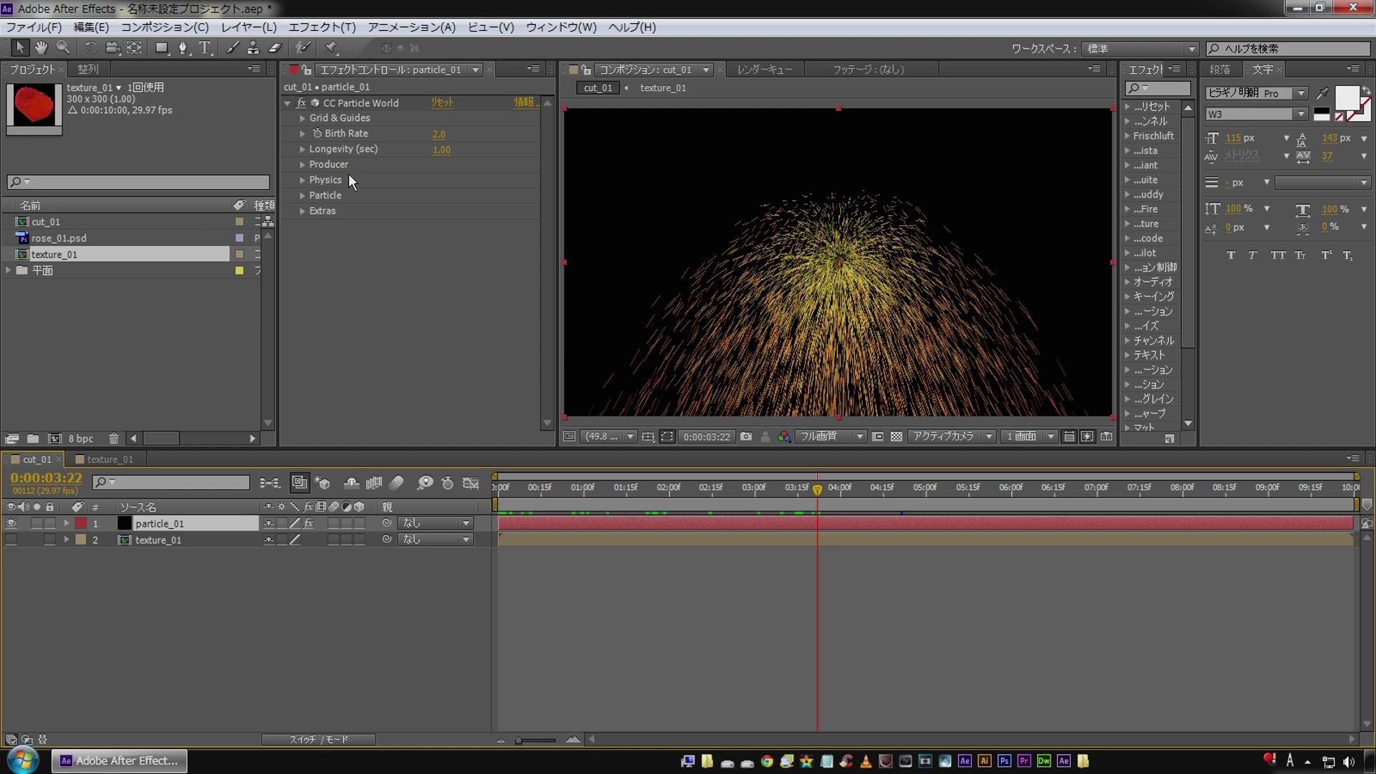
Set the Particle Type of CC Particle World to Textured QuadPolygon.
{"action": "left_click", "coordinate": [304, 199]}
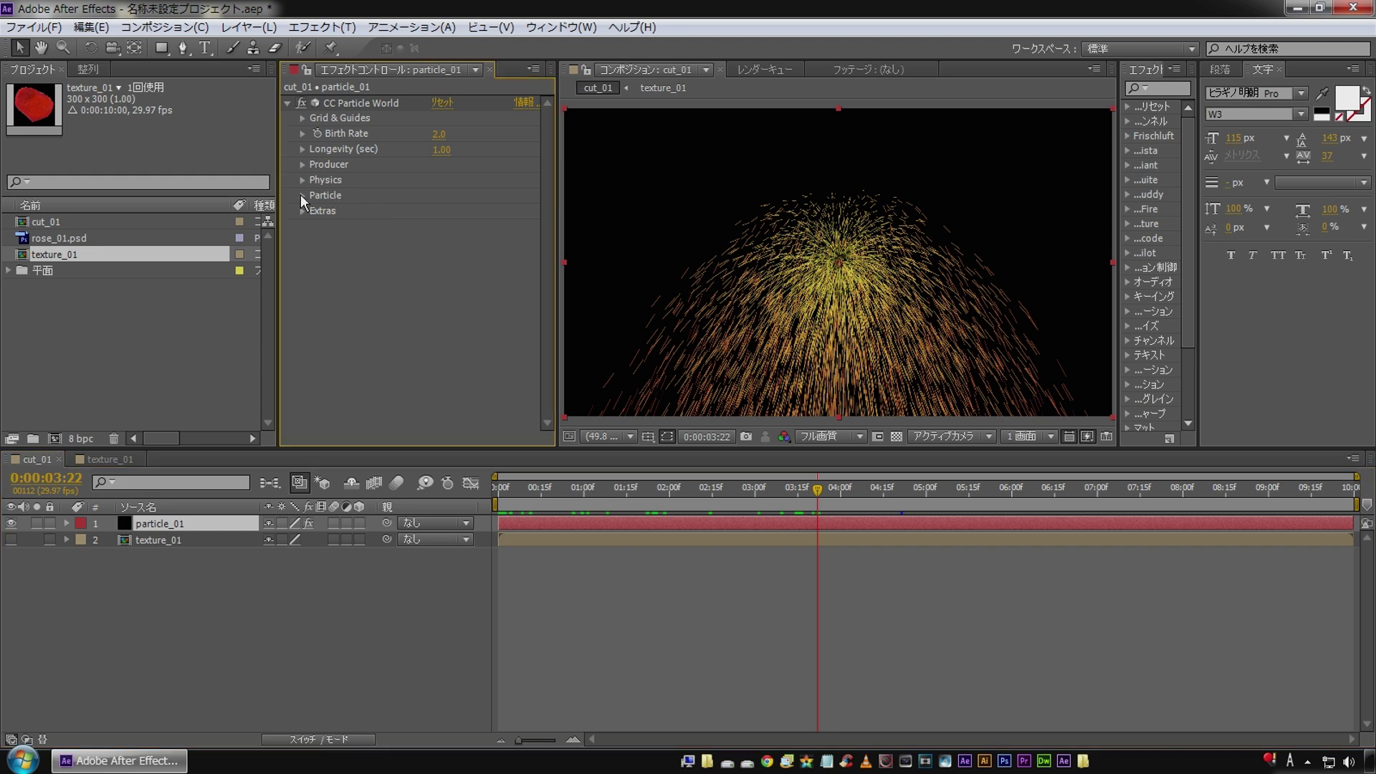
{"action": "left_click", "coordinate": [302, 195]}
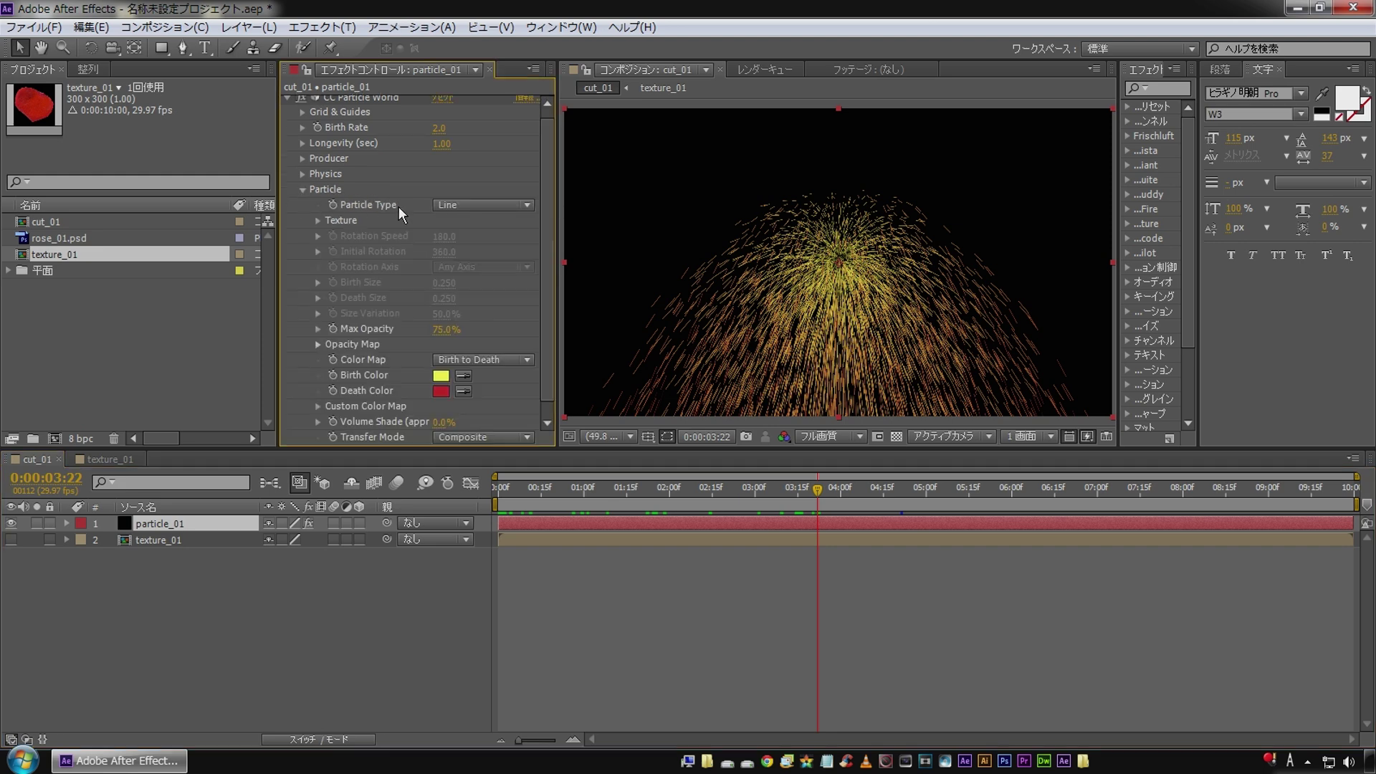
{"action": "left_click", "coordinate": [502, 205]}
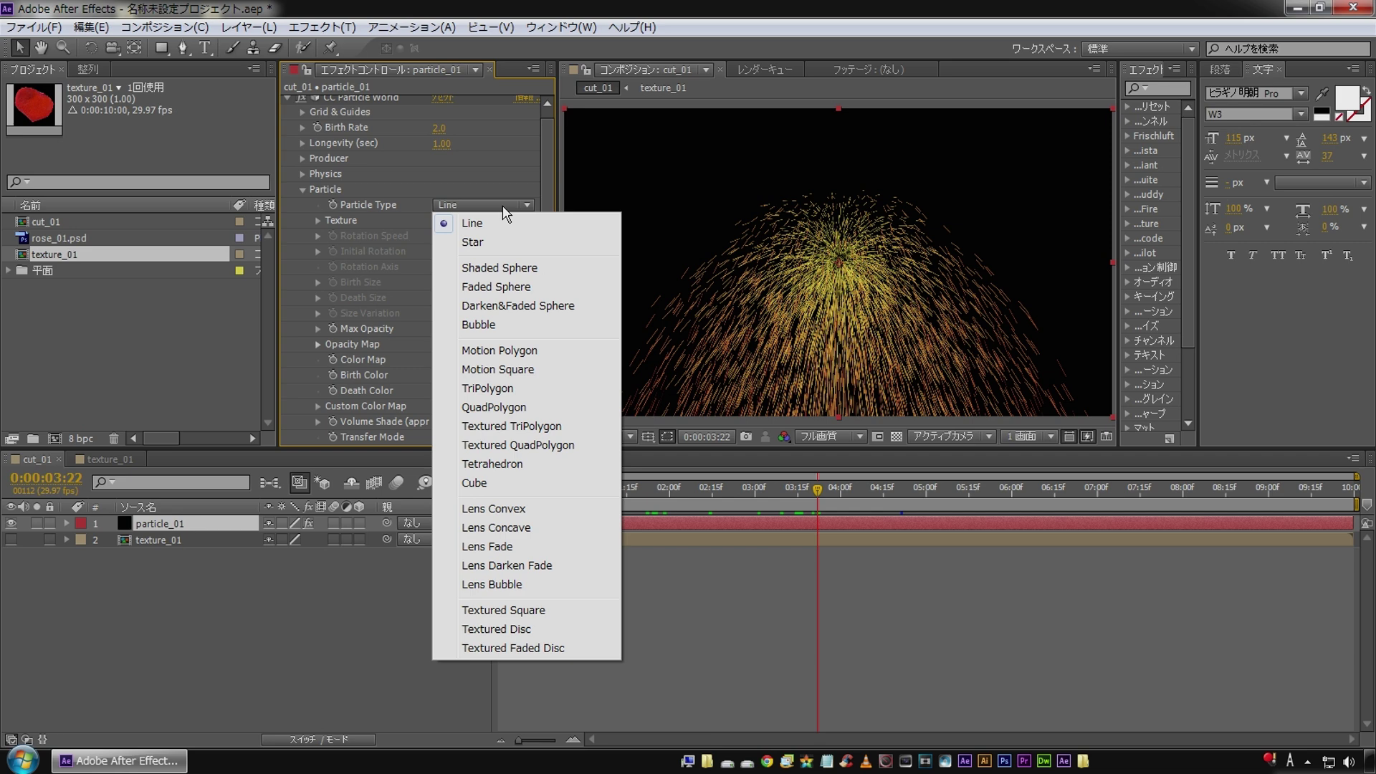
{"action": "left_click", "coordinate": [502, 445]}
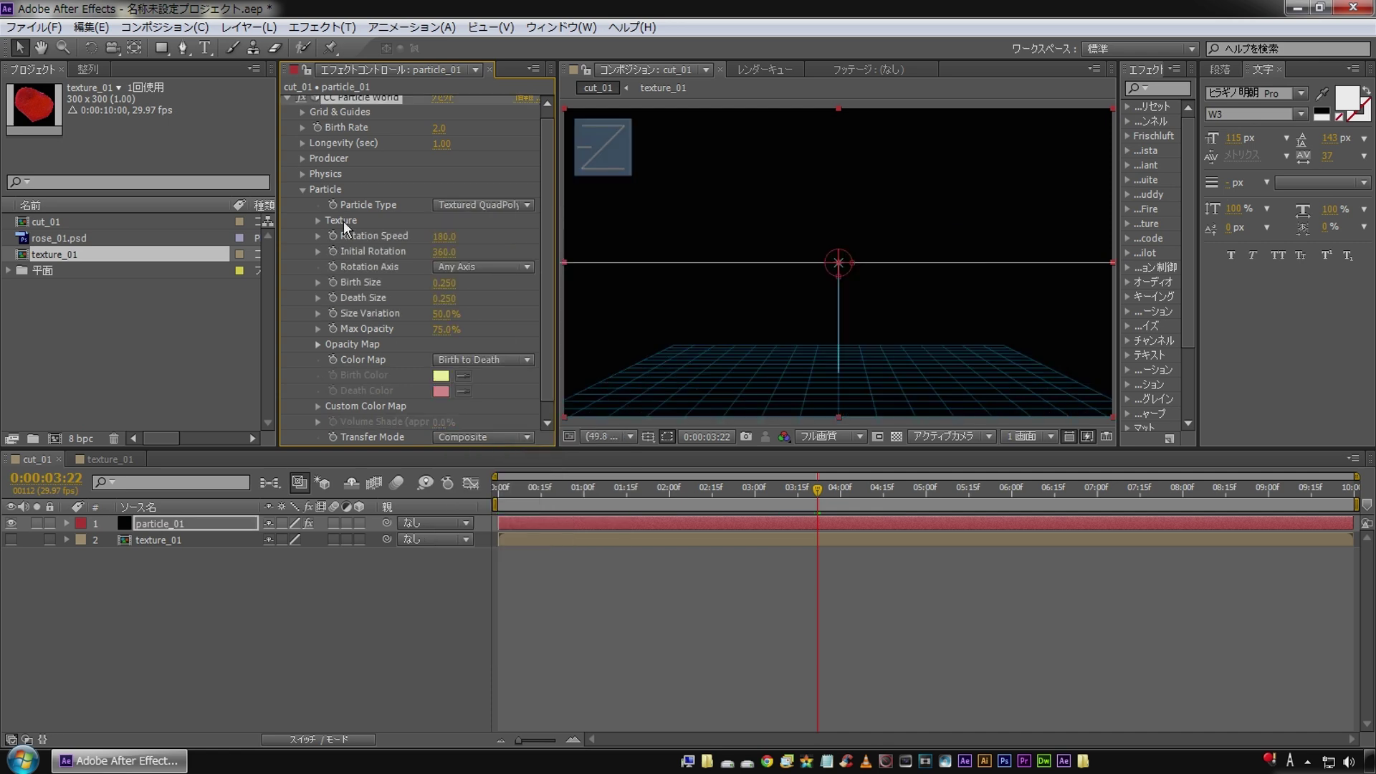
Assign texture_01 as the particles' Texture Layer and preview the petal animation in the timeline.
{"action": "left_click", "coordinate": [318, 221]}
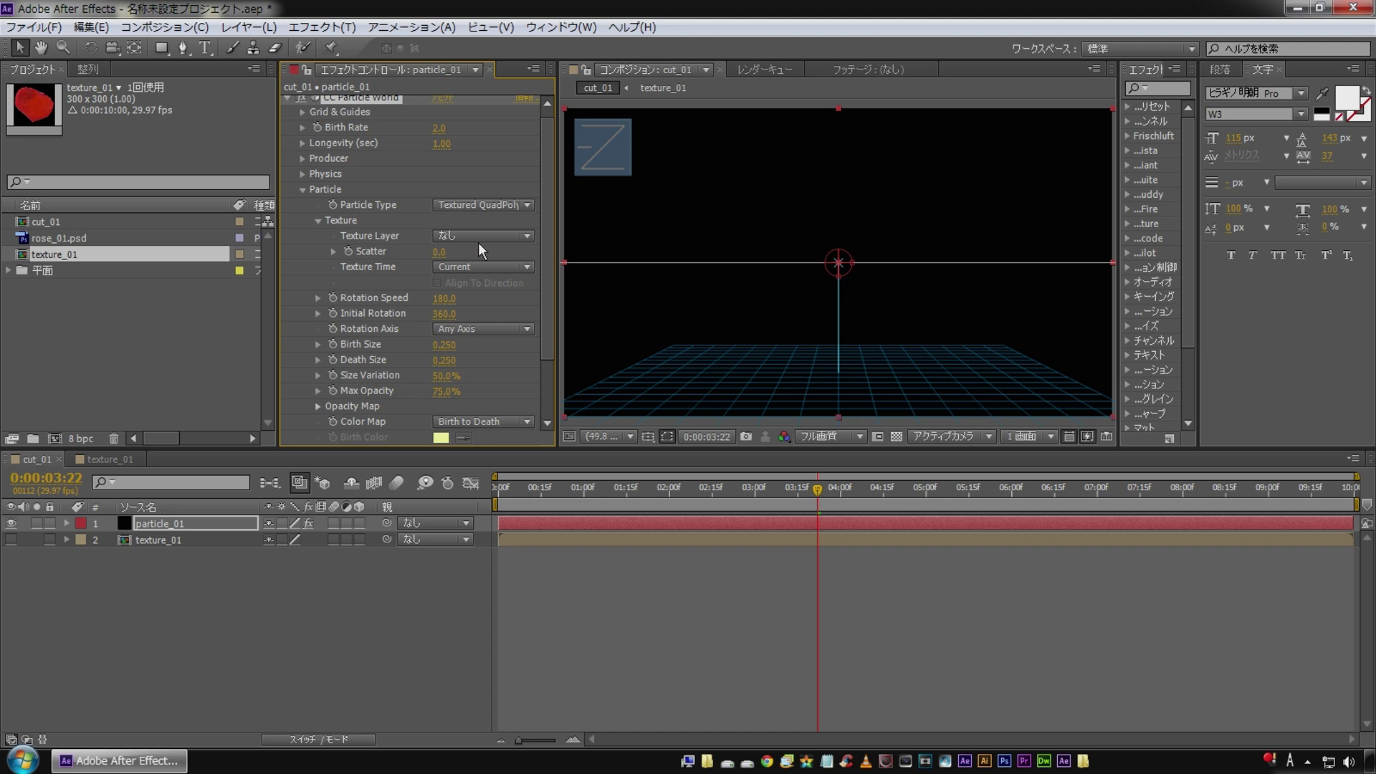
{"action": "left_click", "coordinate": [506, 236]}
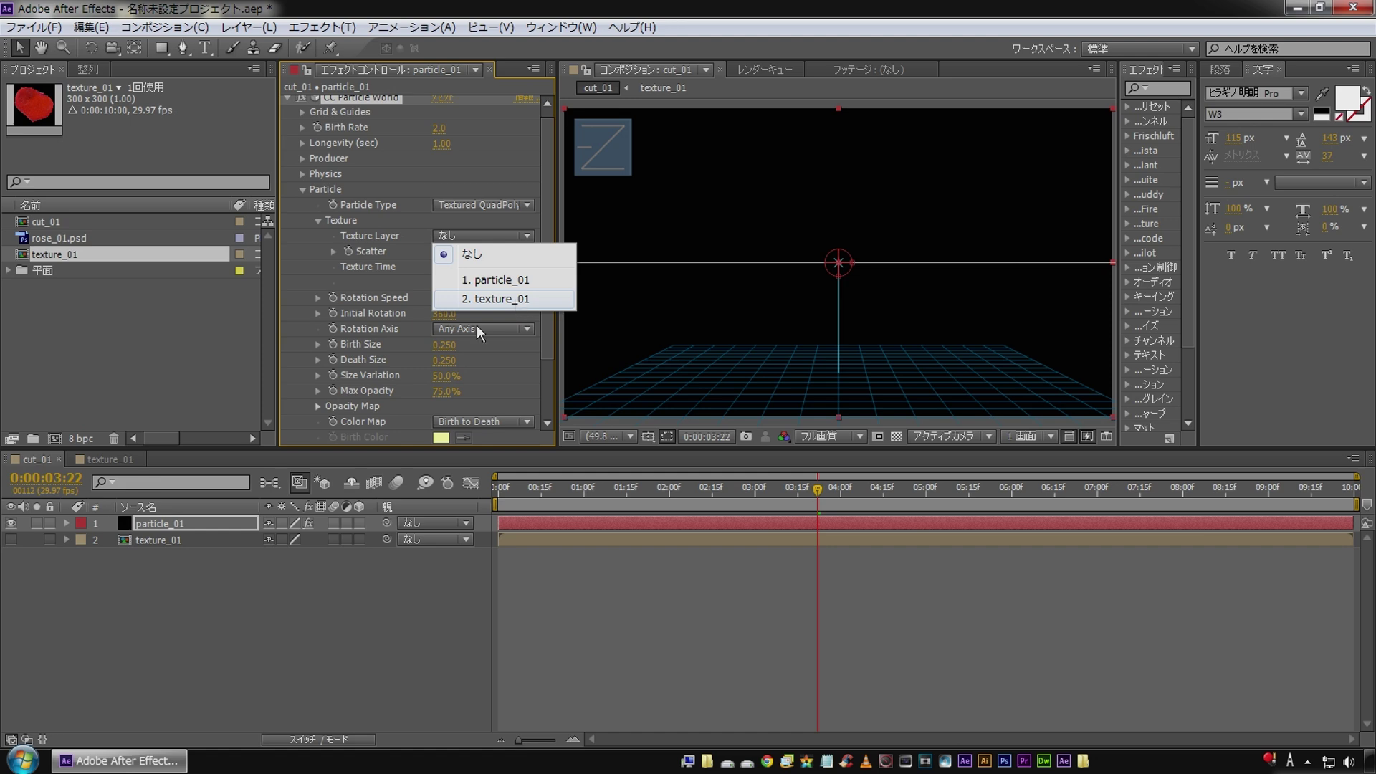
{"action": "left_click", "coordinate": [502, 299]}
{"action": "left_click", "coordinate": [715, 490]}
{"action": "key", "text": "space"}
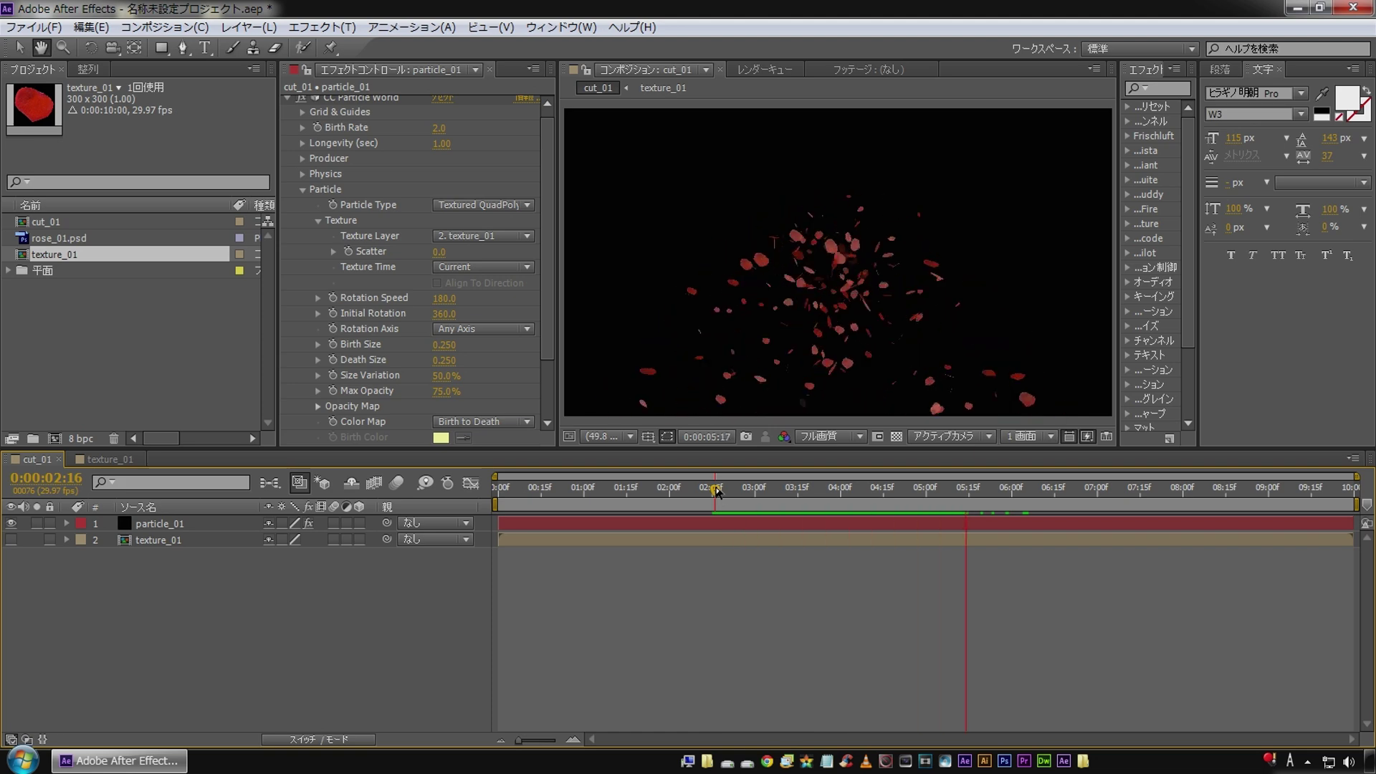
{"action": "left_click", "coordinate": [742, 489]}
{"action": "left_click_drag", "start_coordinate": [754, 491], "coordinate": [867, 487]}
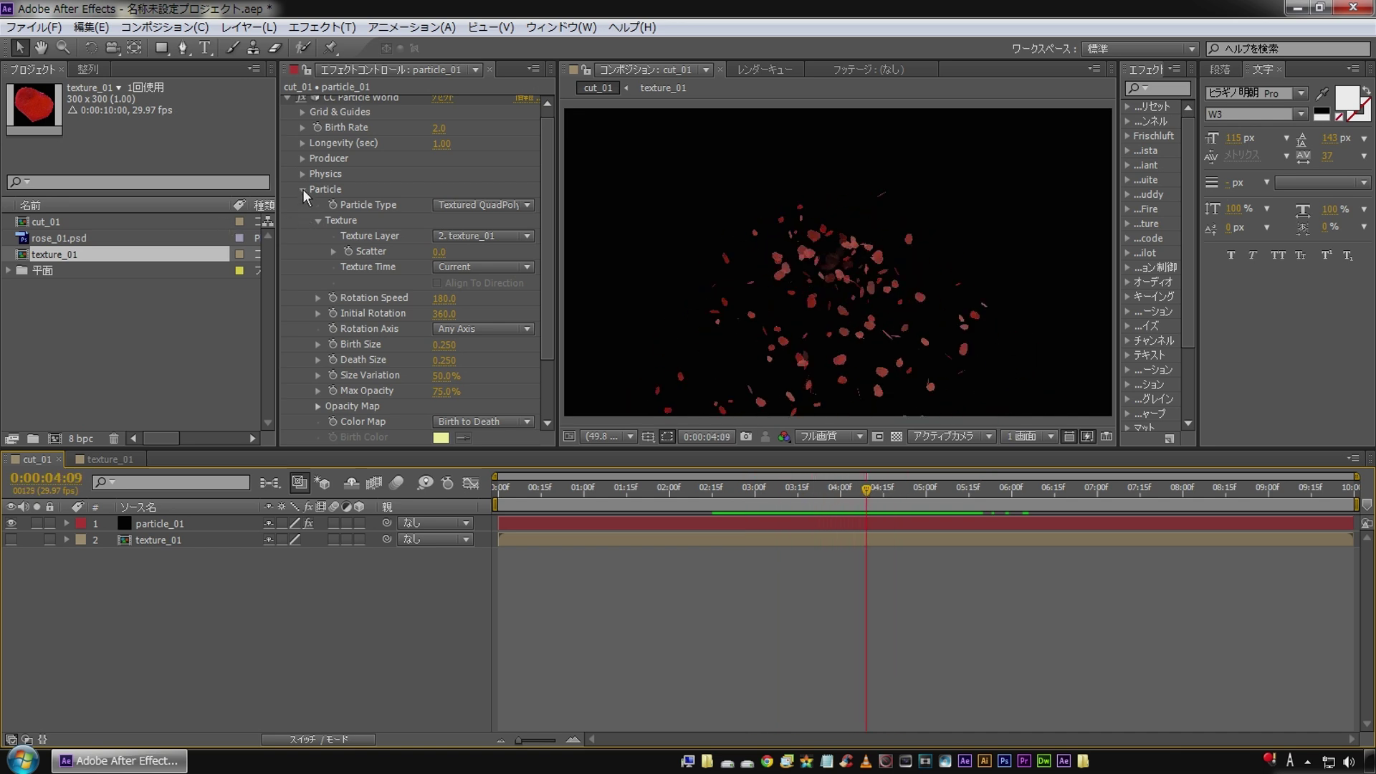
Set the particles' Physics Velocity to 0 and preview the resulting motion.
{"action": "left_click", "coordinate": [337, 178]}
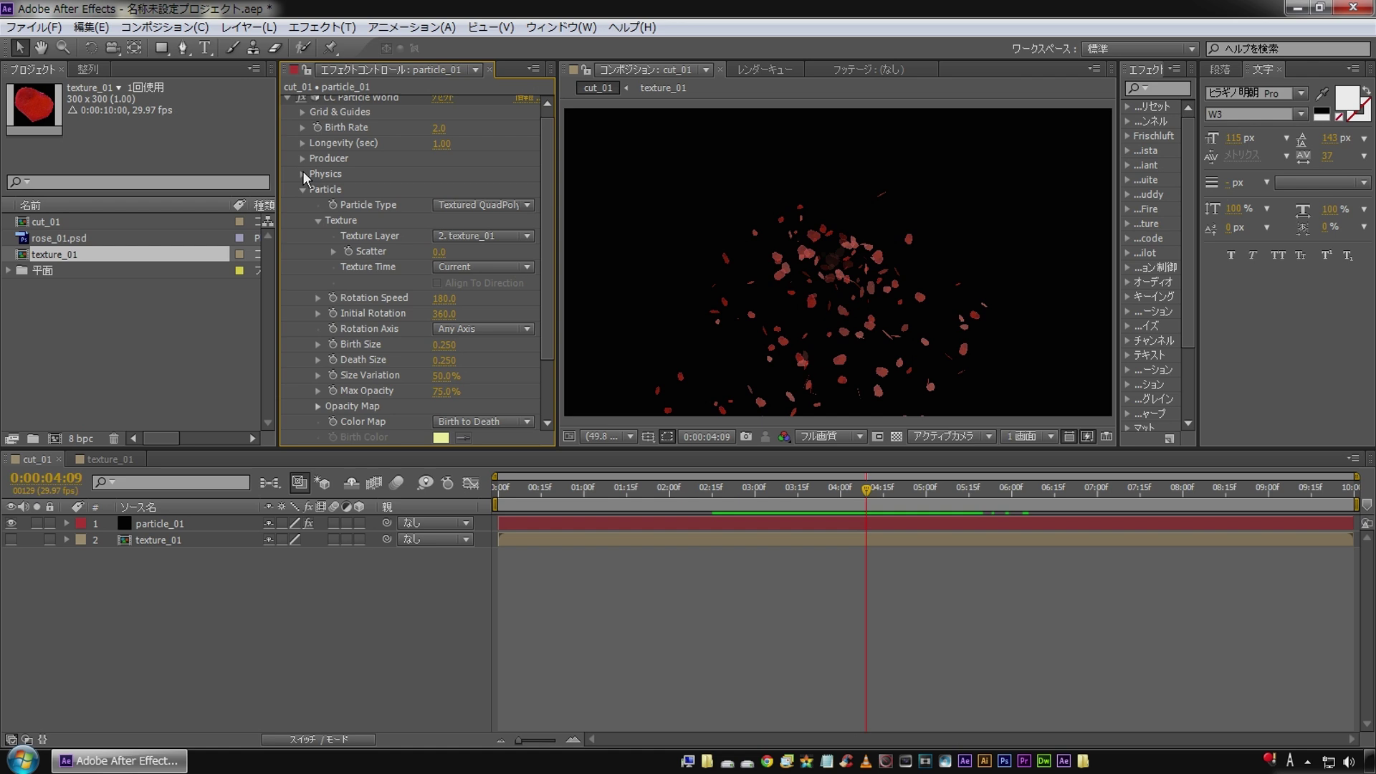
{"action": "left_click", "coordinate": [303, 174]}
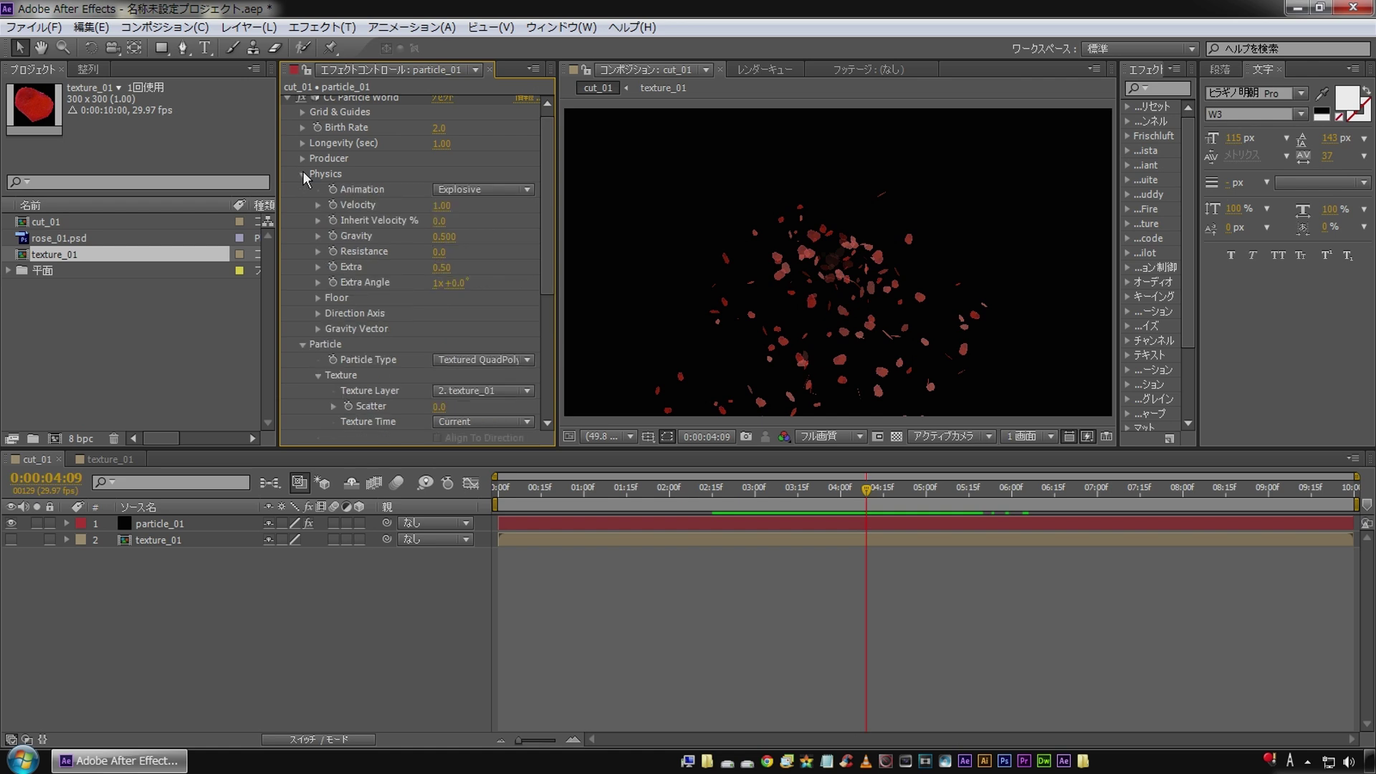
{"action": "left_click", "coordinate": [441, 206]}
{"action": "type", "text": "0"}
{"action": "key", "text": "Return"}
{"action": "left_click_drag", "start_coordinate": [750, 496], "coordinate": [808, 495]}
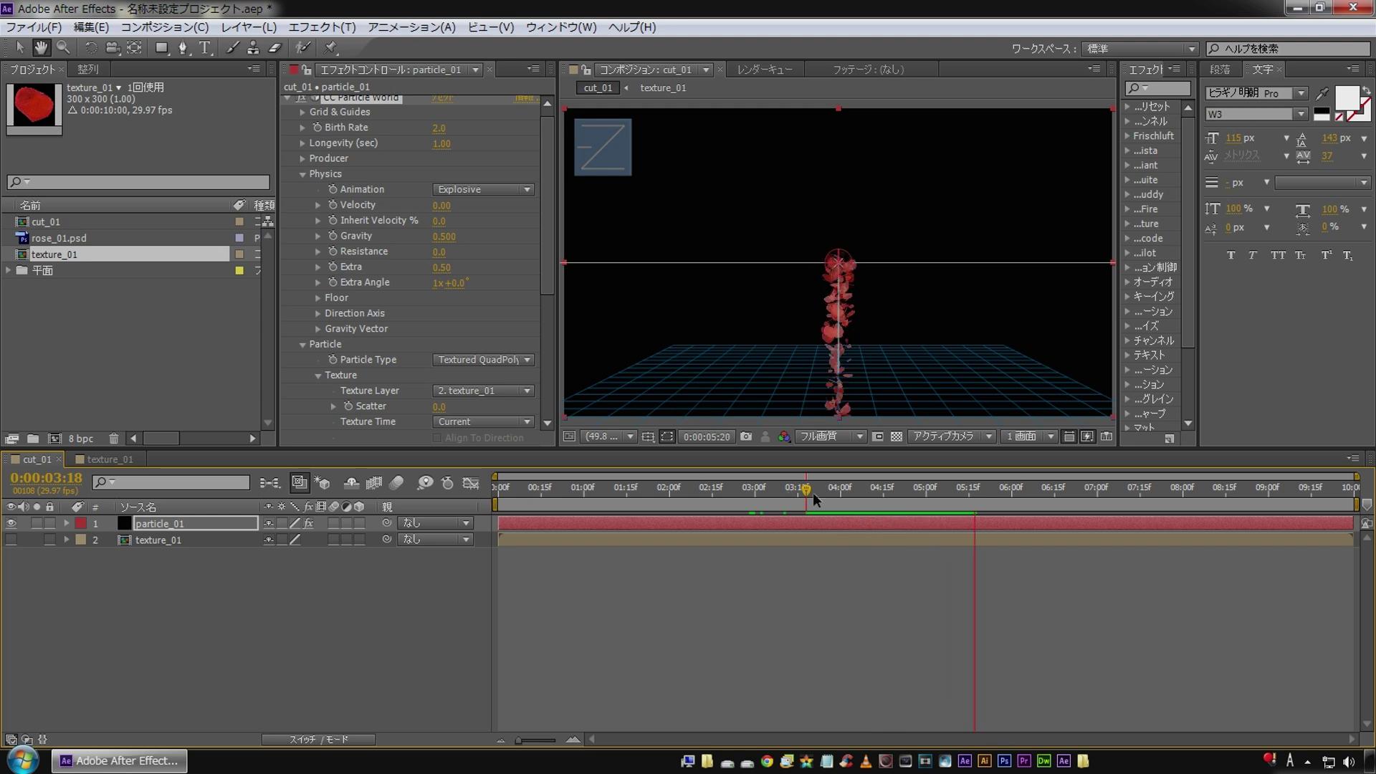
{"action": "left_click_drag", "start_coordinate": [813, 494], "coordinate": [769, 496]}
{"action": "key", "text": "space"}
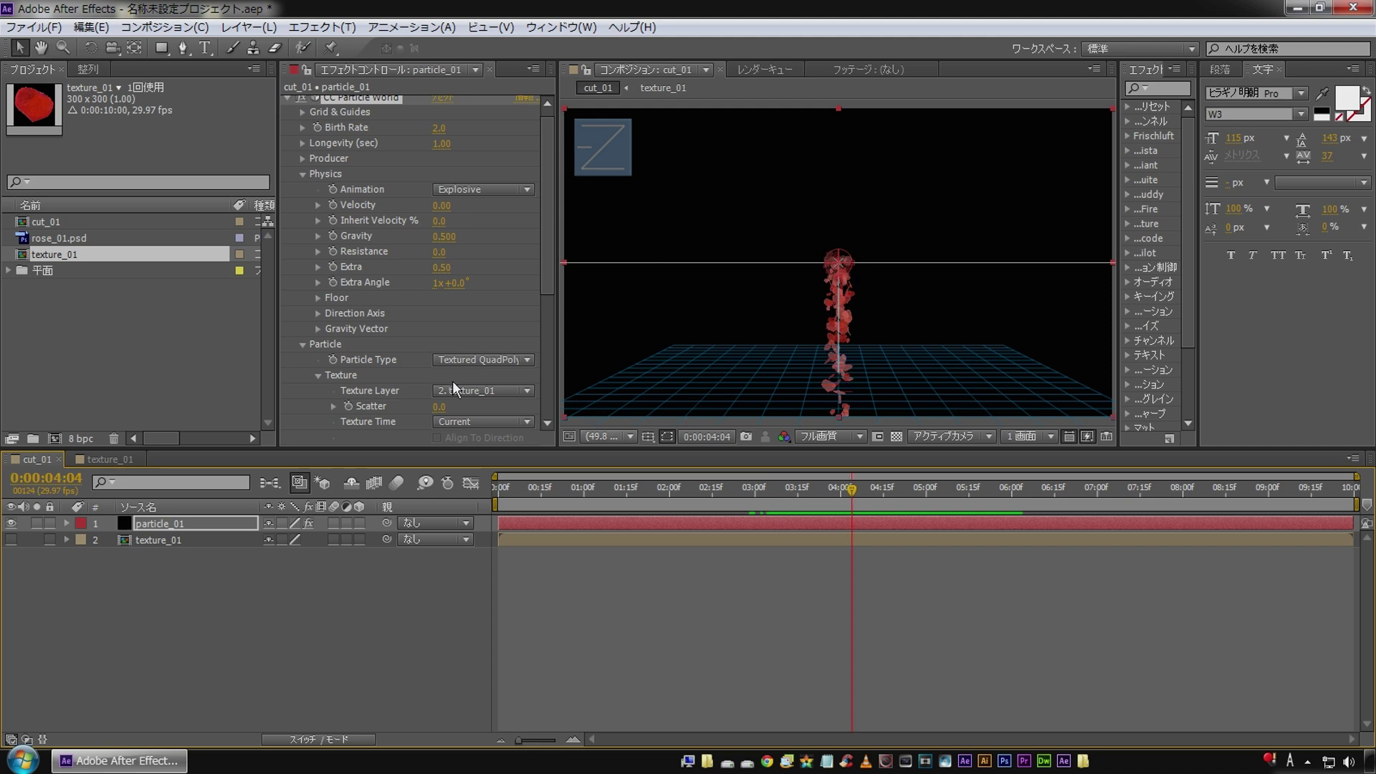
Try a Physics Gravity of 0, preview the particles in the timeline, and undo the gravity change.
{"action": "left_click", "coordinate": [443, 237]}
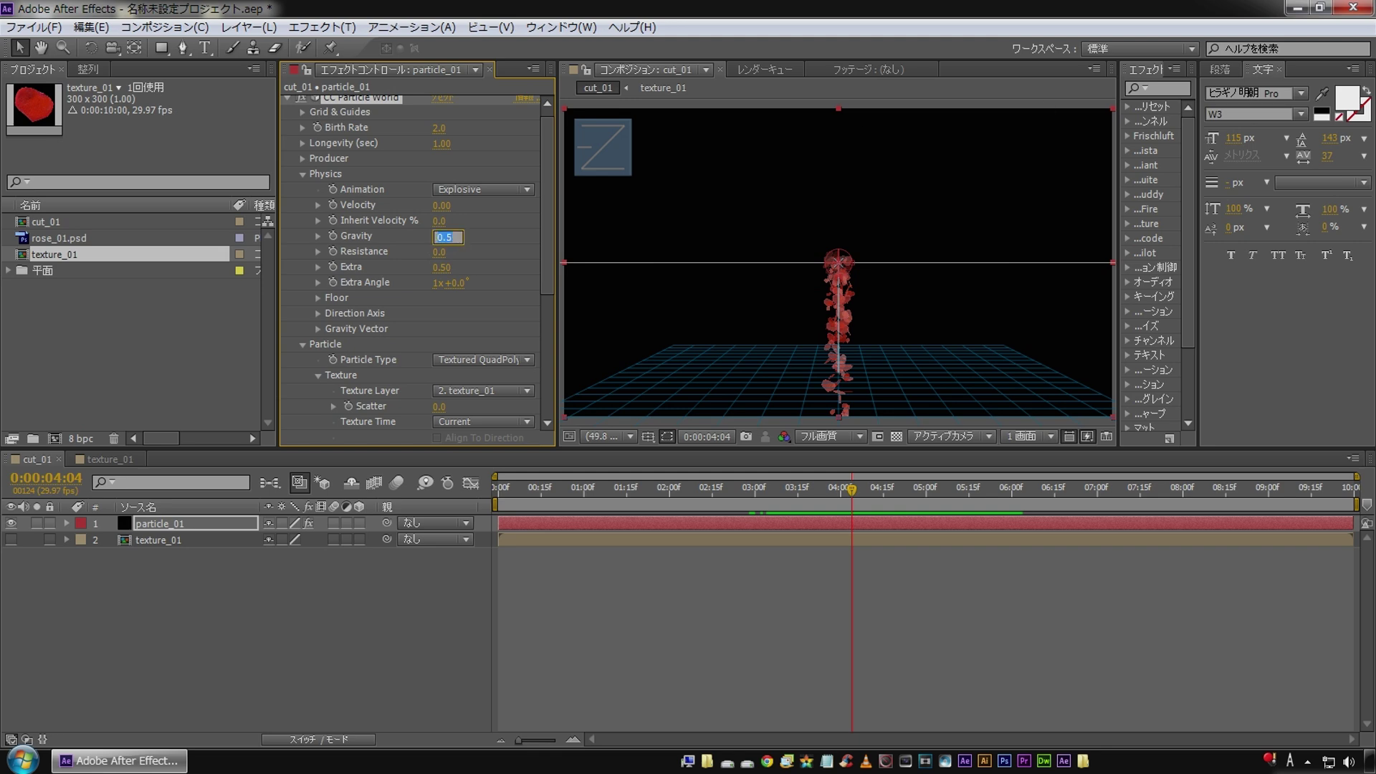
{"action": "type", "text": "0"}
{"action": "key", "text": "Return"}
{"action": "key", "text": "space"}
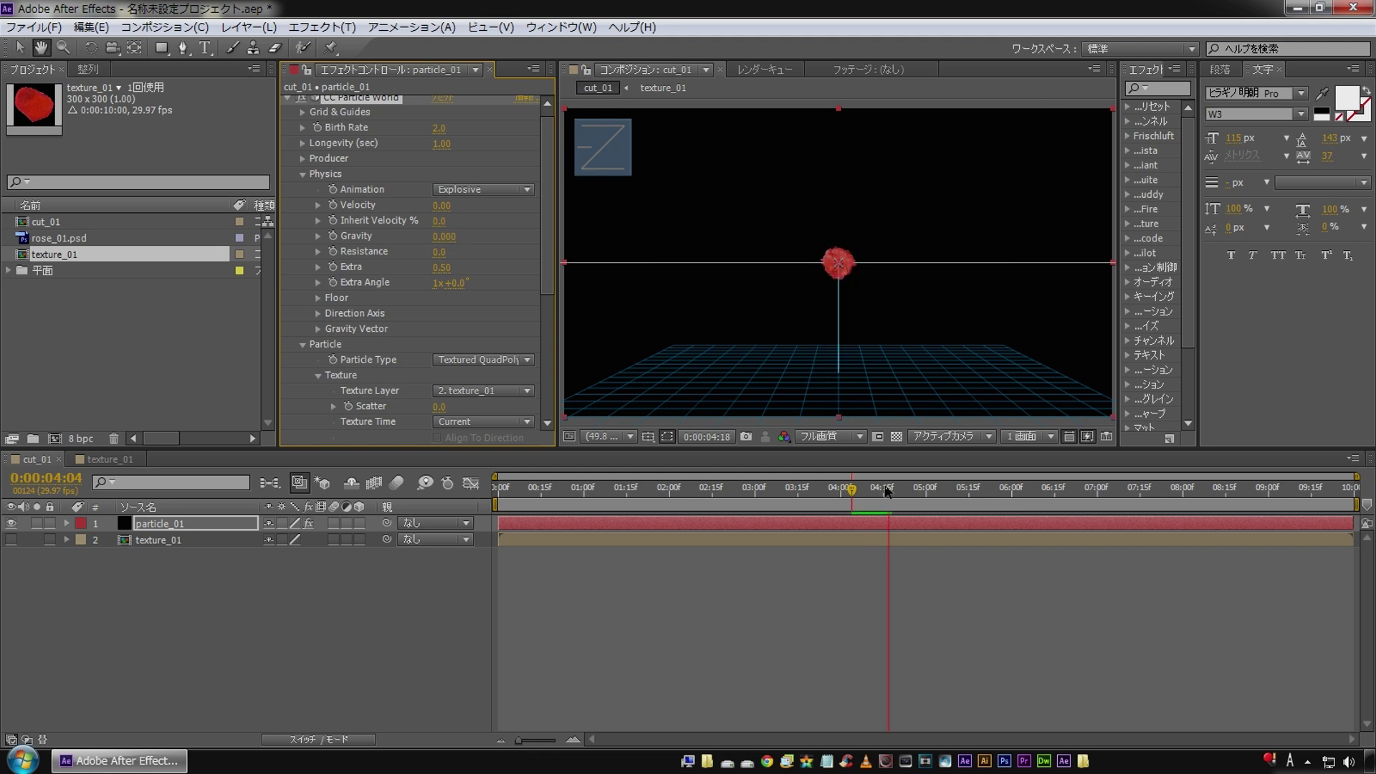
{"action": "left_click_drag", "start_coordinate": [867, 481], "coordinate": [699, 508]}
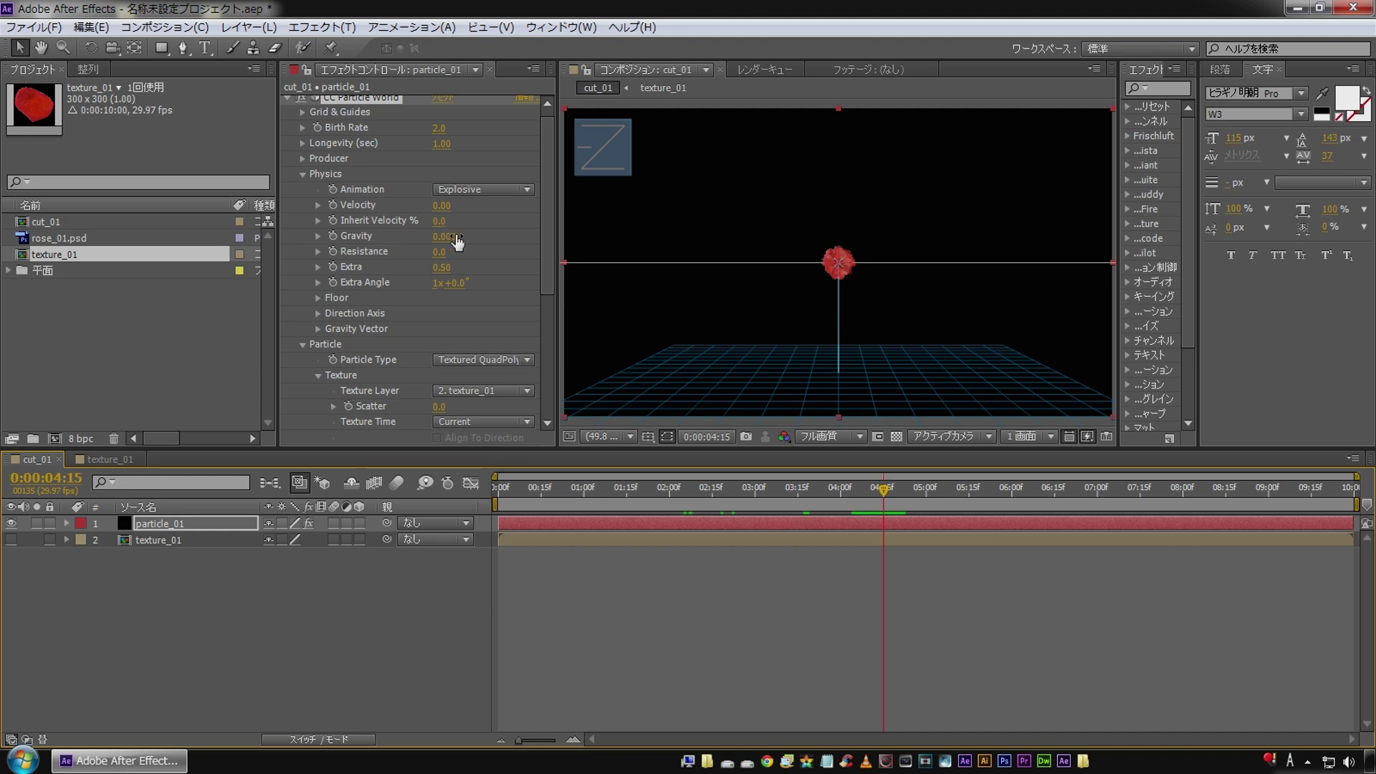
{"action": "key", "text": "ctrl+z"}
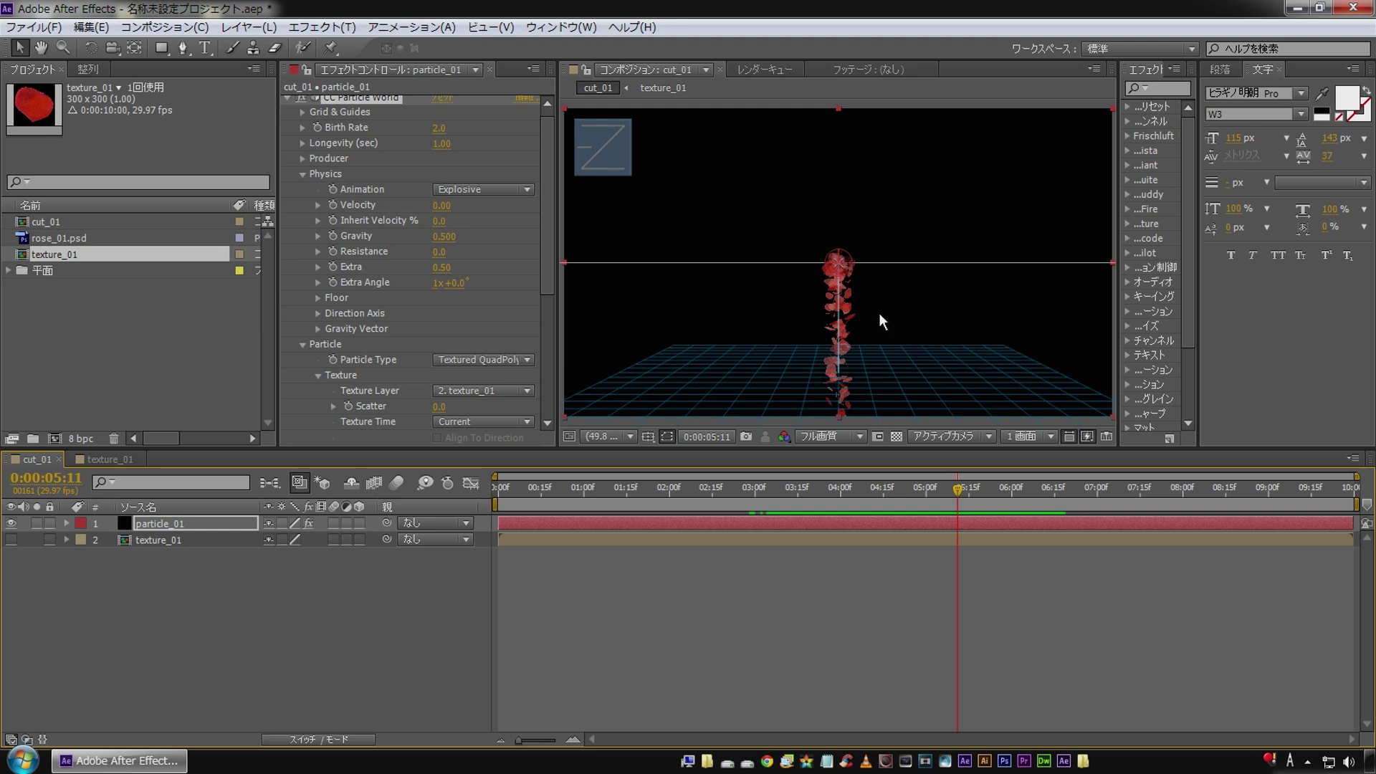
Set the Producer's Radius X to 1.045, Radius Y to 0 and Radius Z to 2.175, and preview from the start.
{"action": "left_click", "coordinate": [302, 160]}
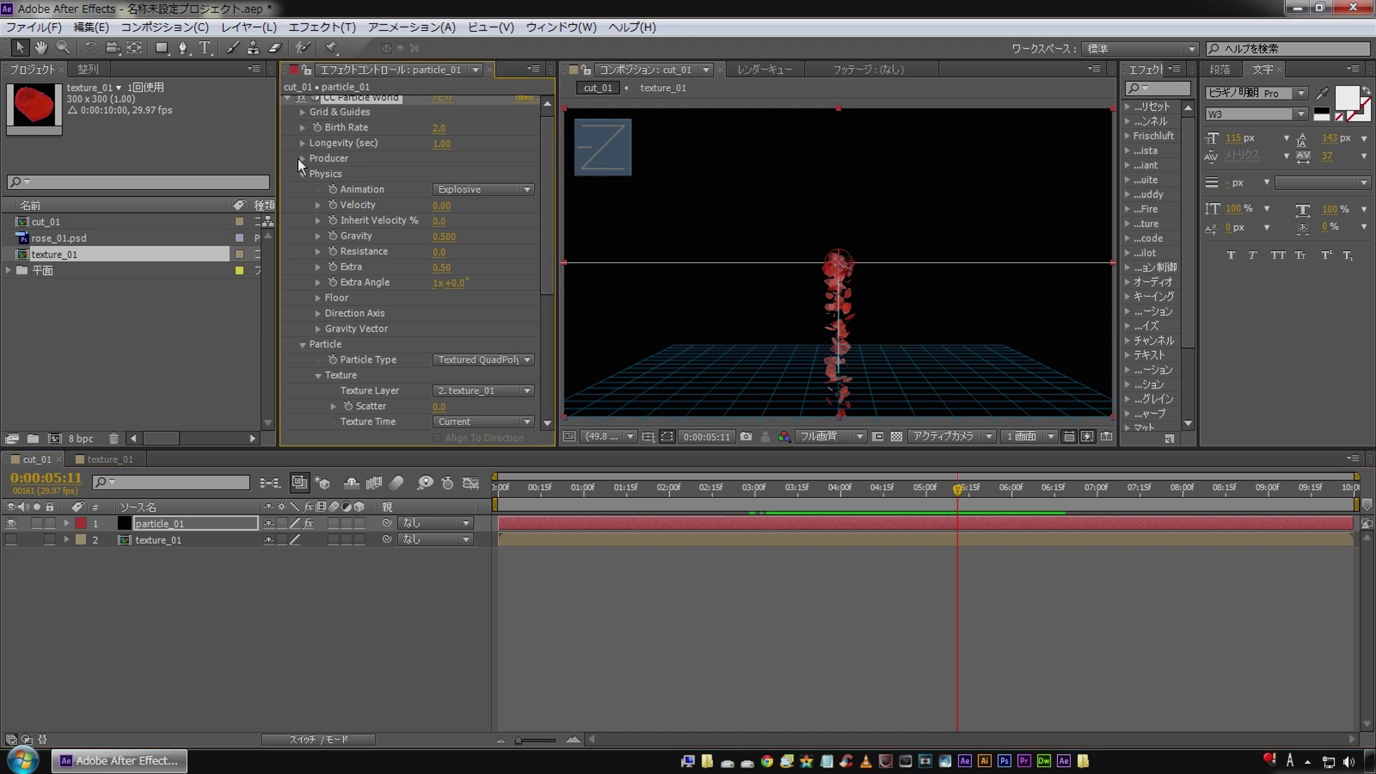
{"action": "left_click", "coordinate": [302, 158]}
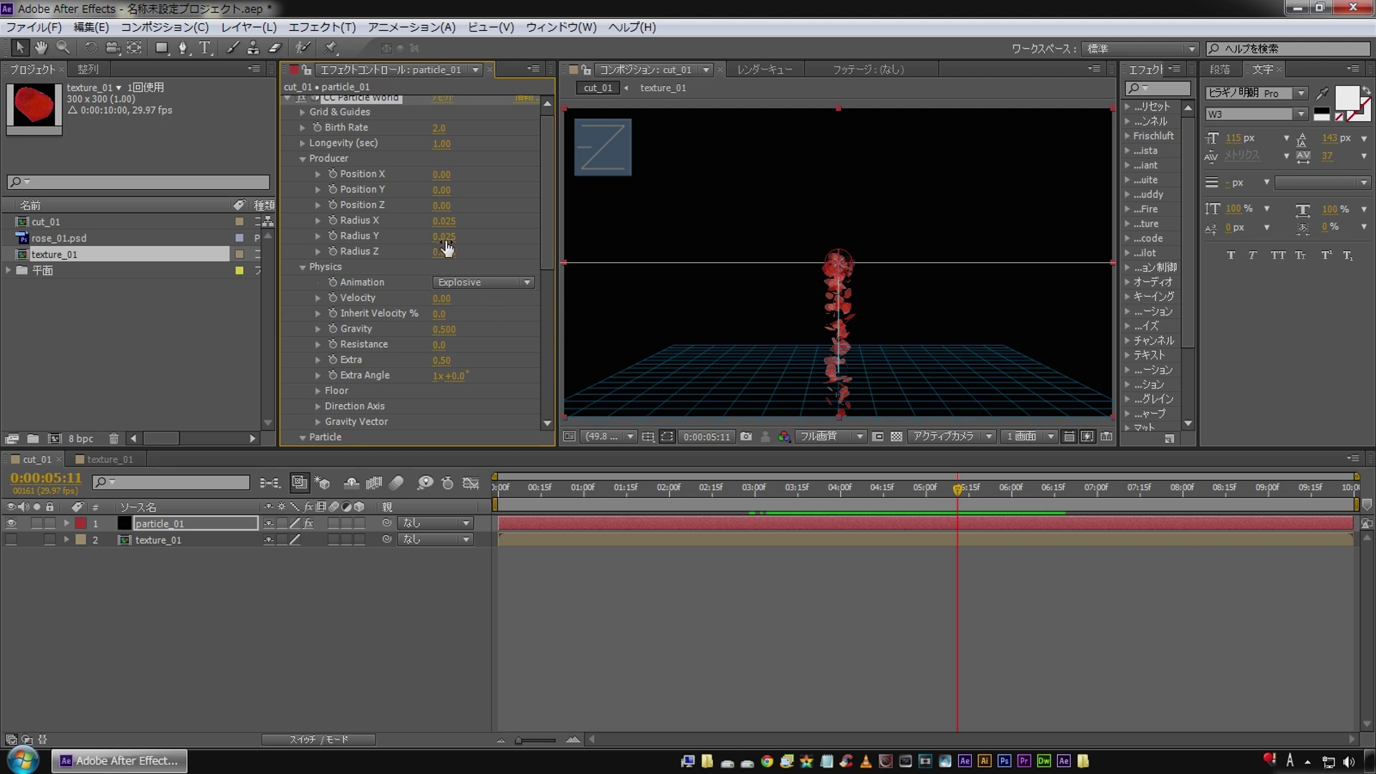
{"action": "left_click_drag", "start_coordinate": [445, 244], "coordinate": [383, 236]}
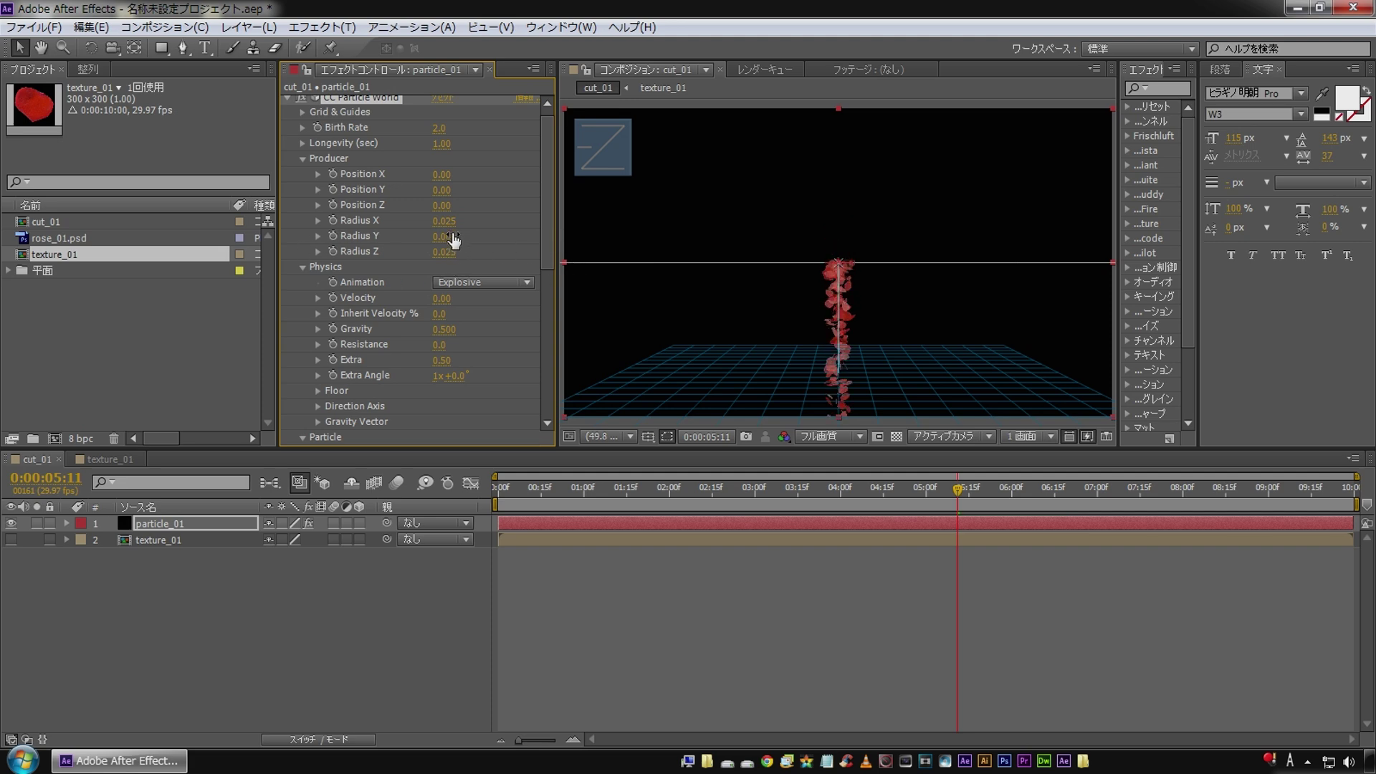
{"action": "left_click_drag", "start_coordinate": [443, 221], "coordinate": [534, 220]}
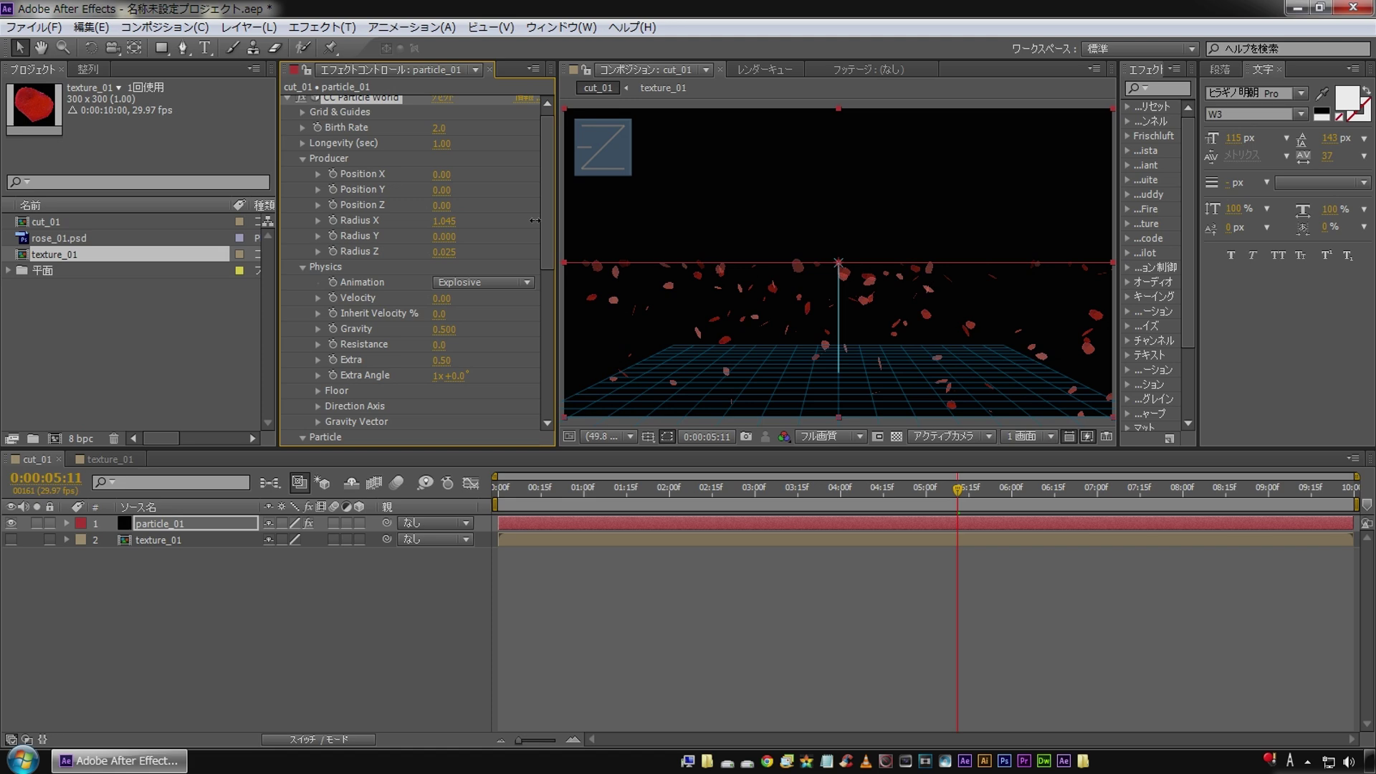
{"action": "left_click_drag", "start_coordinate": [442, 251], "coordinate": [609, 243]}
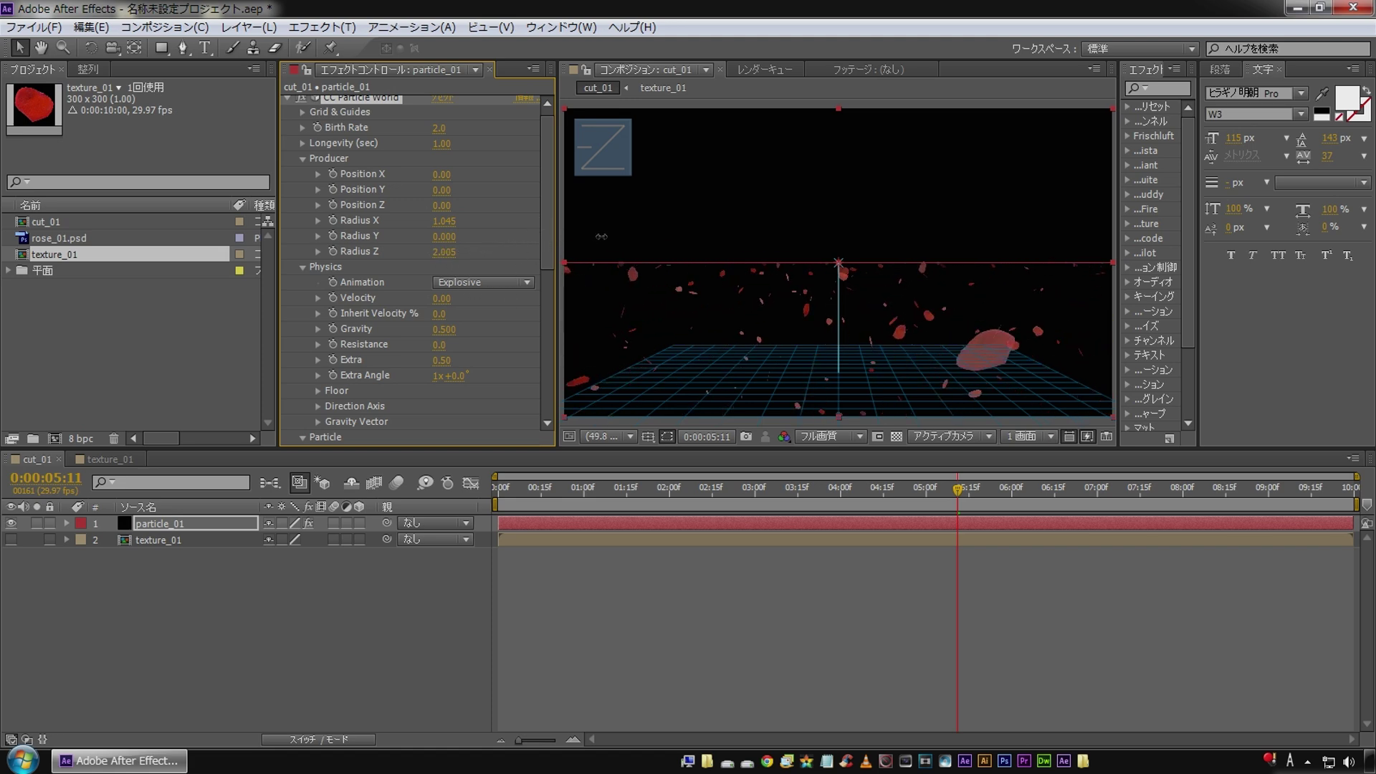
{"action": "key", "text": "Home"}
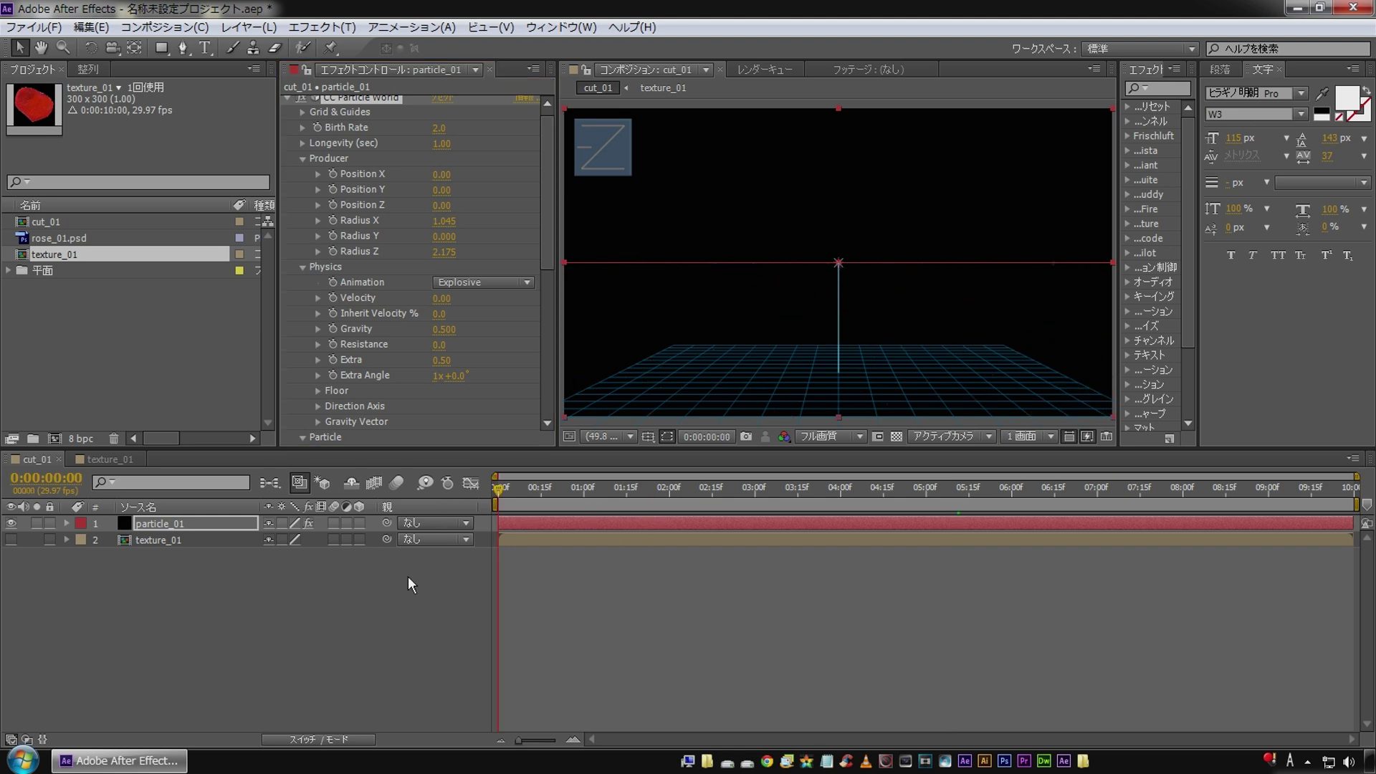
{"action": "left_click", "coordinate": [384, 608]}
{"action": "key", "text": "KP_0"}
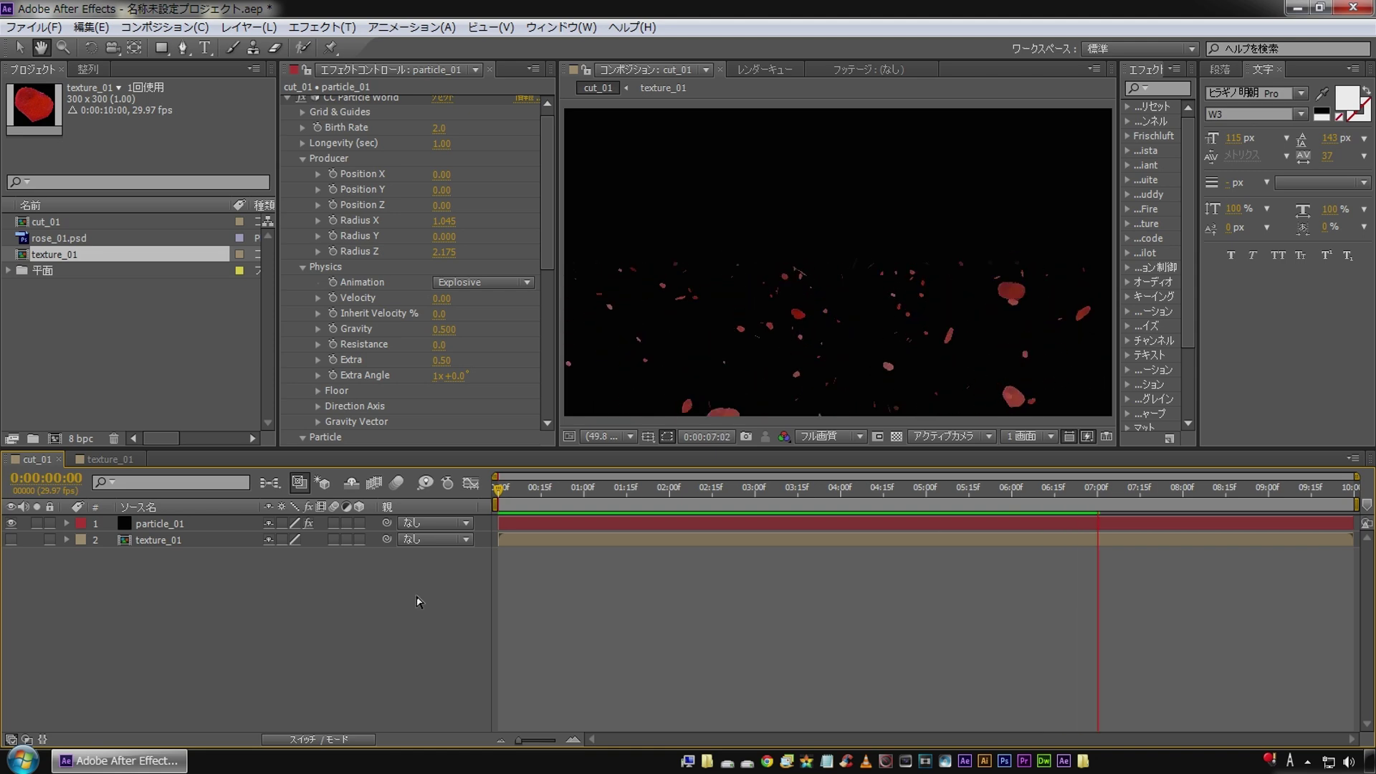
{"action": "key", "text": "space"}
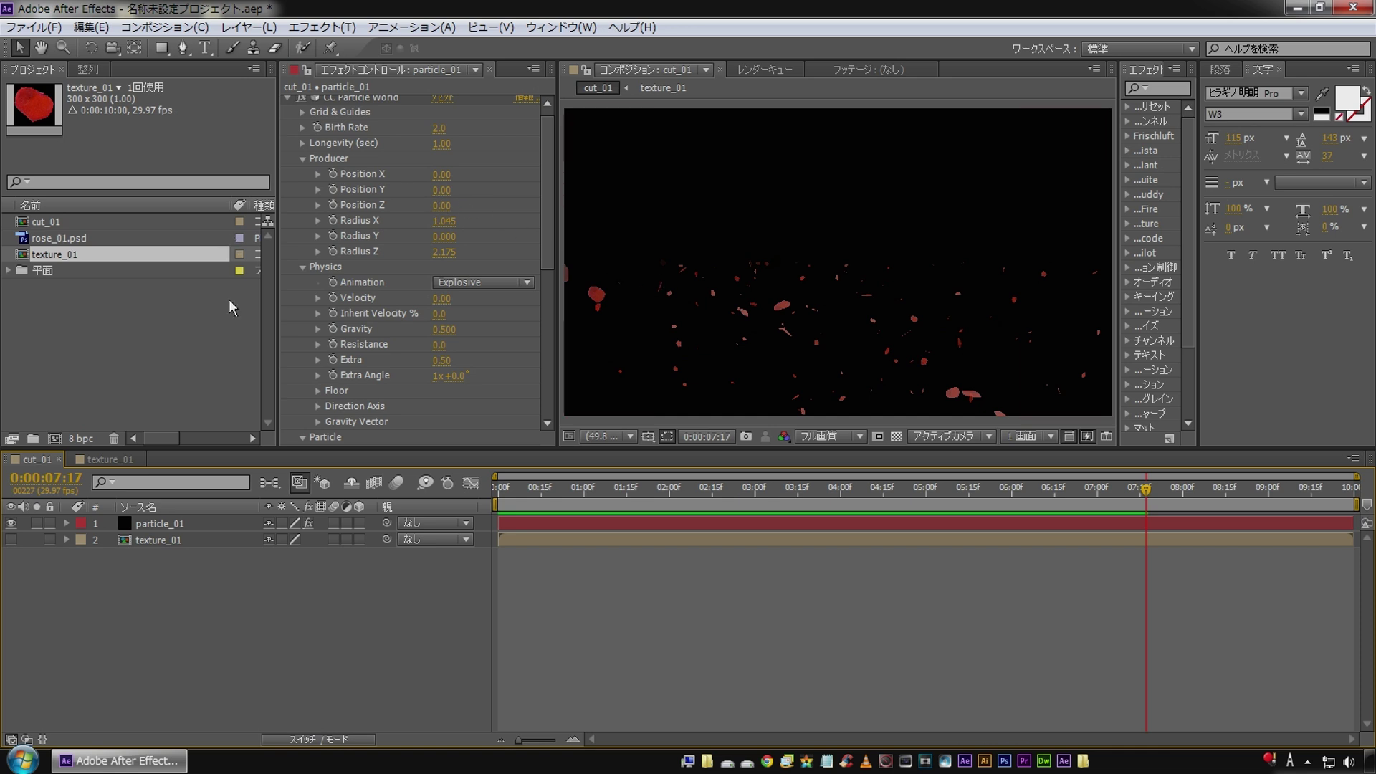
Raise the particle emitter by setting the Producer's Position Y to -0.72, and preview the animation.
{"action": "left_click_drag", "start_coordinate": [442, 190], "coordinate": [377, 188]}
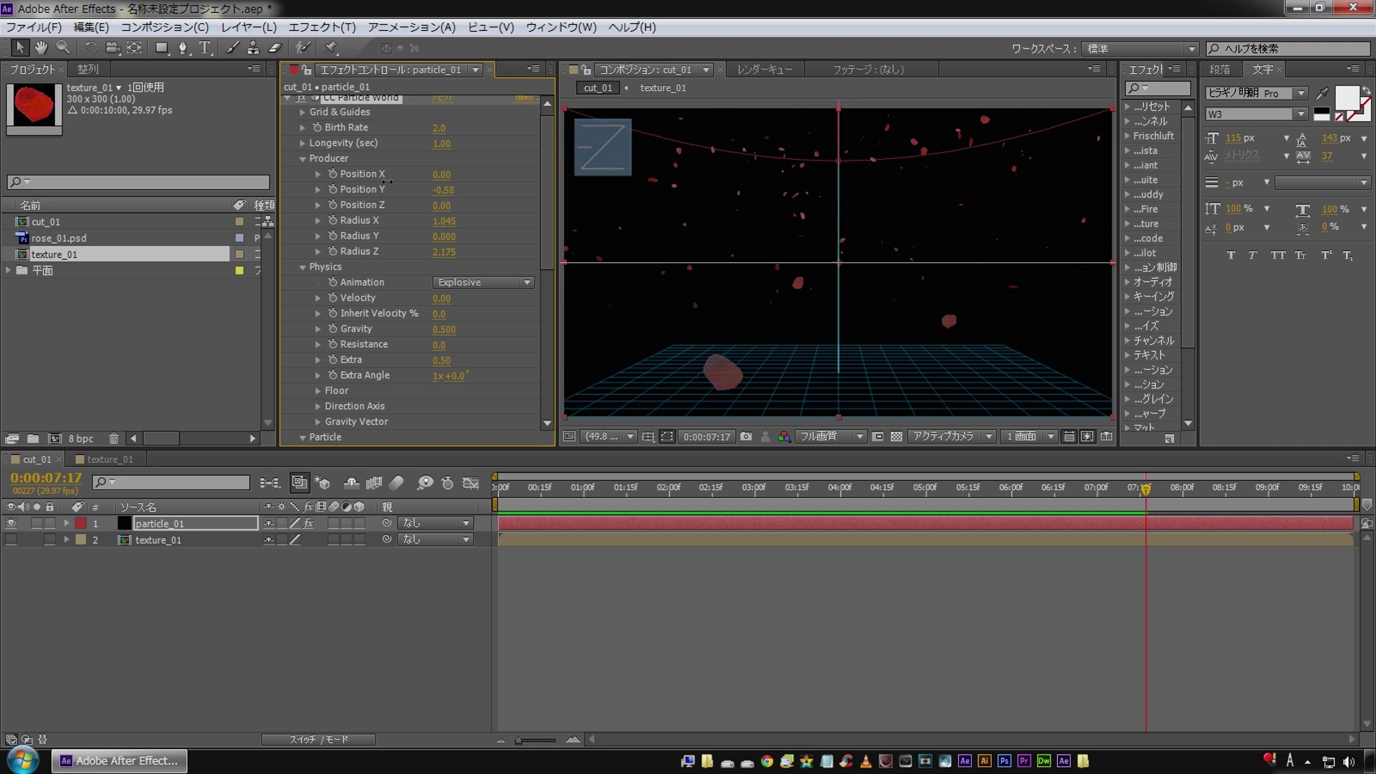
{"action": "left_click", "coordinate": [283, 630]}
{"action": "key", "text": "KP_0"}
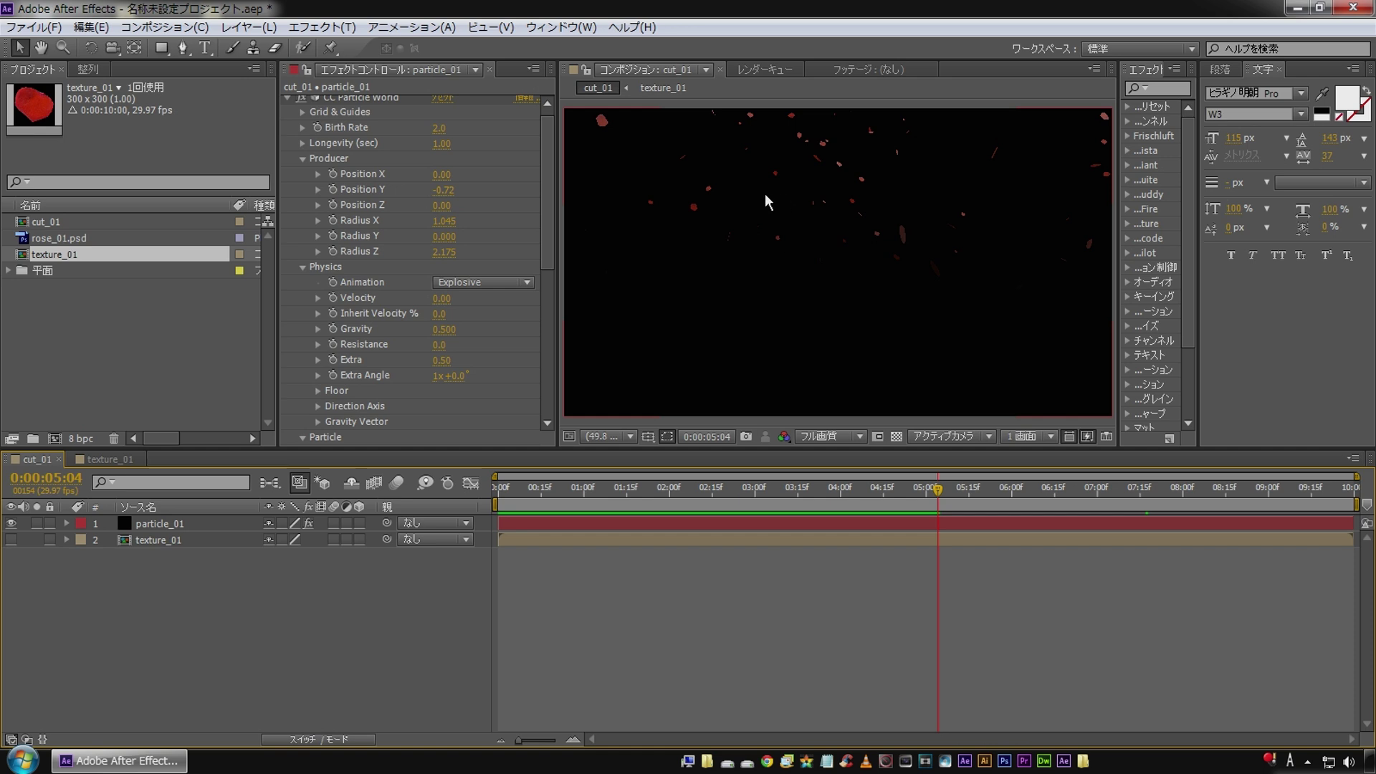
Set the particles' Longevity to 6.28 seconds and preview the animation from the first frame.
{"action": "scroll", "coordinate": [502, 322], "scroll_direction": "up", "scroll_amount": 1}
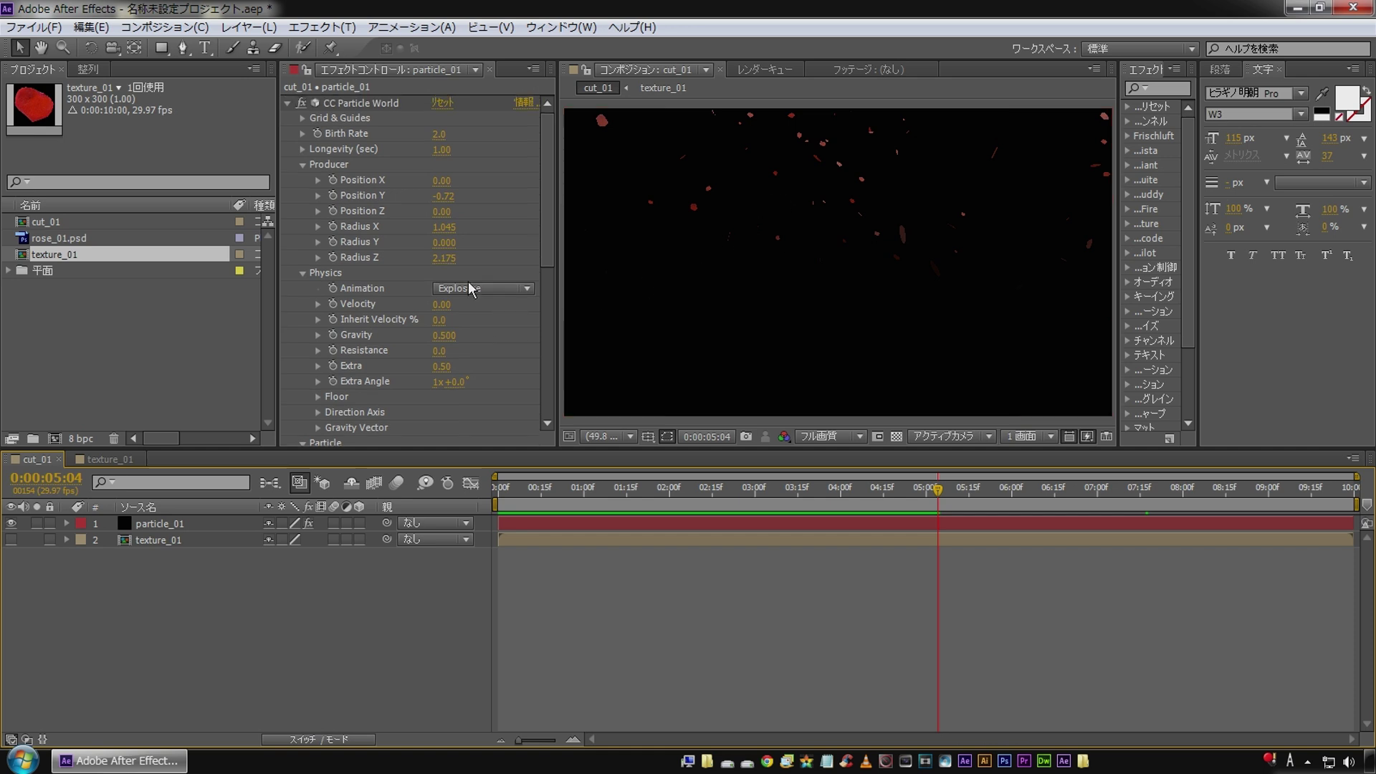
{"action": "left_click", "coordinate": [301, 160]}
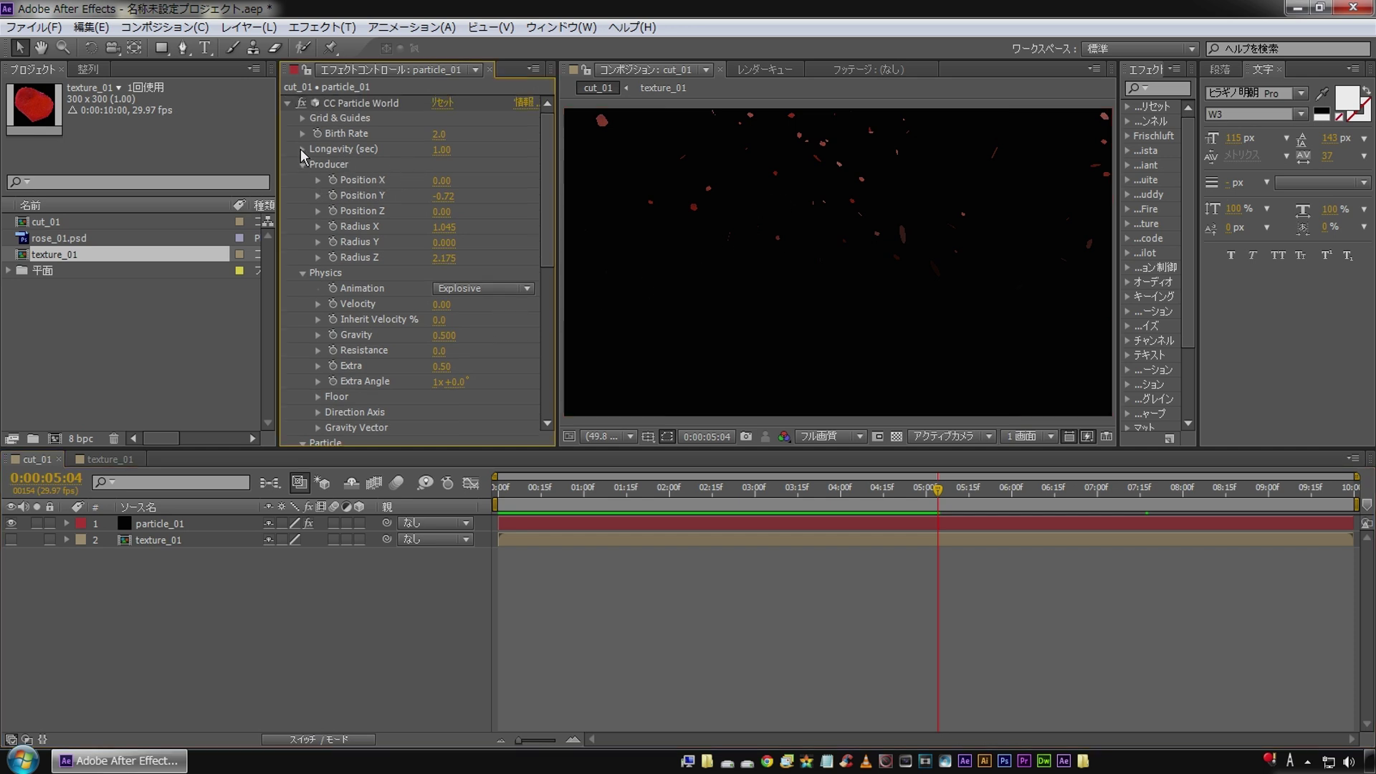
{"action": "left_click", "coordinate": [302, 149]}
{"action": "left_click_drag", "start_coordinate": [436, 151], "coordinate": [640, 137]}
{"action": "left_click_drag", "start_coordinate": [849, 136], "coordinate": [880, 143]}
{"action": "left_click", "coordinate": [399, 608]}
{"action": "left_click_drag", "start_coordinate": [568, 500], "coordinate": [399, 526]}
{"action": "key", "text": "space"}
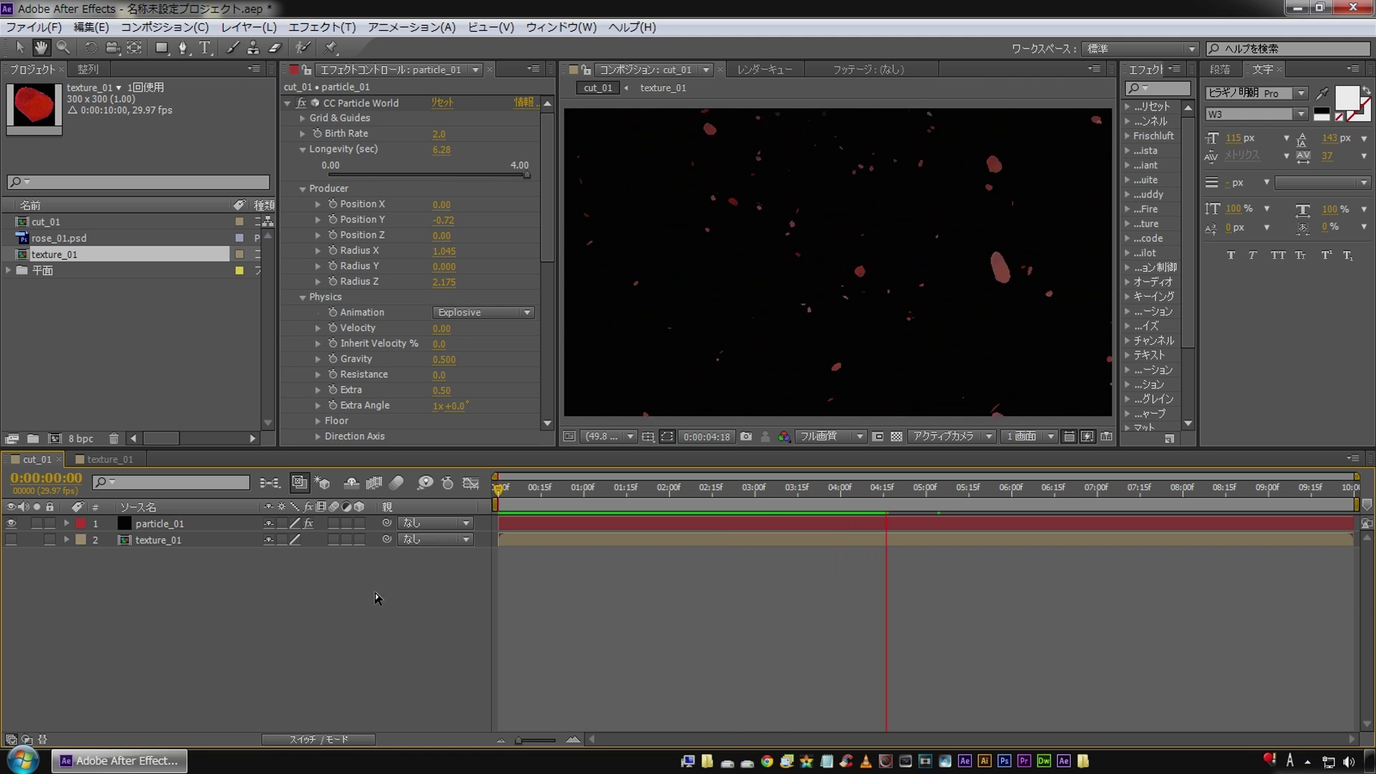
{"action": "key", "text": "space"}
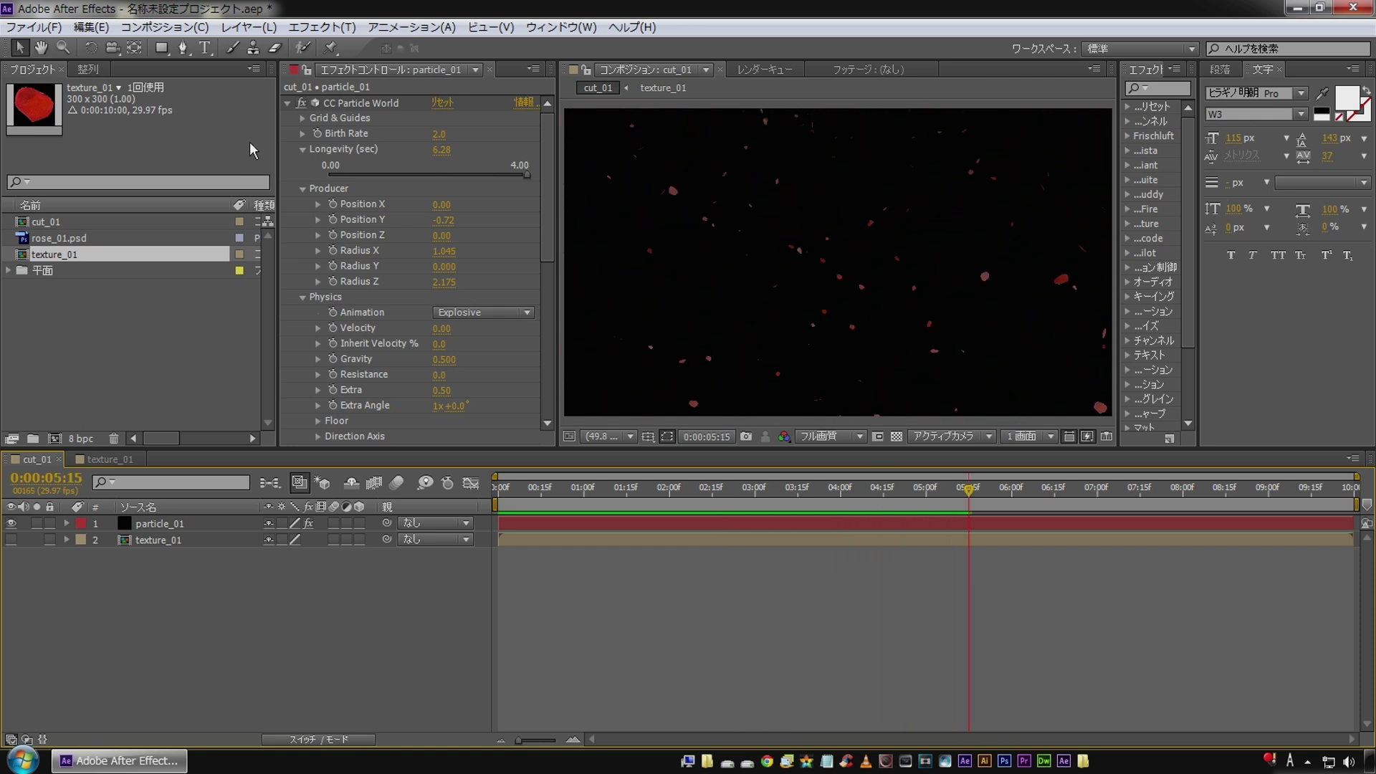
Set the Physics Gravity to 0.1 and preview the falling petals.
{"action": "left_click", "coordinate": [445, 361]}
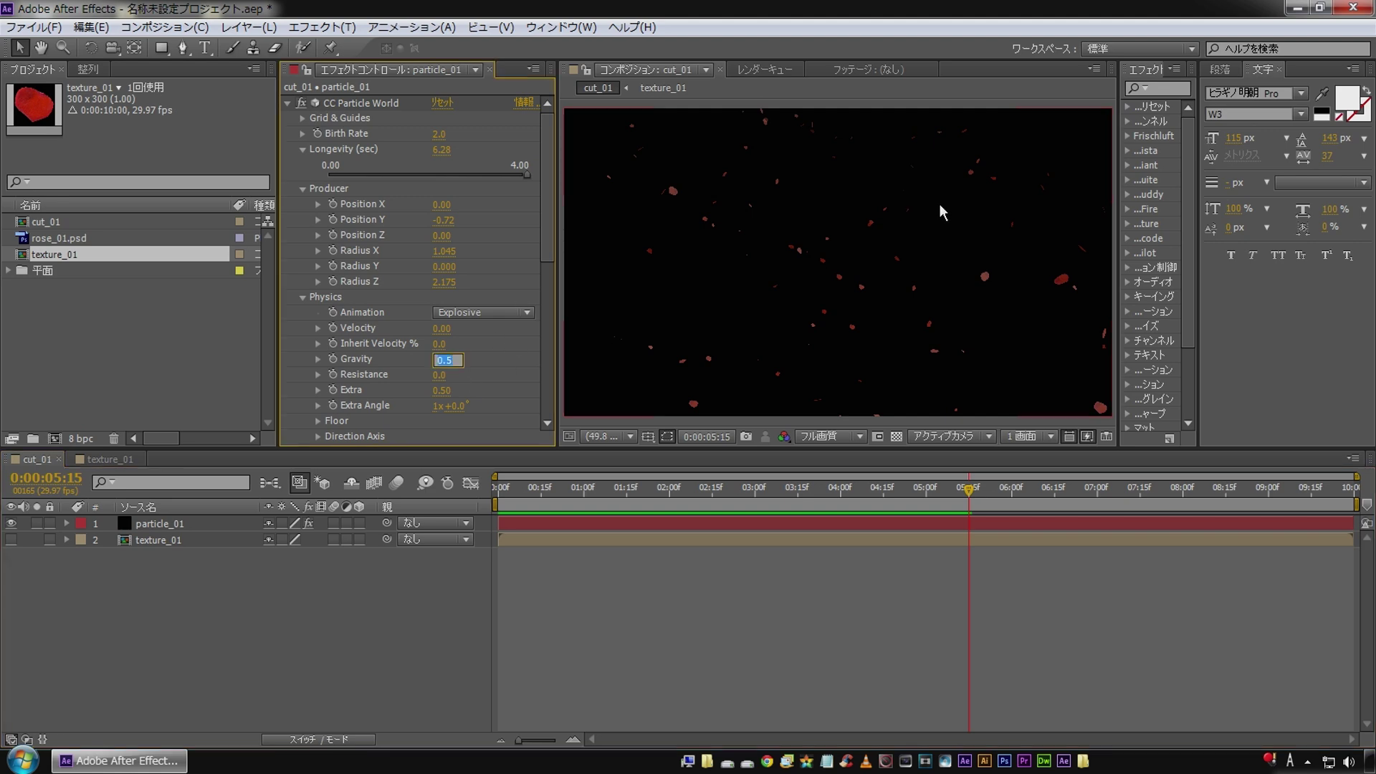
{"action": "key", "text": "Return"}
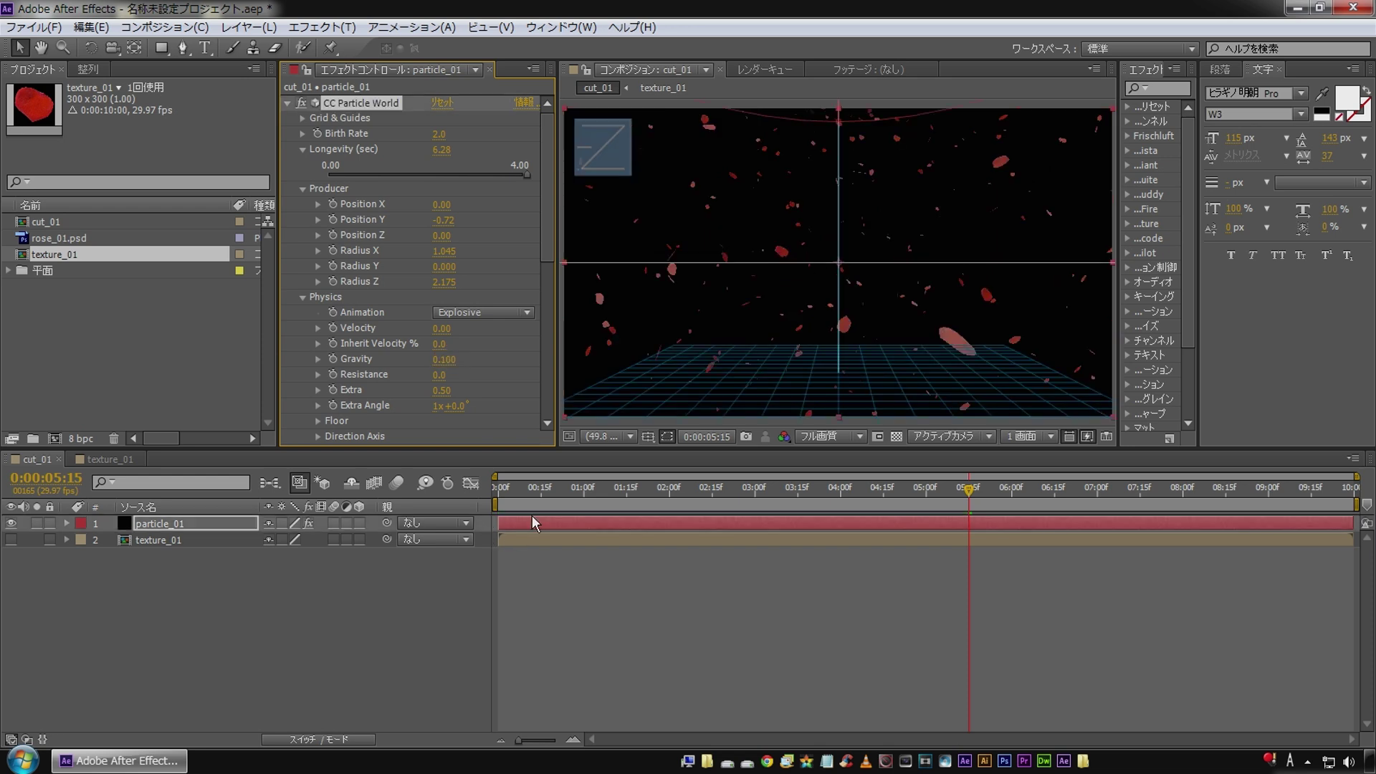
{"action": "left_click", "coordinate": [319, 636]}
{"action": "key", "text": "space"}
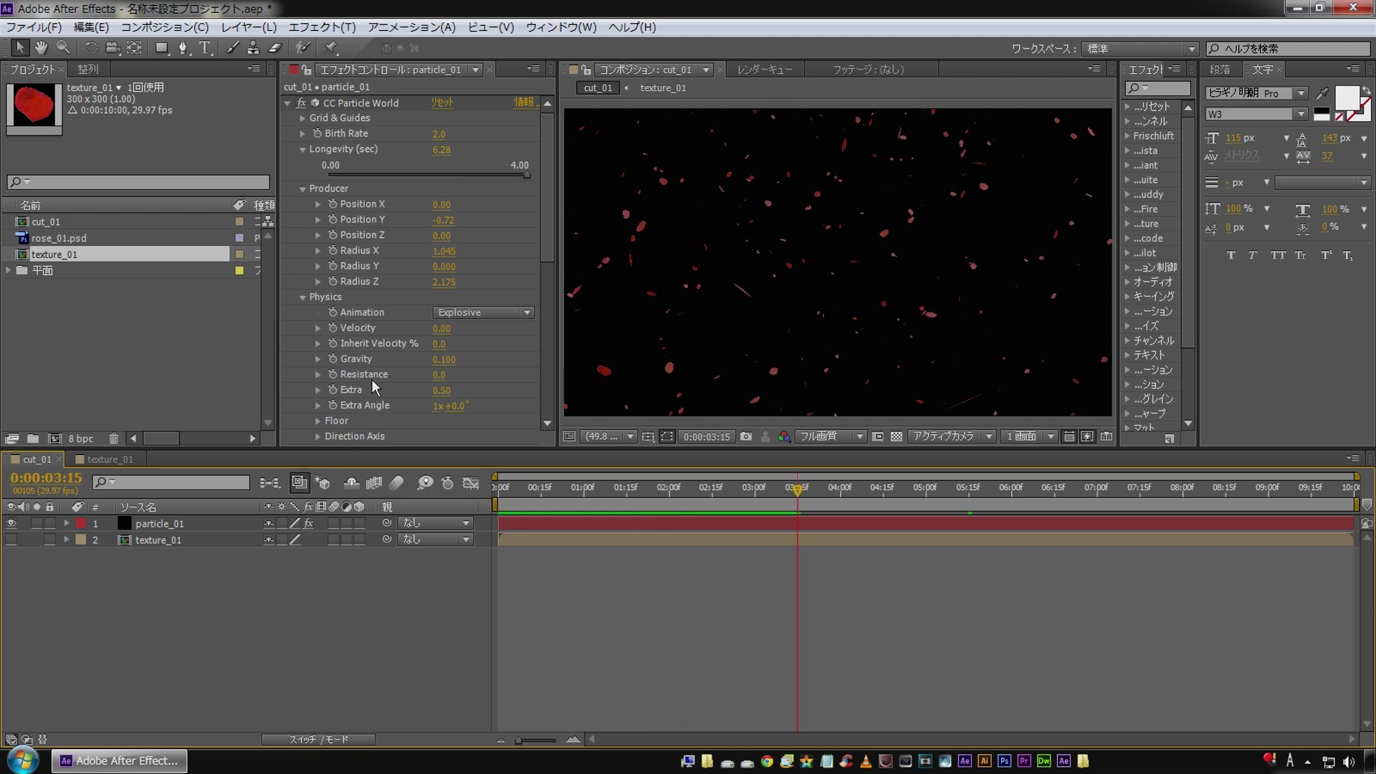
Set the Physics Gravity to 0.01 and preview the petals' slower fall.
{"action": "left_click", "coordinate": [441, 360]}
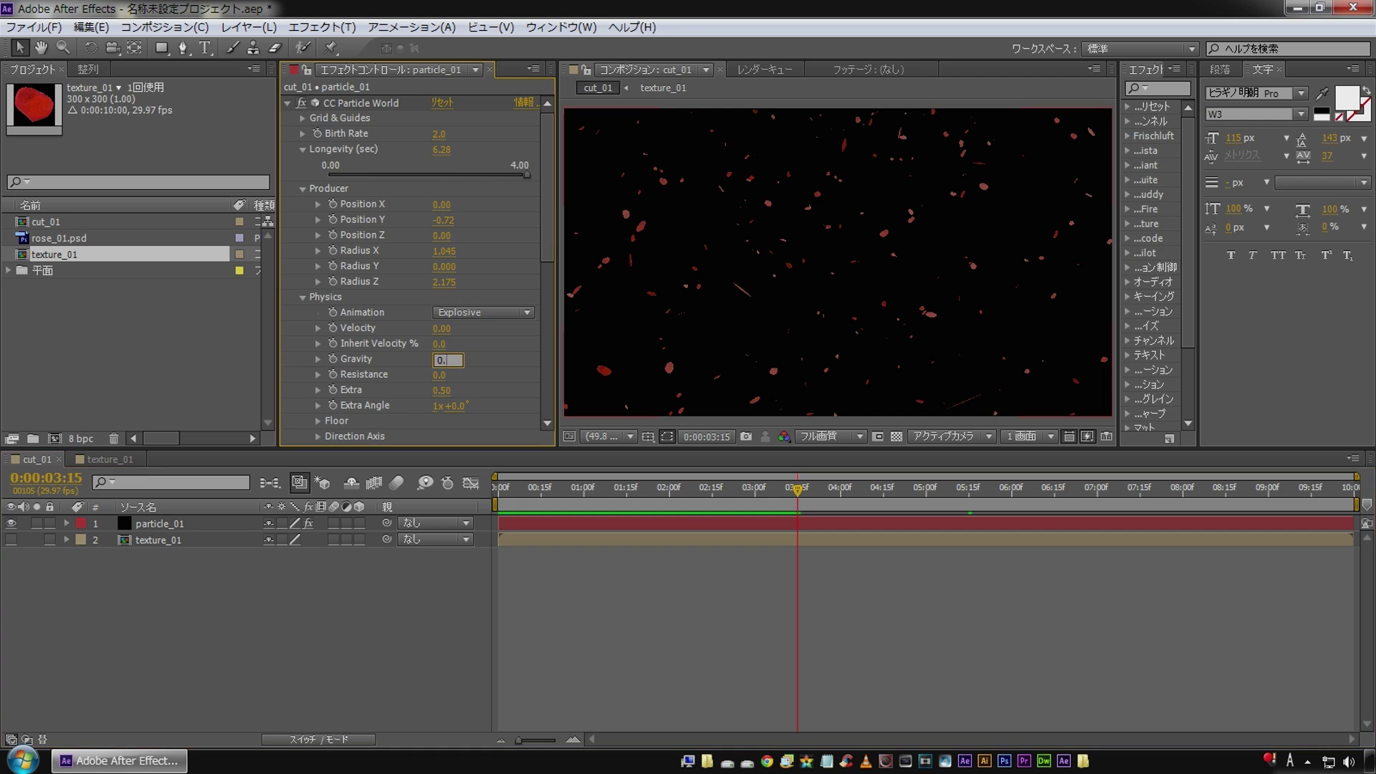
{"action": "type", "text": "0.010"}
{"action": "key", "text": "Return"}
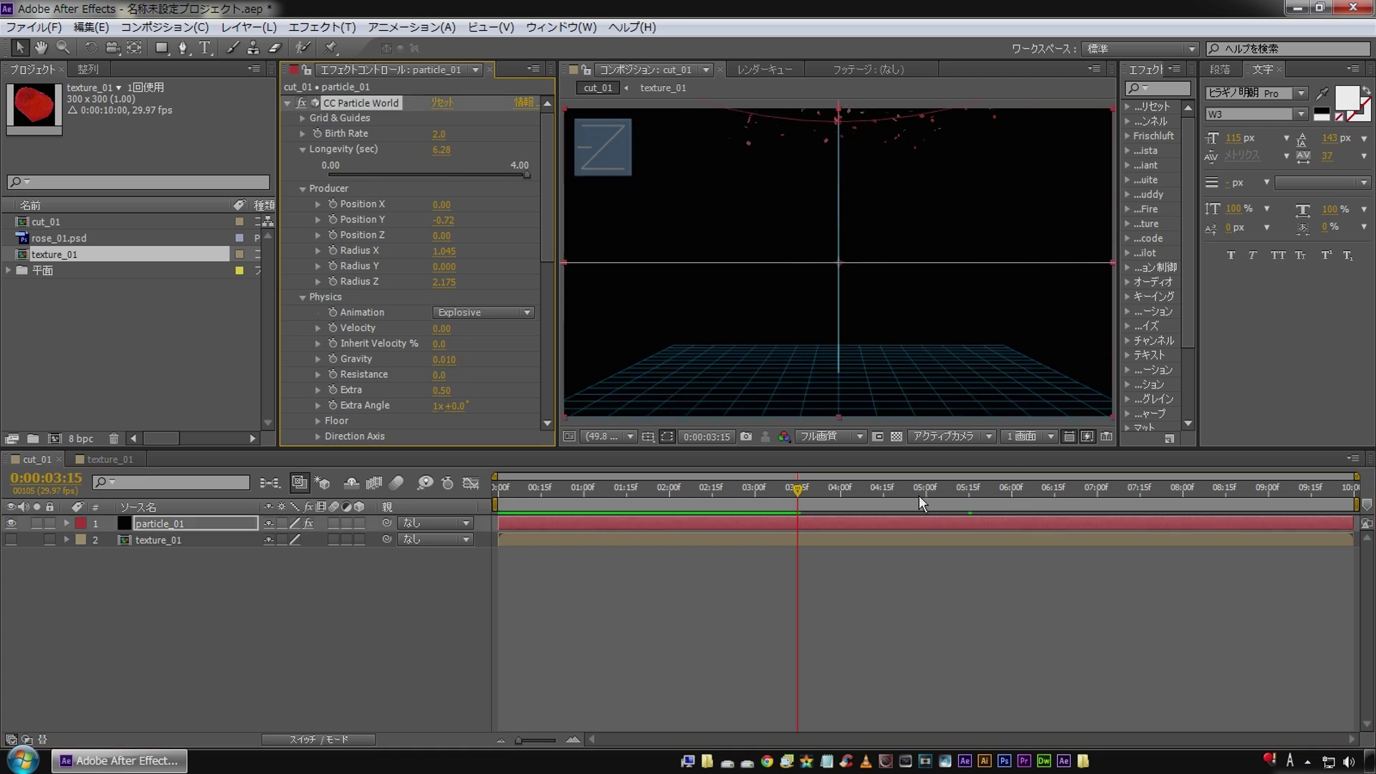
{"action": "left_click", "coordinate": [556, 492]}
{"action": "key", "text": "space"}
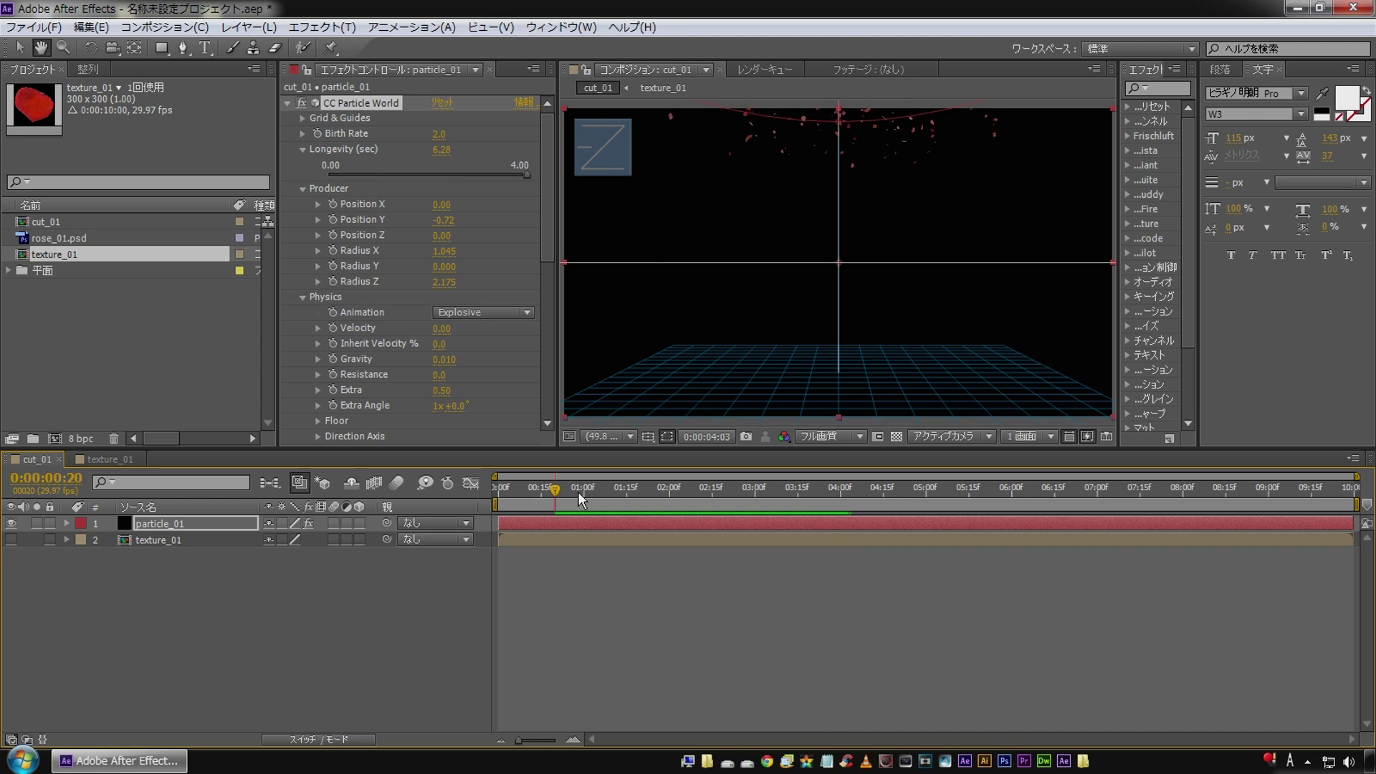
{"action": "left_click", "coordinate": [578, 492]}
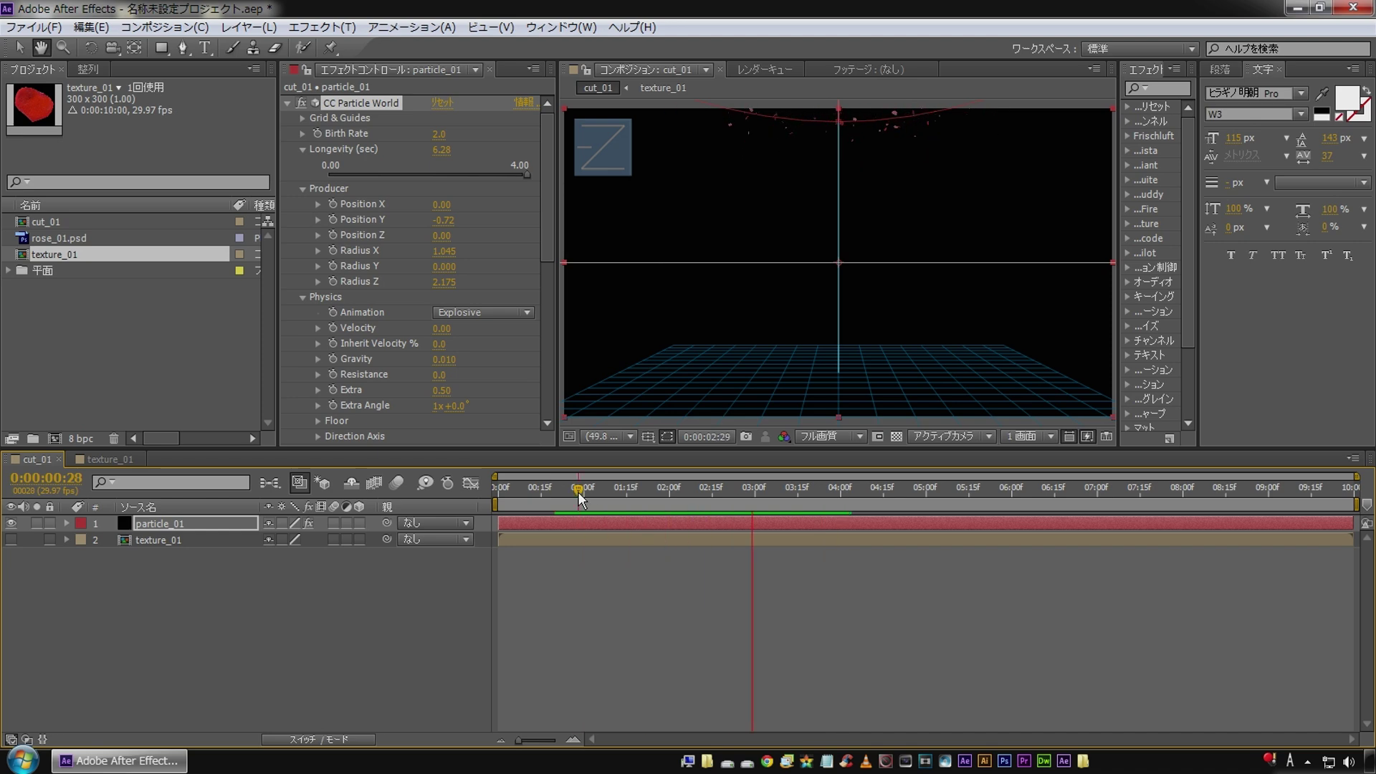
{"action": "key", "text": "space"}
Set the Physics Gravity to 0.05 and preview the petals, including with the particle_01 layer deselected.
{"action": "left_click", "coordinate": [442, 360]}
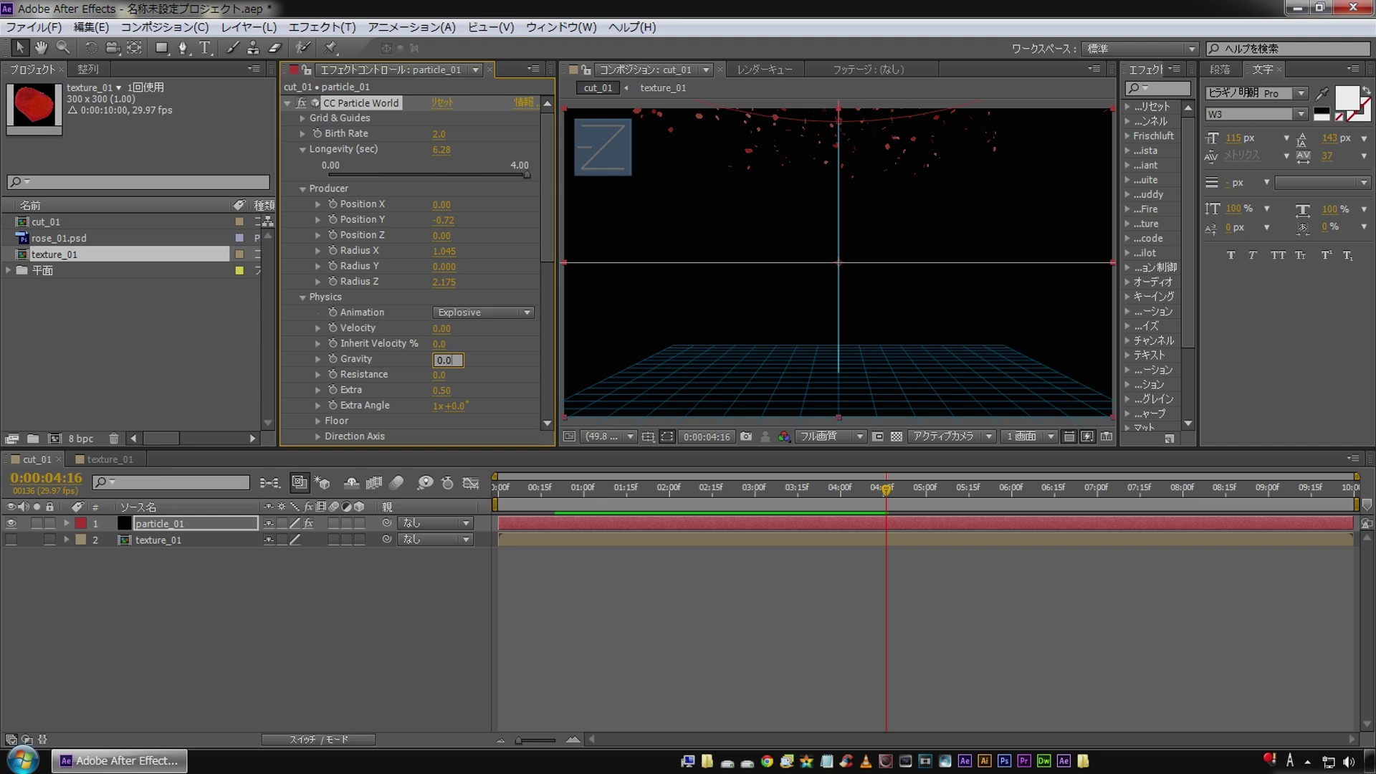
{"action": "left_click", "coordinate": [612, 486]}
{"action": "key", "text": "space"}
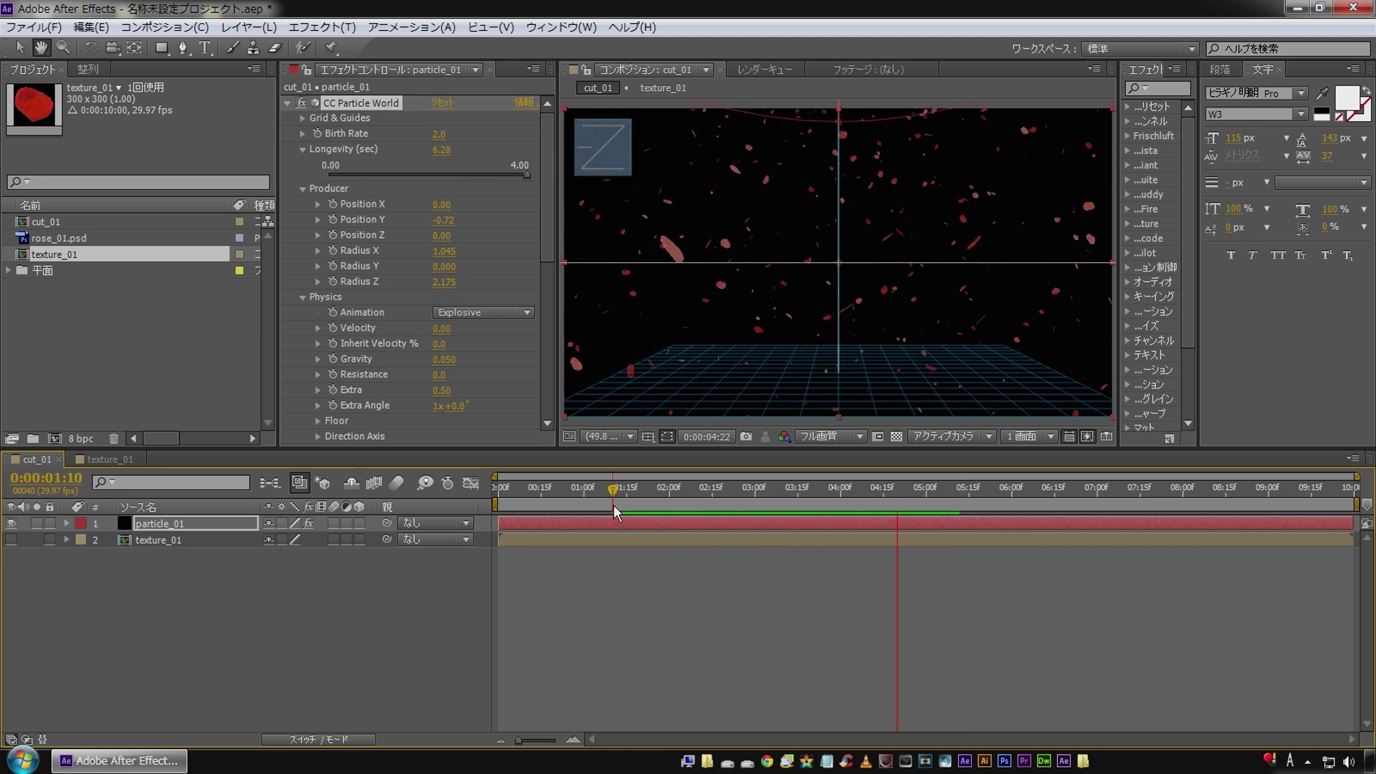
{"action": "key", "text": "space"}
{"action": "left_click", "coordinate": [473, 556]}
{"action": "left_click", "coordinate": [655, 489]}
{"action": "key", "text": "space"}
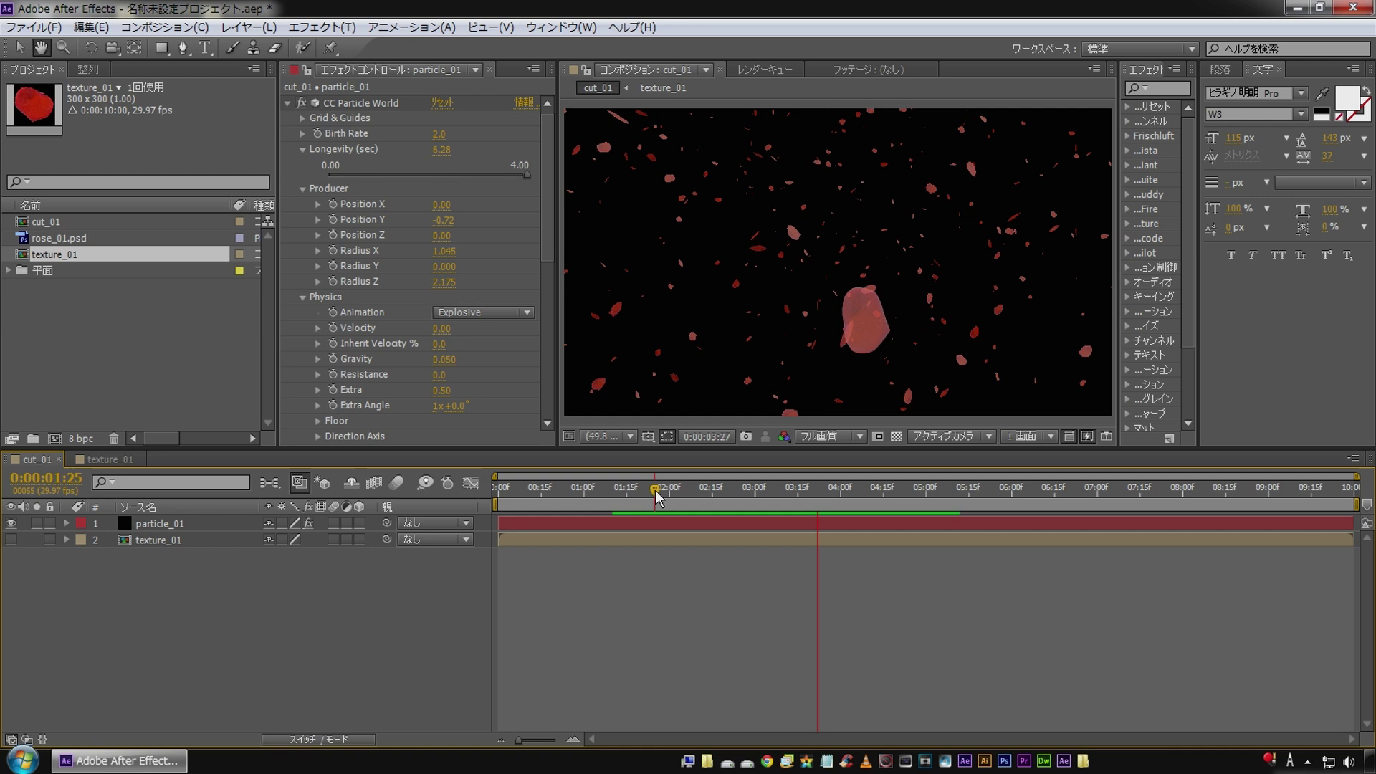
{"action": "key", "text": "space"}
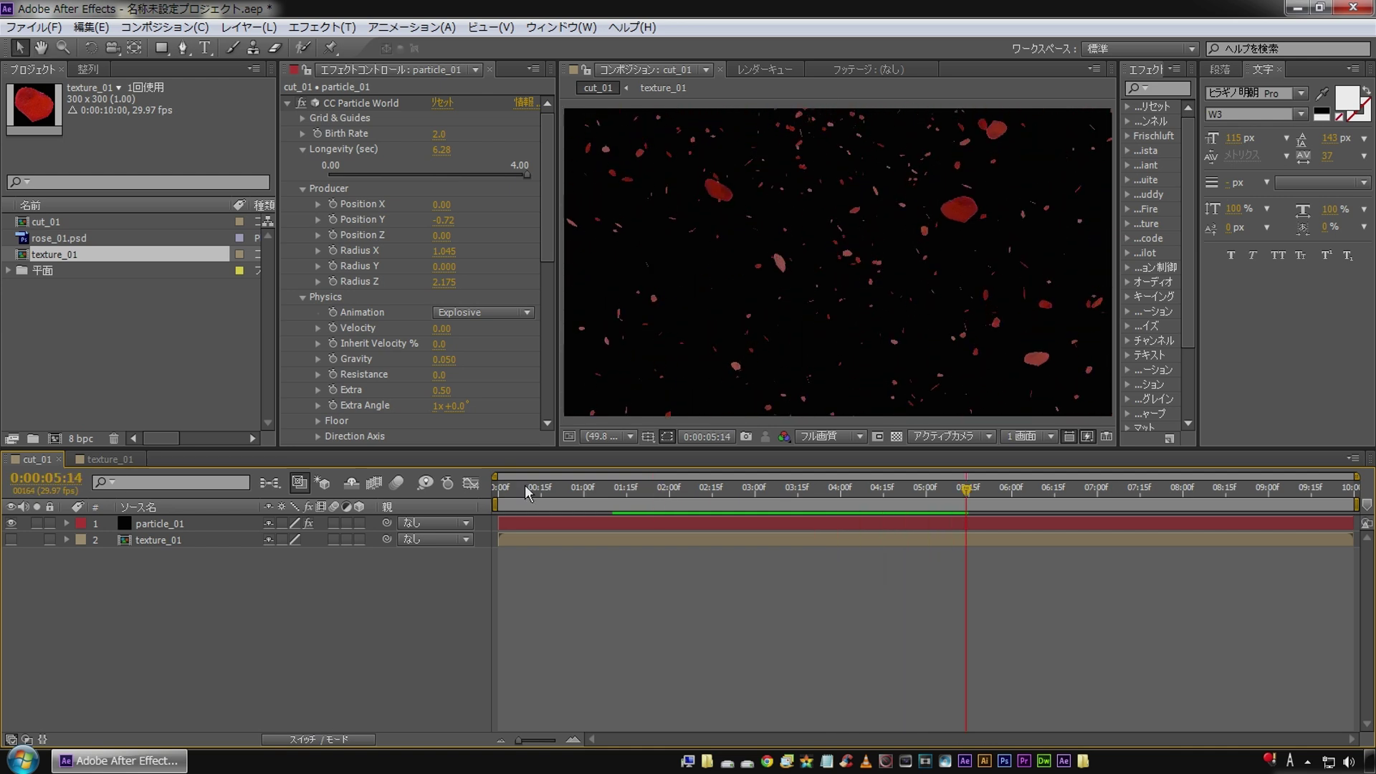
Set the particles' Max Opacity to 100% and preview the animation from the start.
{"action": "scroll", "coordinate": [459, 291], "scroll_direction": "down", "scroll_amount": 5}
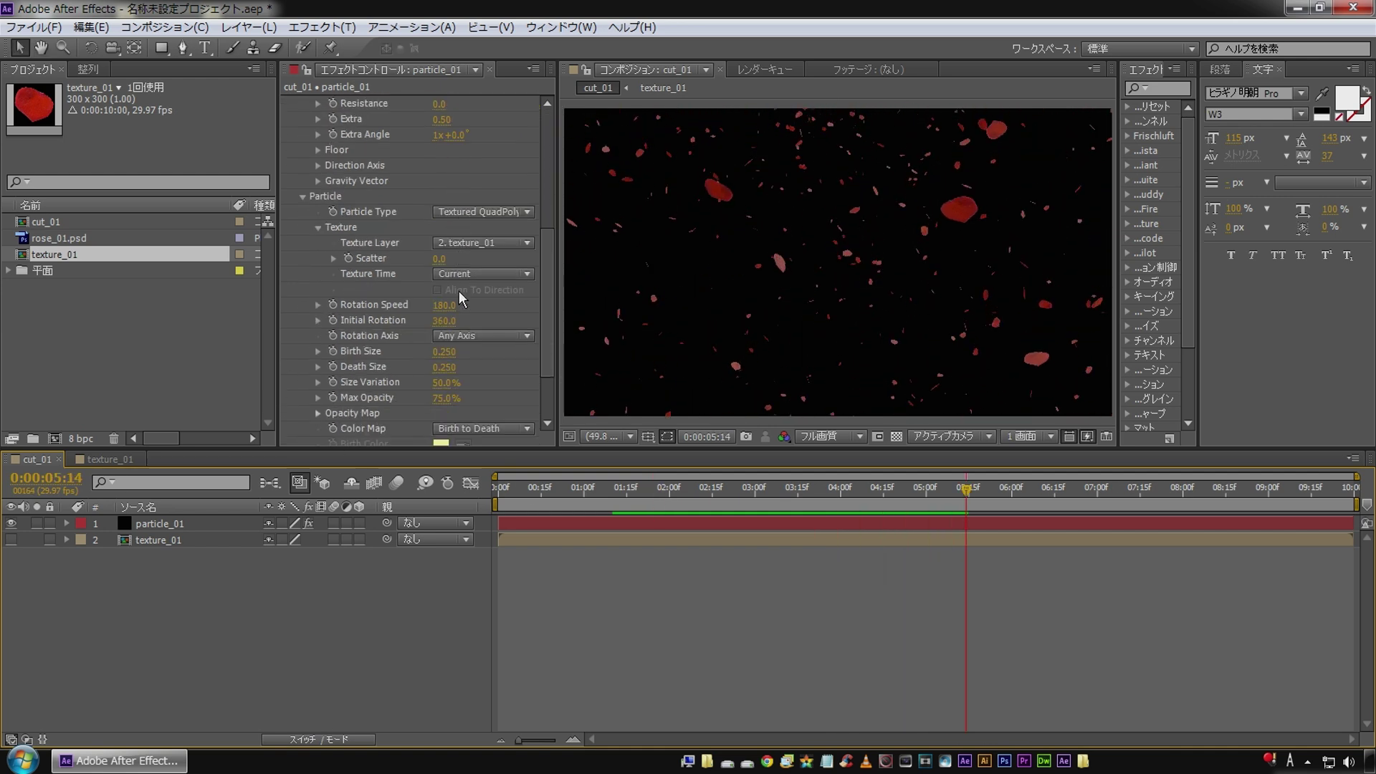
{"action": "left_click", "coordinate": [334, 198]}
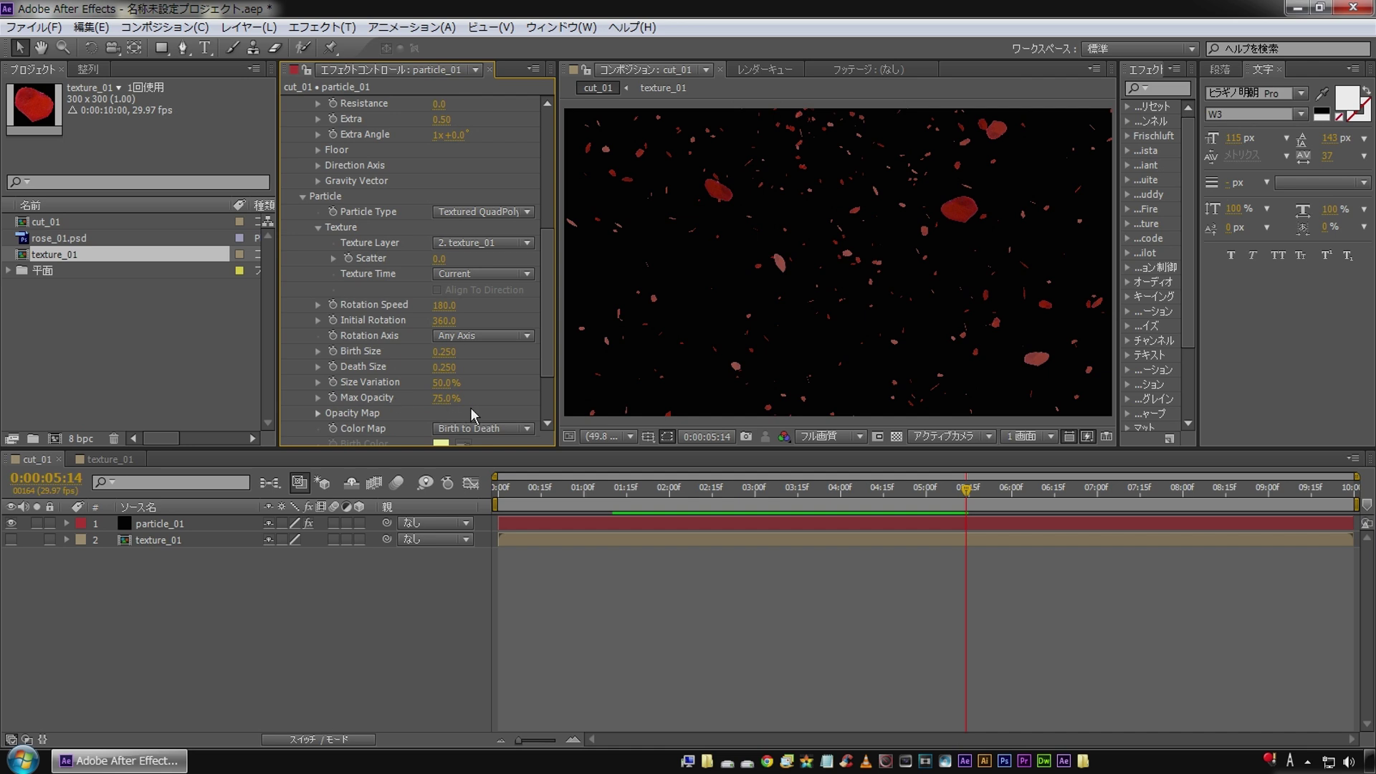
{"action": "left_click_drag", "start_coordinate": [446, 398], "coordinate": [553, 398]}
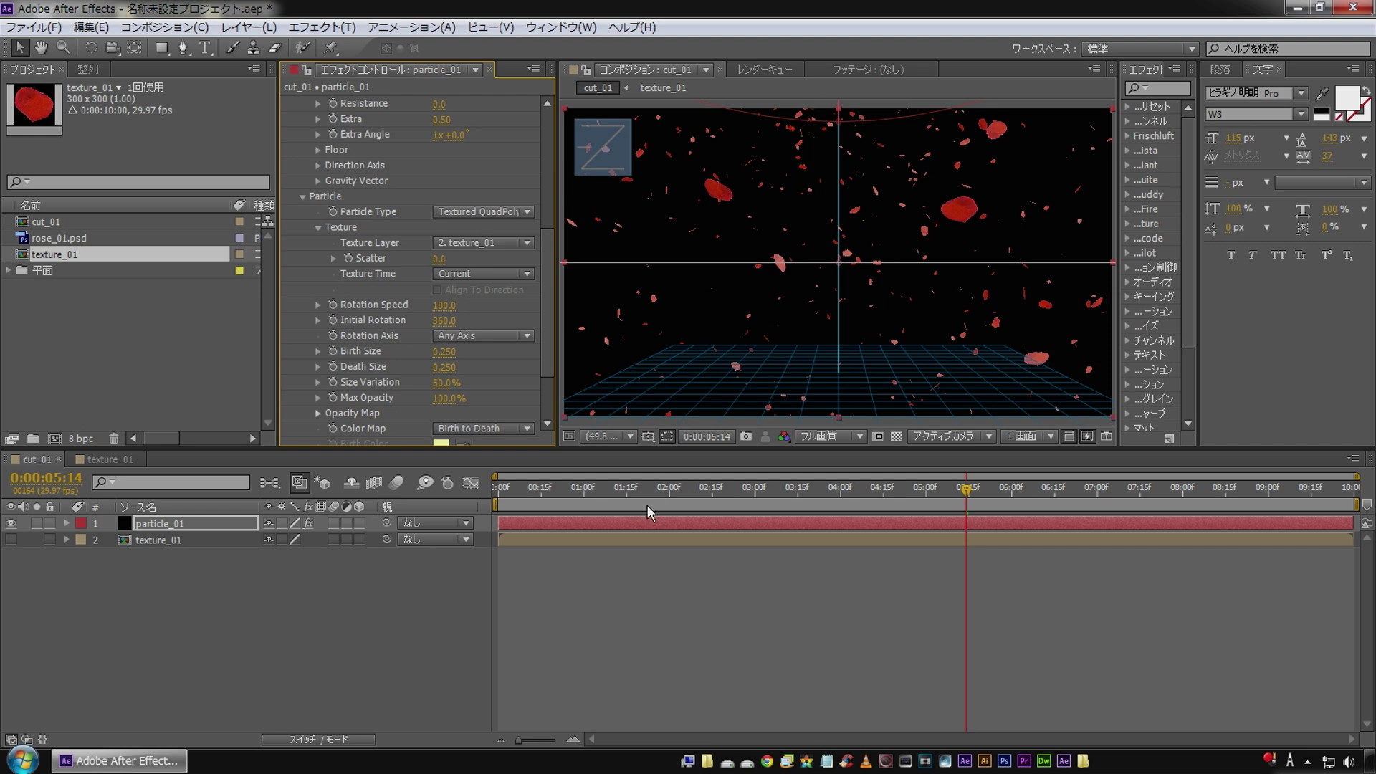
{"action": "key", "text": "Home"}
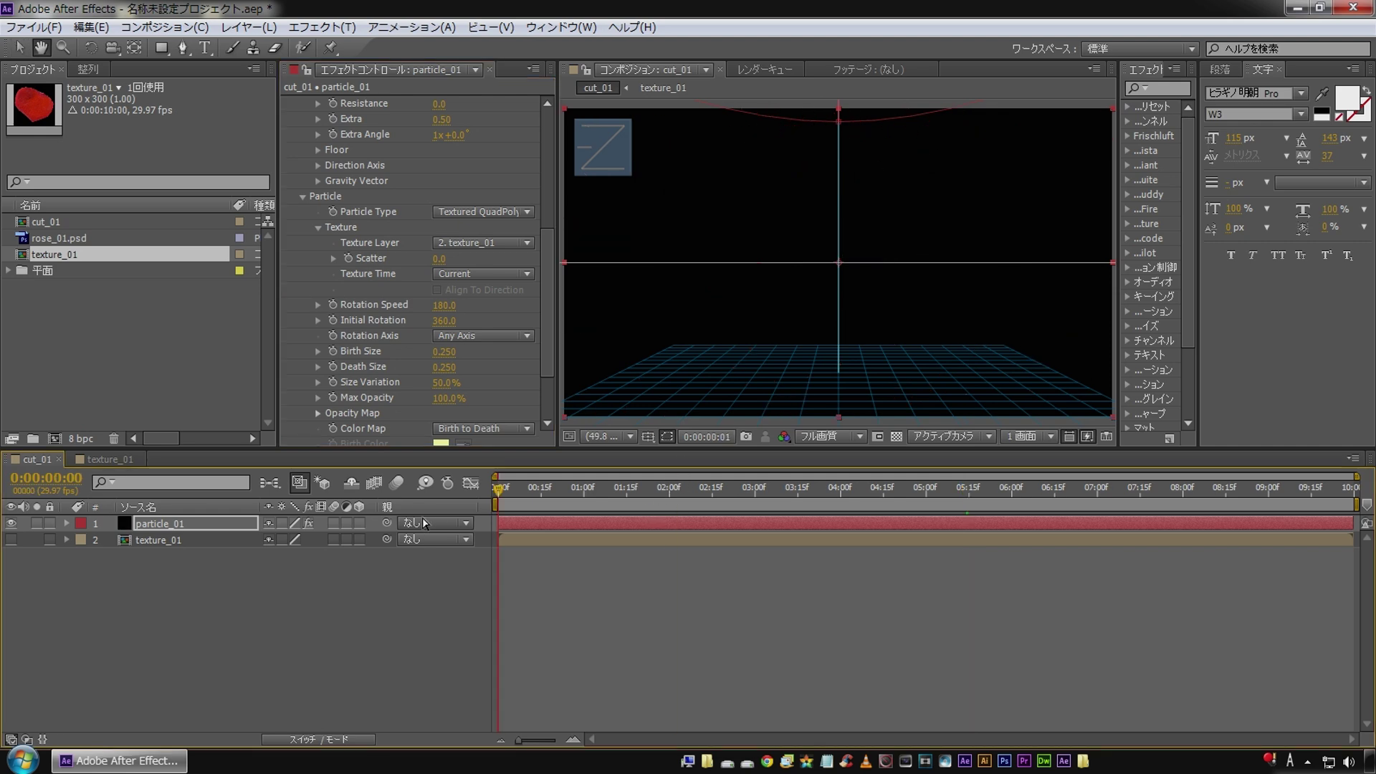
{"action": "key", "text": "space"}
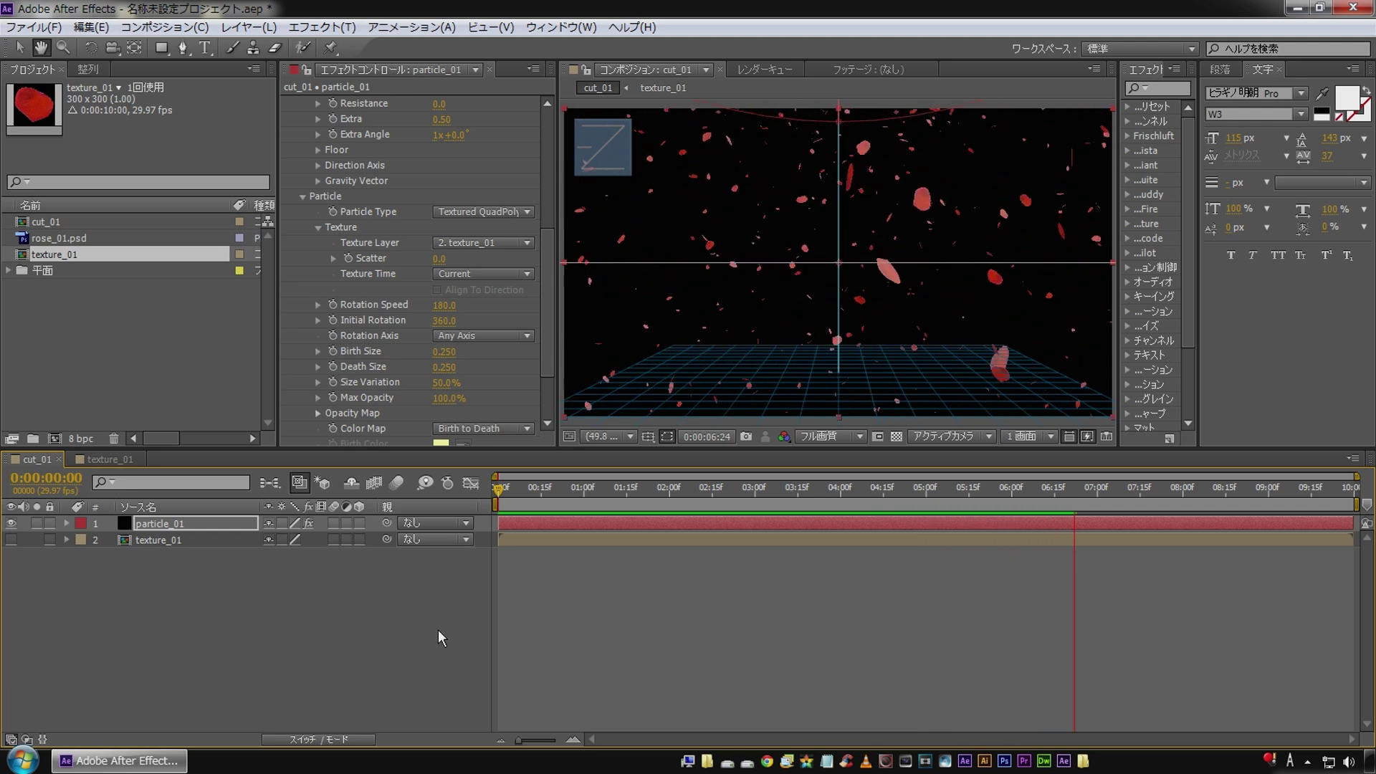
{"action": "key", "text": "space"}
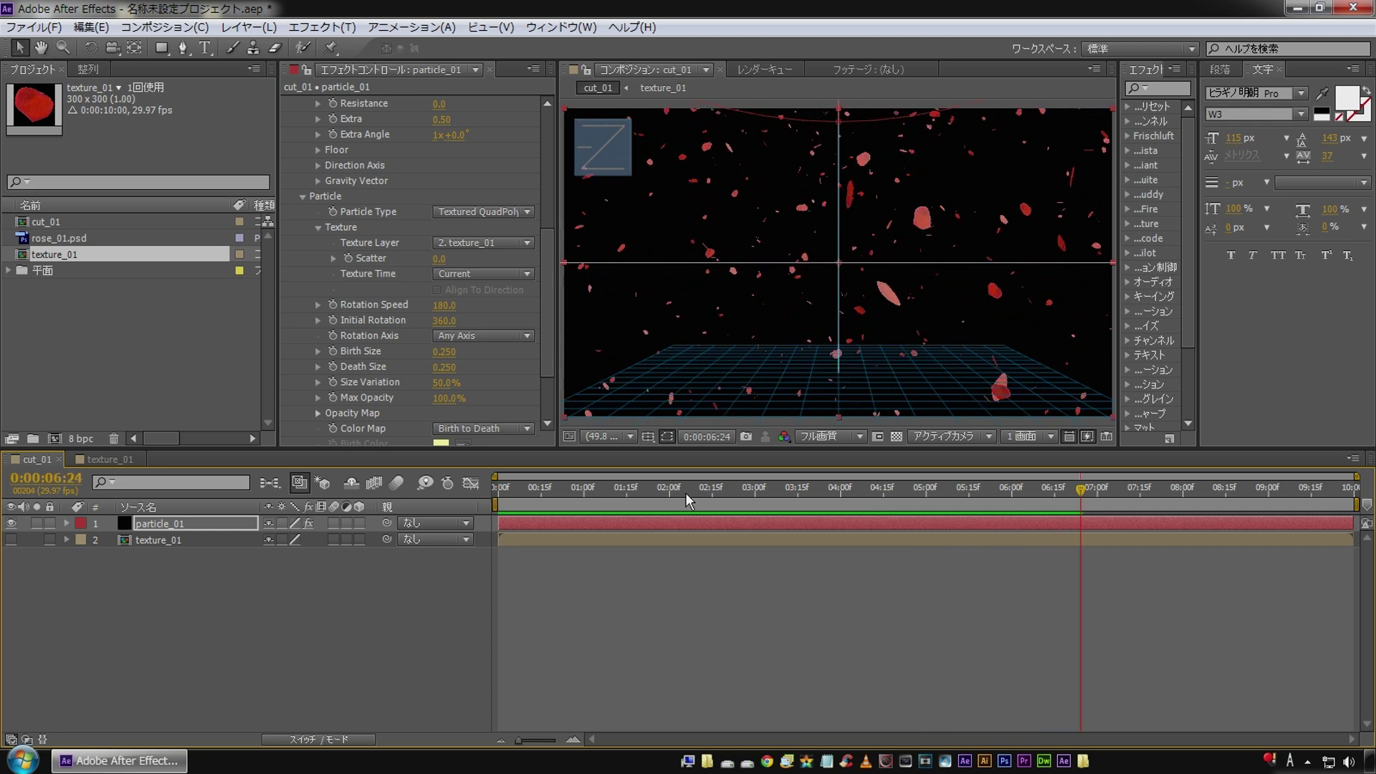
Set Gravity X in the Gravity Vector of the particle_01 effect to -0.18.
{"action": "left_click_drag", "start_coordinate": [789, 492], "coordinate": [796, 492]}
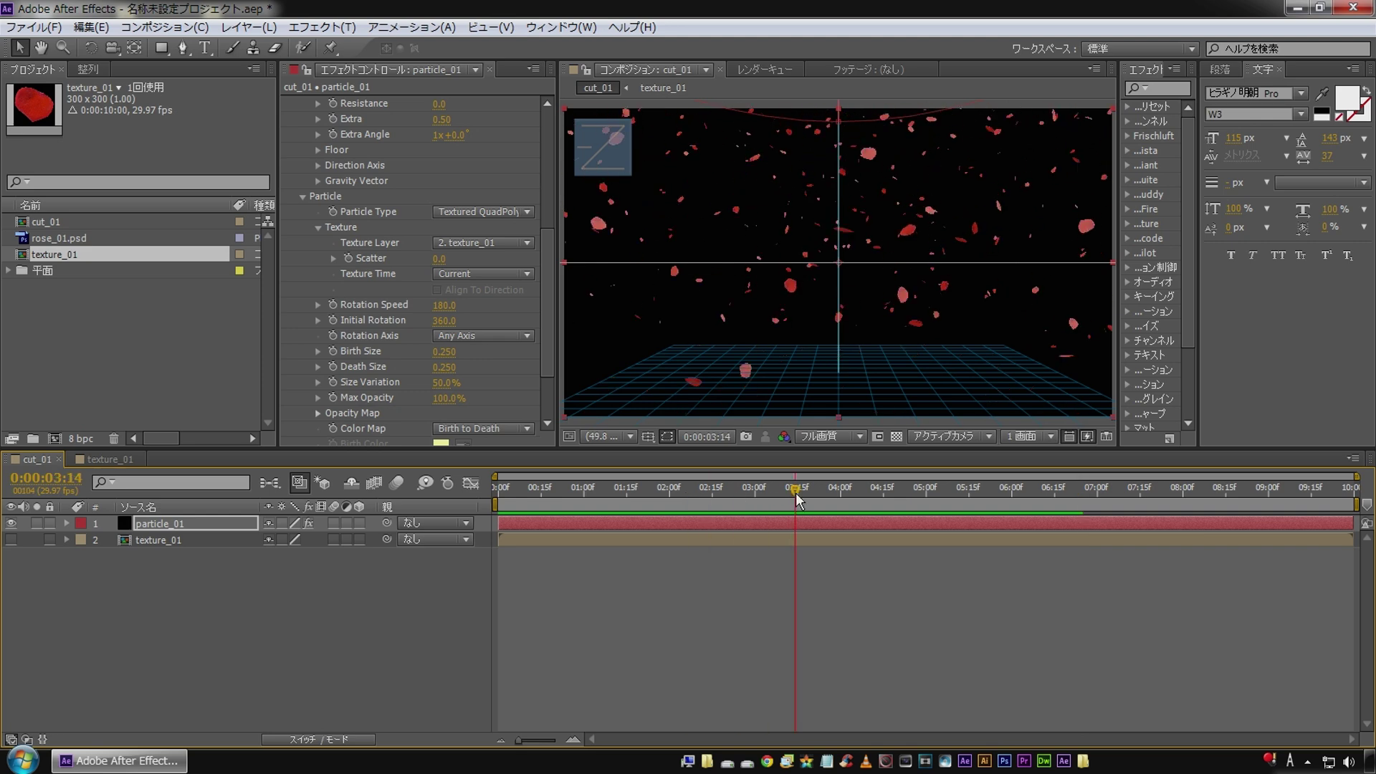
{"action": "scroll", "coordinate": [404, 257], "scroll_direction": "up", "scroll_amount": 3}
{"action": "left_click", "coordinate": [396, 266]}
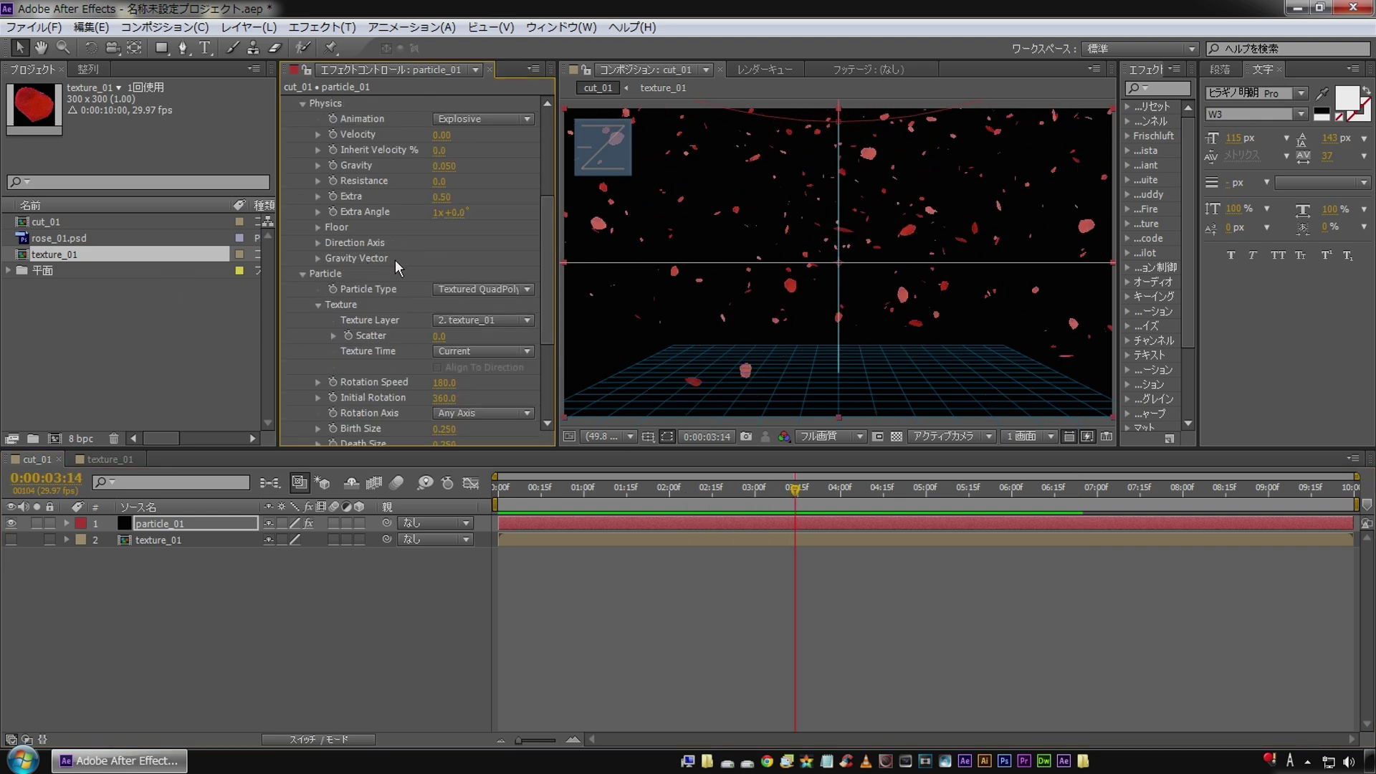
{"action": "left_click", "coordinate": [318, 258]}
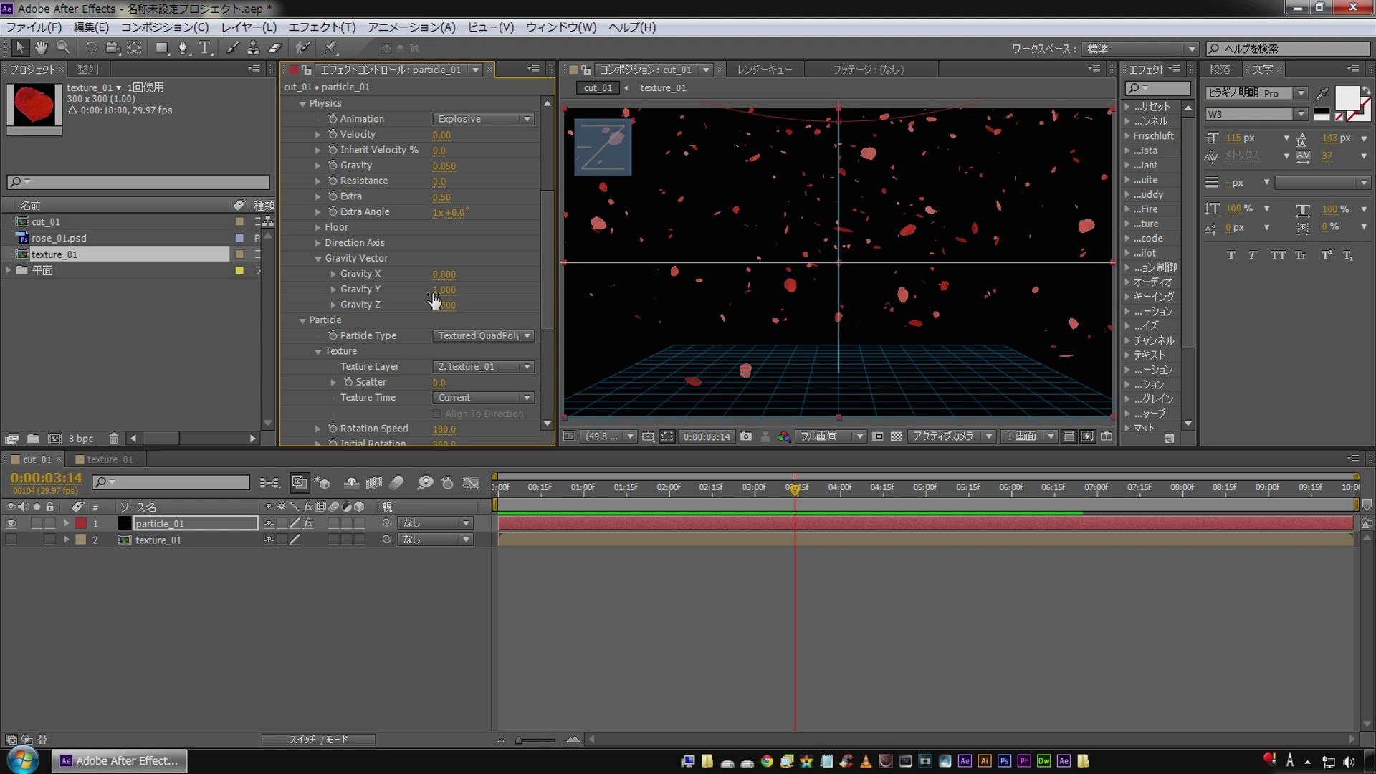
{"action": "mouse_move", "coordinate": [823, 496]}
{"action": "left_mouse_down"}
{"action": "mouse_move", "coordinate": [893, 489]}
{"action": "mouse_move", "coordinate": [836, 491]}
{"action": "left_mouse_up"}
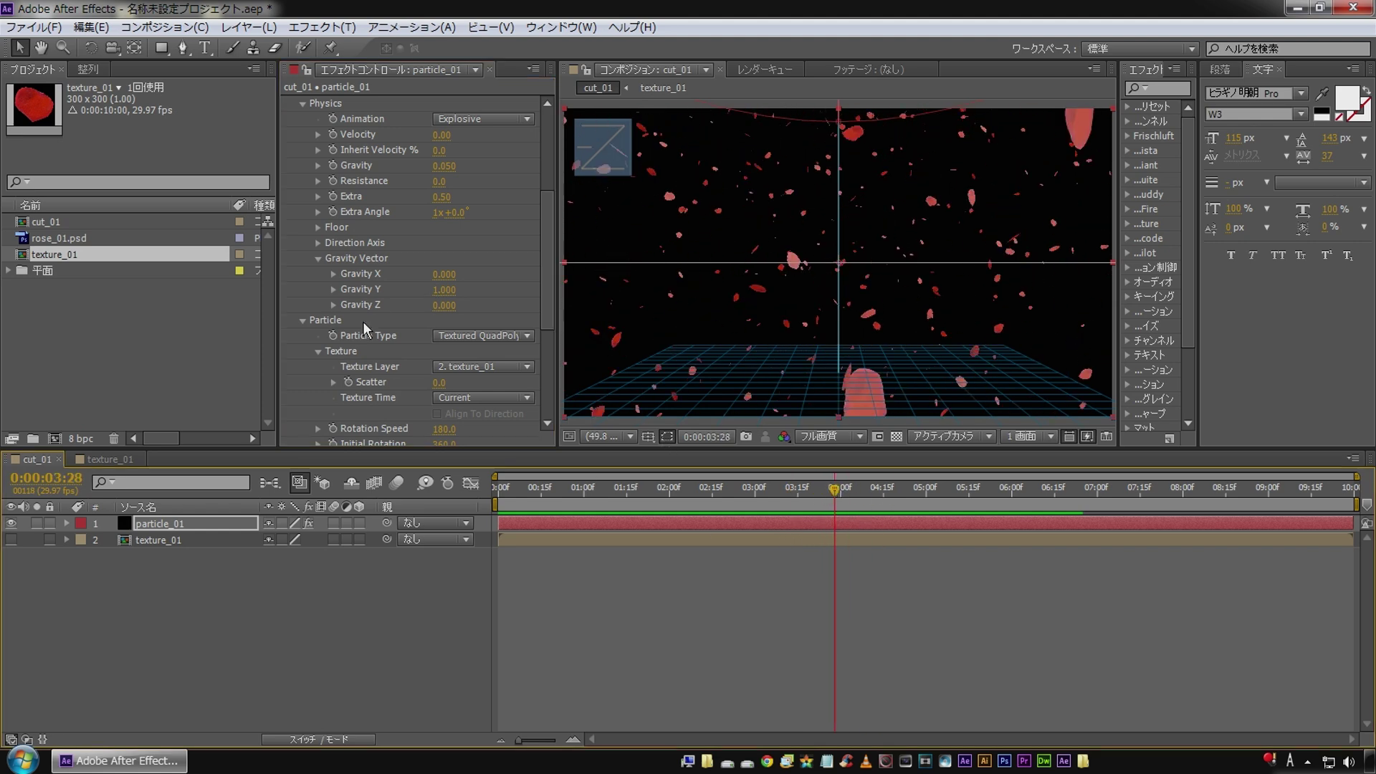
{"action": "left_click_drag", "start_coordinate": [439, 274], "coordinate": [425, 273]}
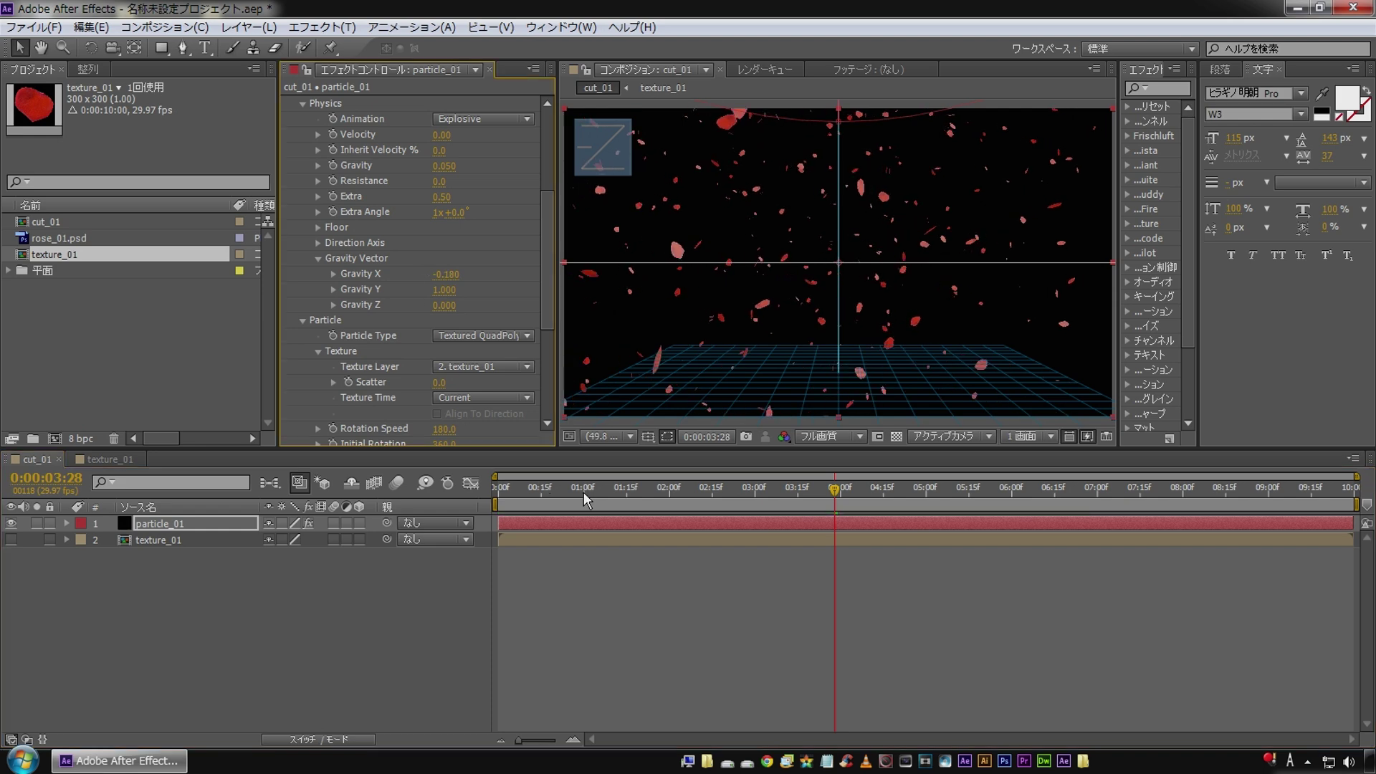
Preview the sideways-drifting petals from the first frame and again from about 0:00:01:17.
{"action": "left_click_drag", "start_coordinate": [583, 492], "coordinate": [384, 497]}
{"action": "key", "text": "space"}
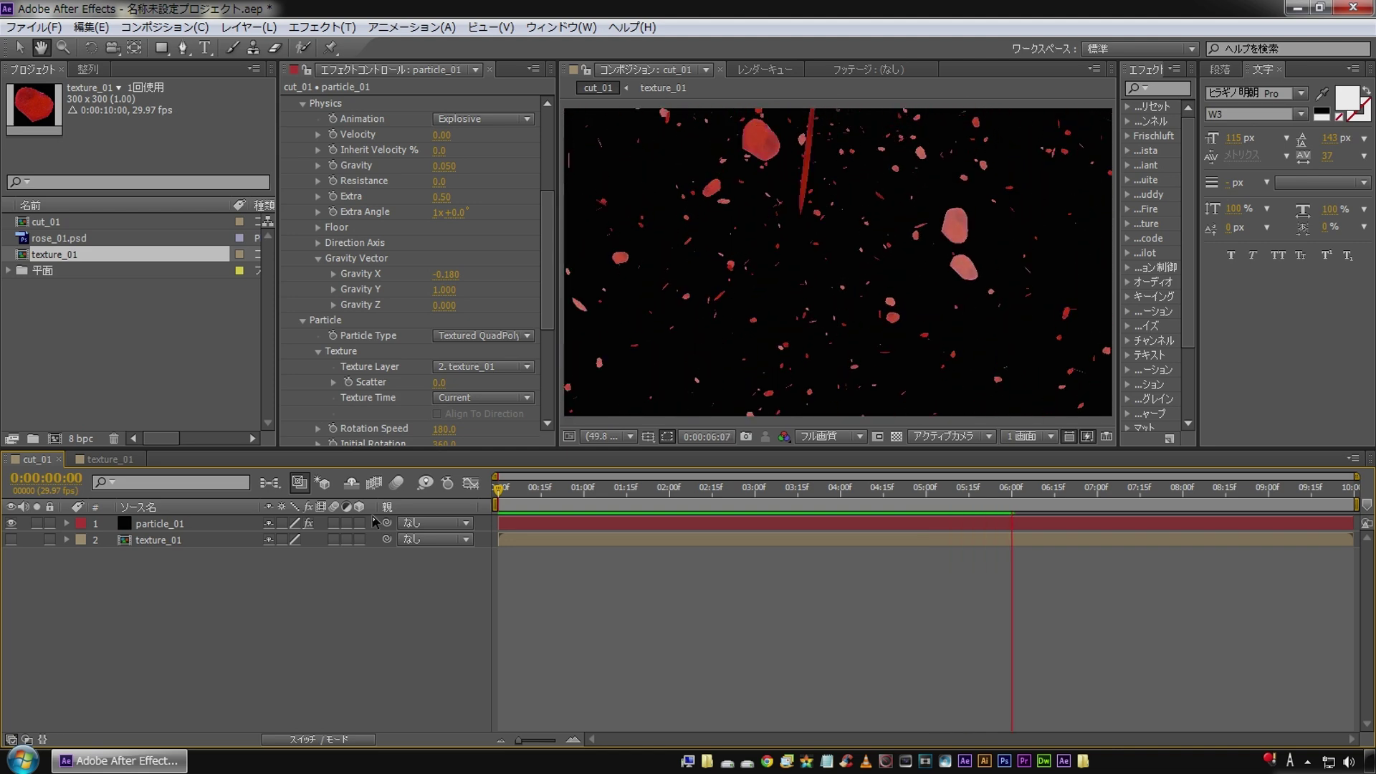
{"action": "left_click", "coordinate": [632, 503]}
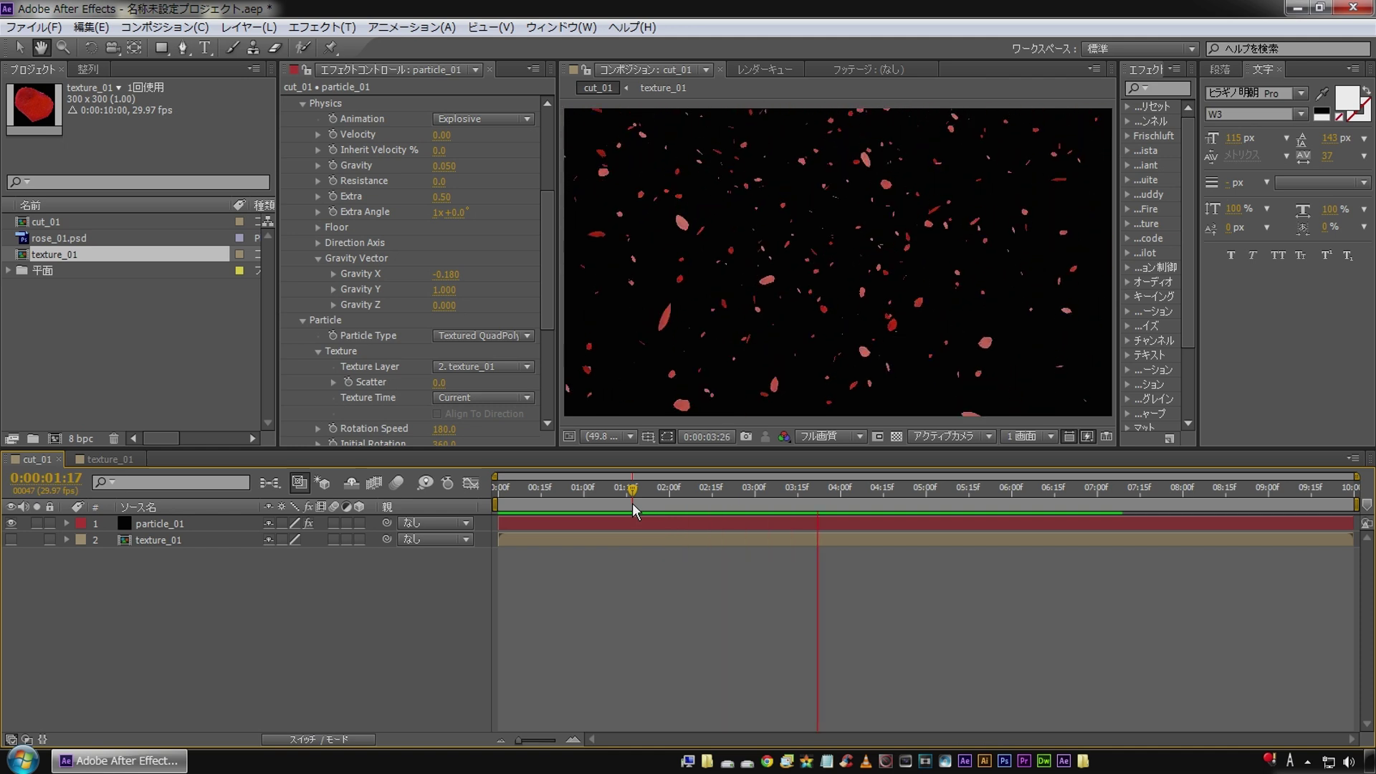
{"action": "left_click", "coordinate": [153, 664]}
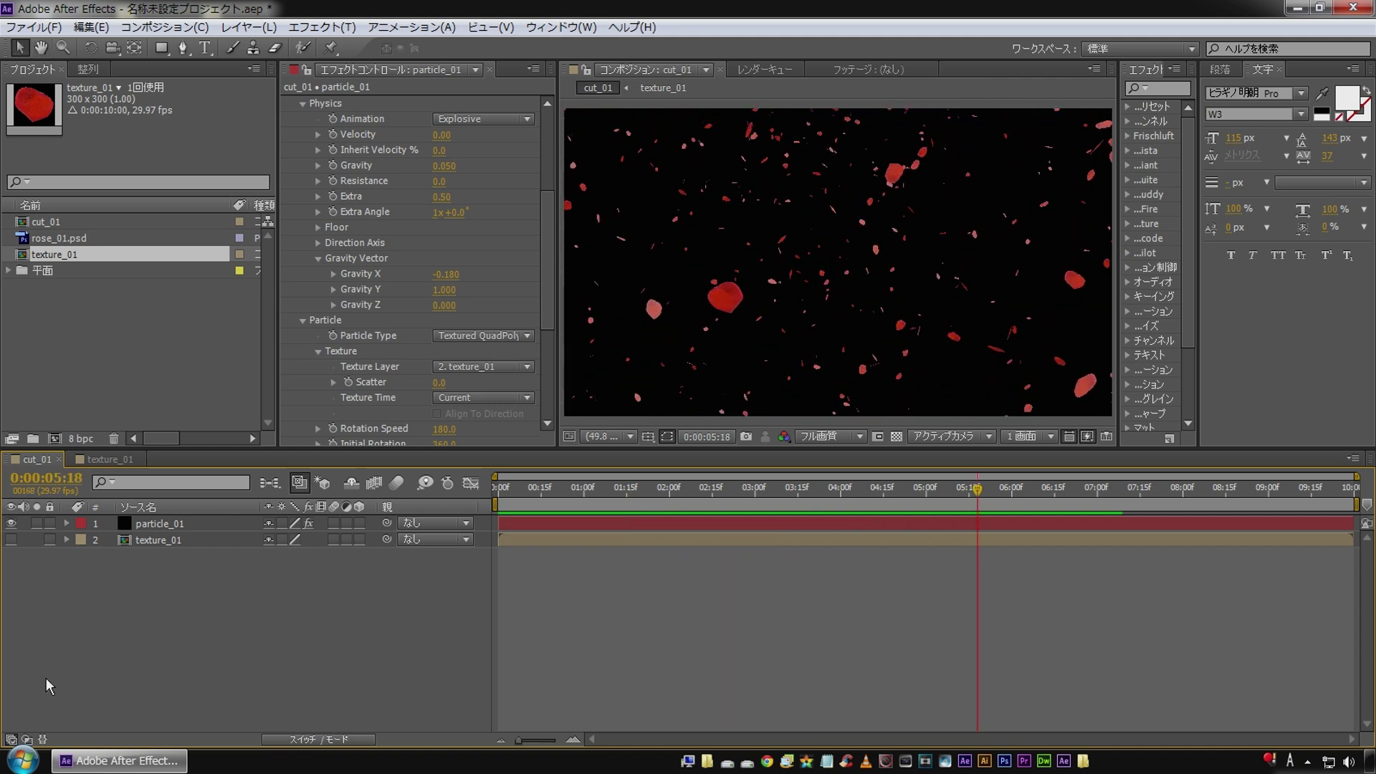
Import leaf_01.psd as footage with merged layers and place it below rose_01.psd in the texture_01 composition.
{"action": "left_click", "coordinate": [113, 459]}
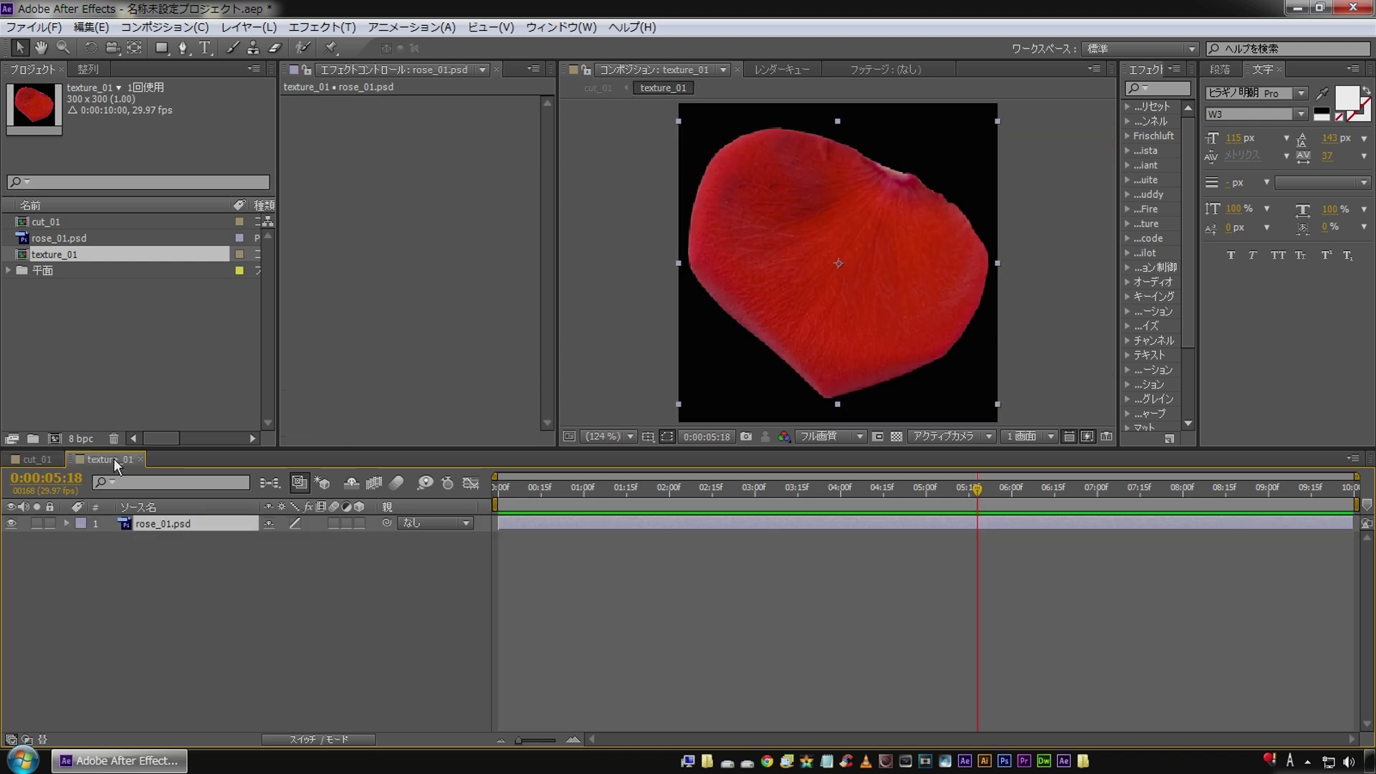
{"action": "double_click", "coordinate": [218, 294]}
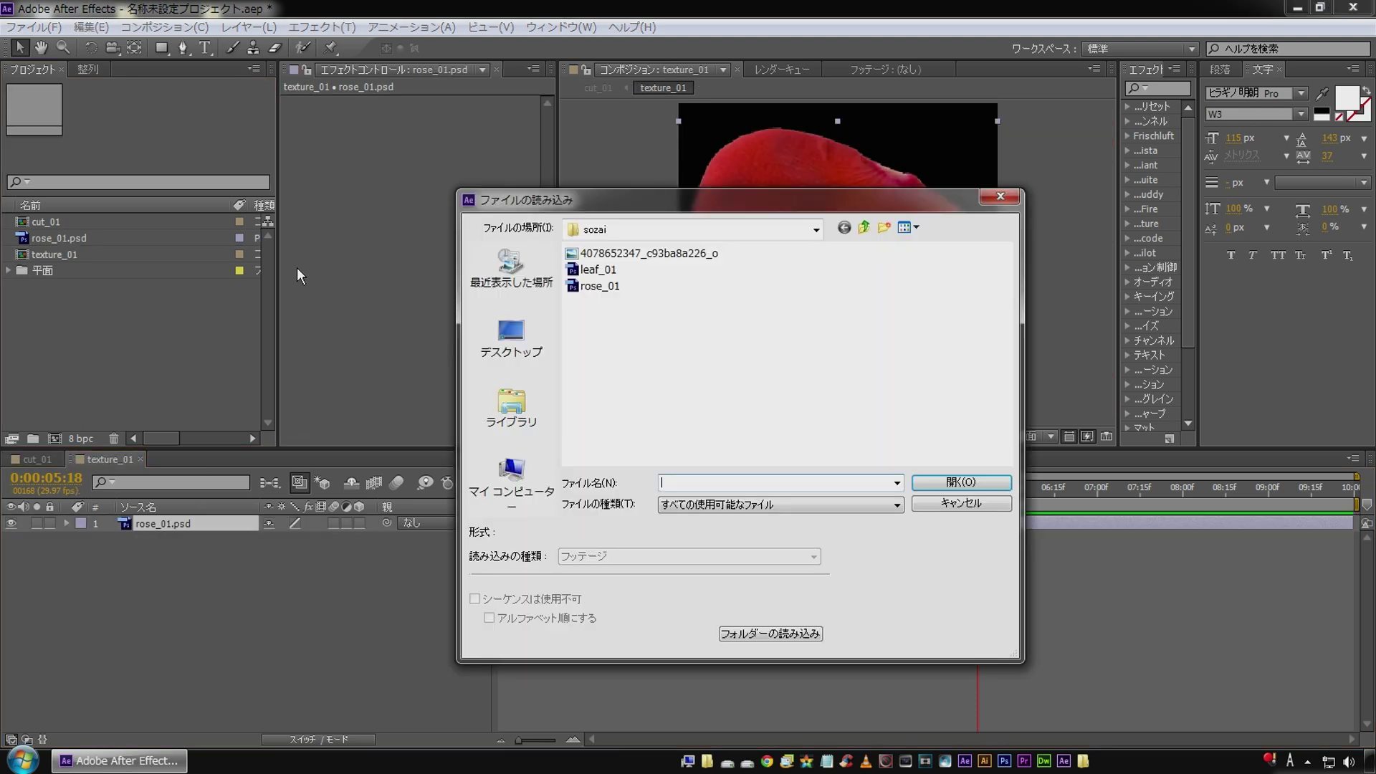
{"action": "double_click", "coordinate": [599, 270]}
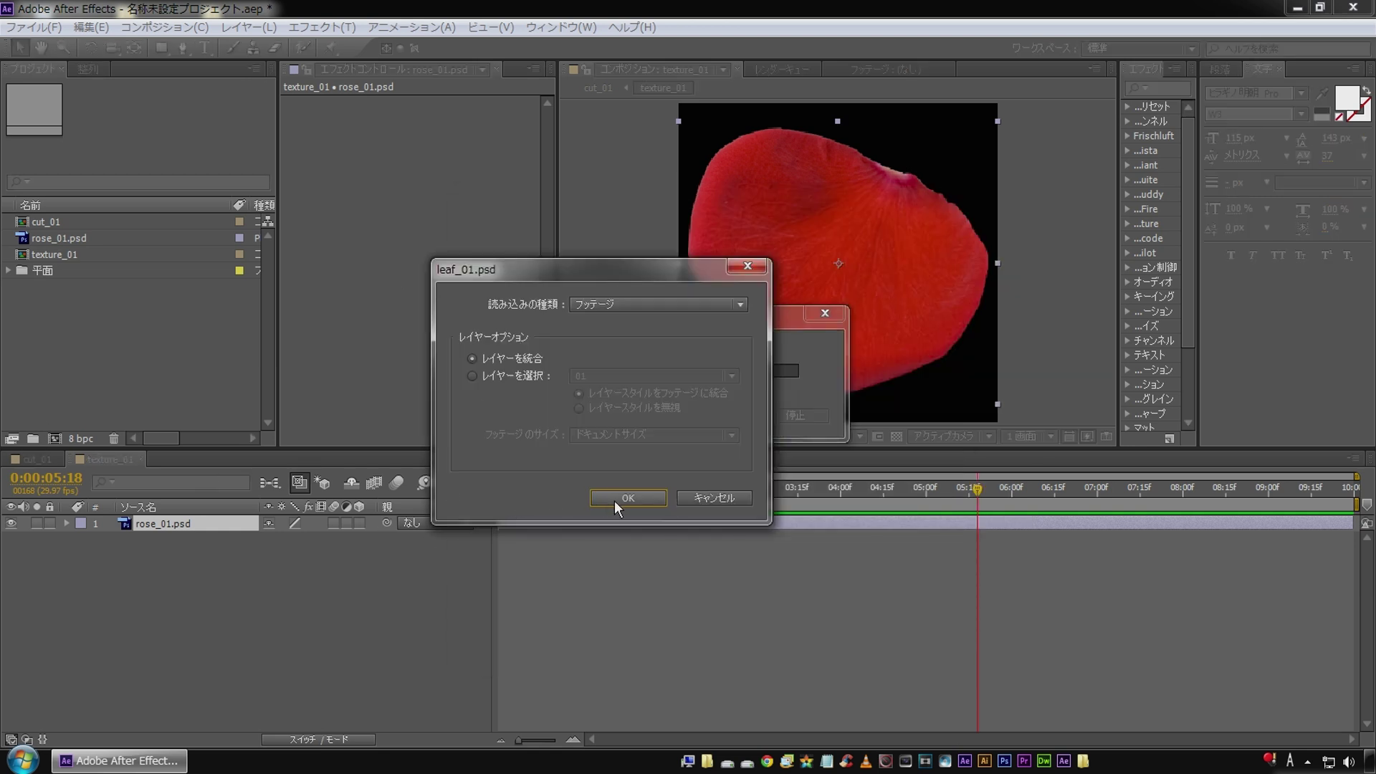
{"action": "left_click", "coordinate": [628, 498]}
{"action": "left_click_drag", "start_coordinate": [57, 238], "coordinate": [158, 539]}
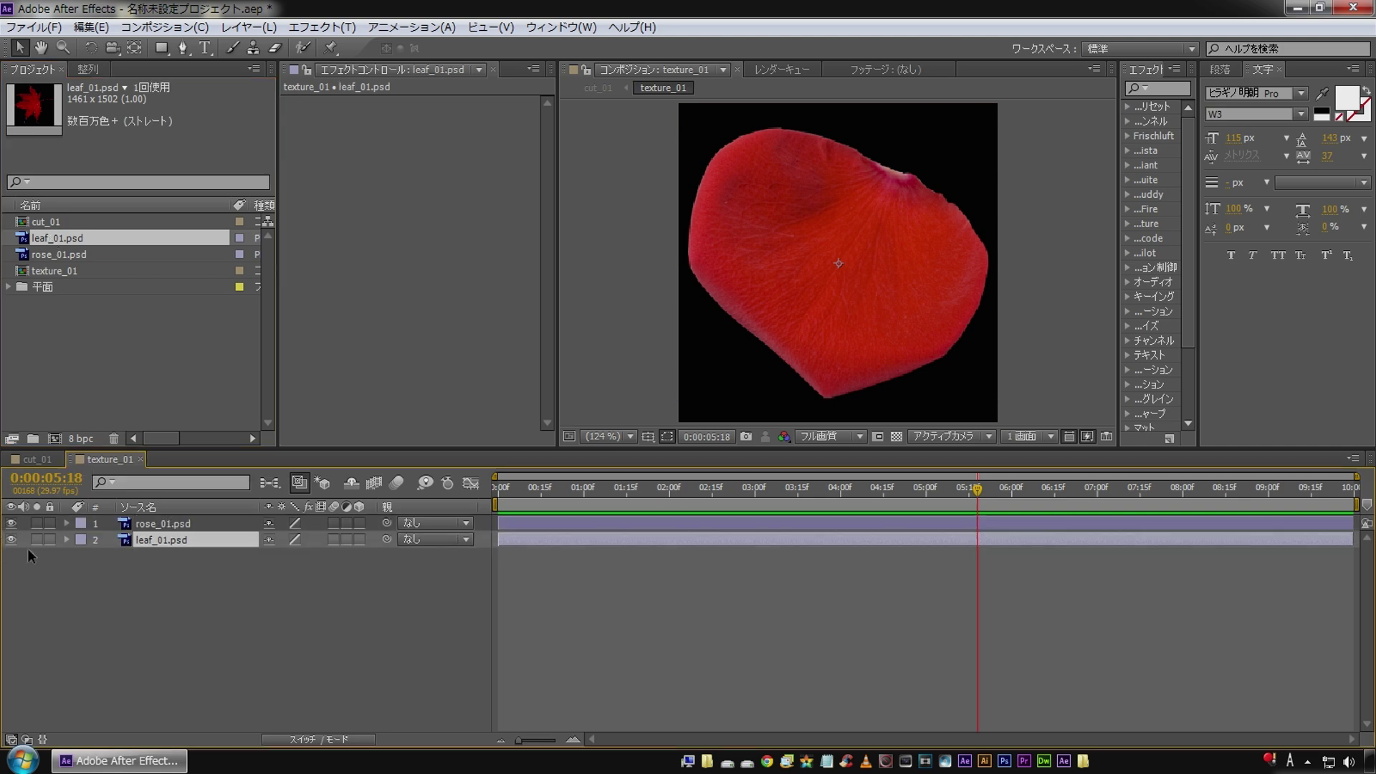
Hide the rose_01.psd layer and fit the leaf_01.psd layer to the composition height.
{"action": "left_click", "coordinate": [11, 523]}
{"action": "right_click", "coordinate": [165, 542]}
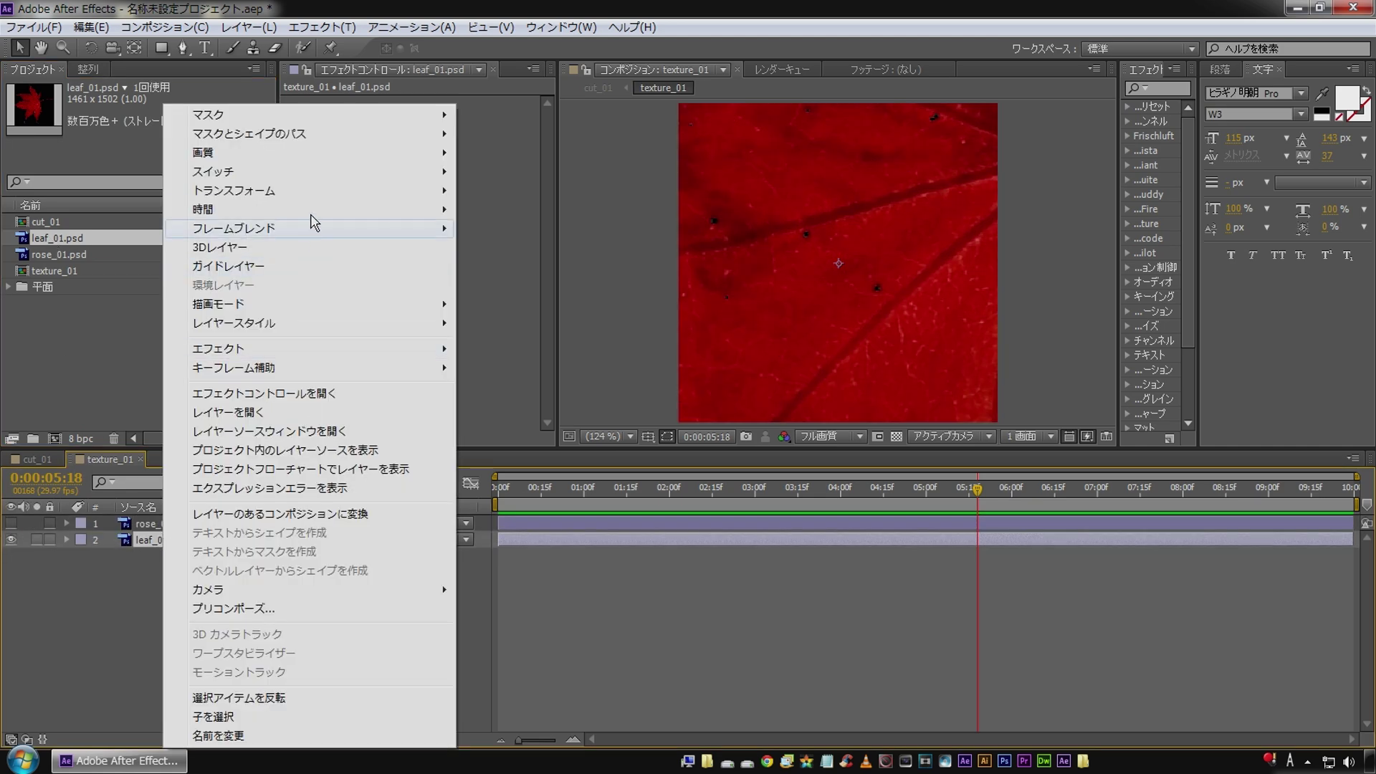
{"action": "mouse_move", "coordinate": [326, 193]}
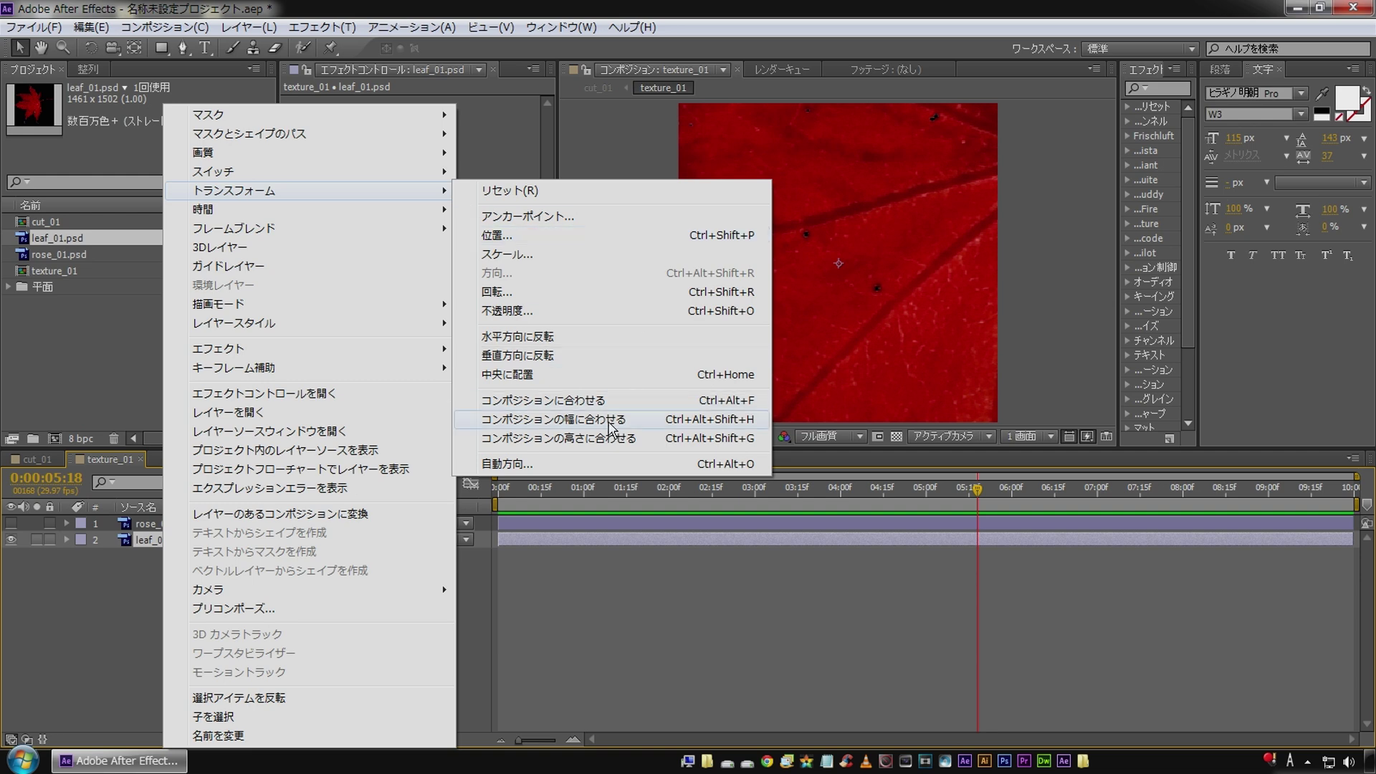
{"action": "left_click", "coordinate": [618, 438]}
Preview the falling maple leaves in the cut_01 composition from about 0:00:04:01 and from the start.
{"action": "left_click", "coordinate": [36, 459]}
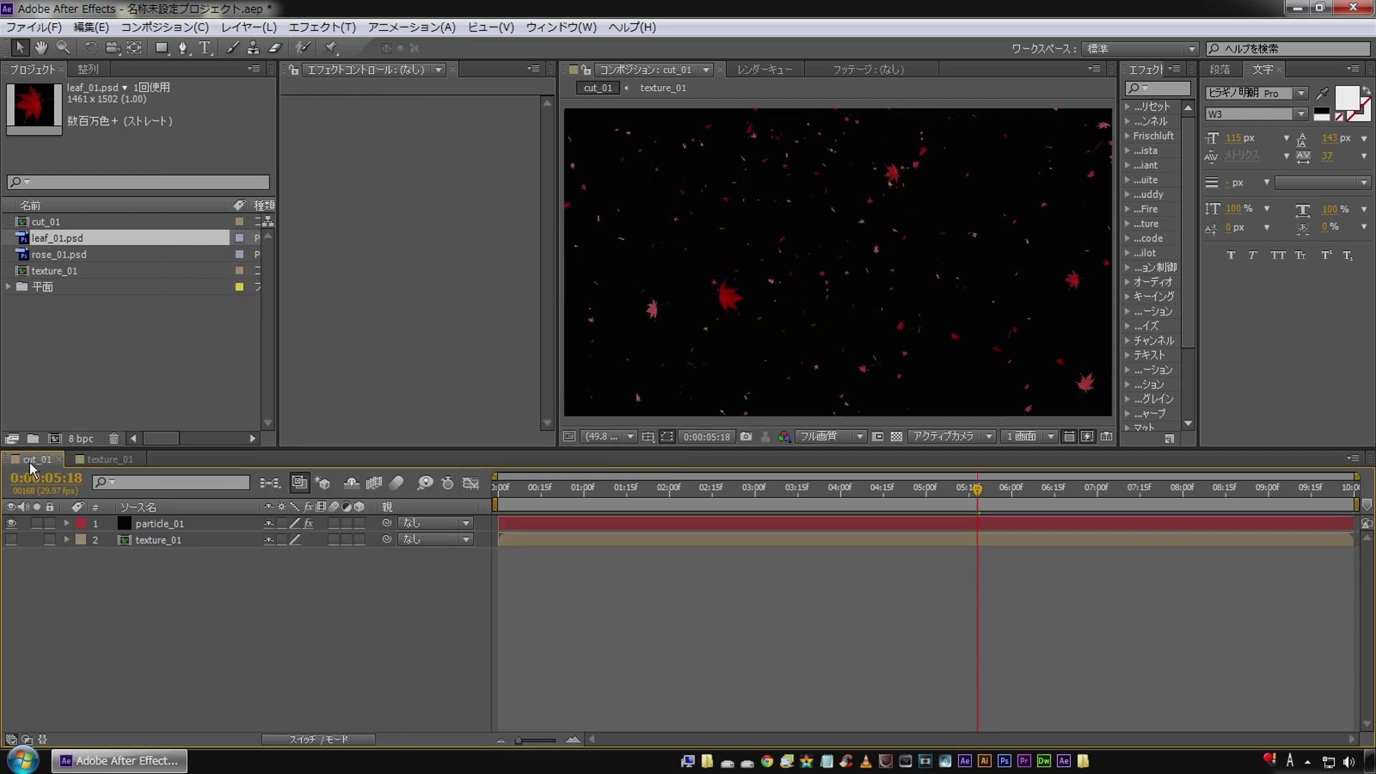
{"action": "left_click_drag", "start_coordinate": [638, 501], "coordinate": [845, 511]}
{"action": "key", "text": "space"}
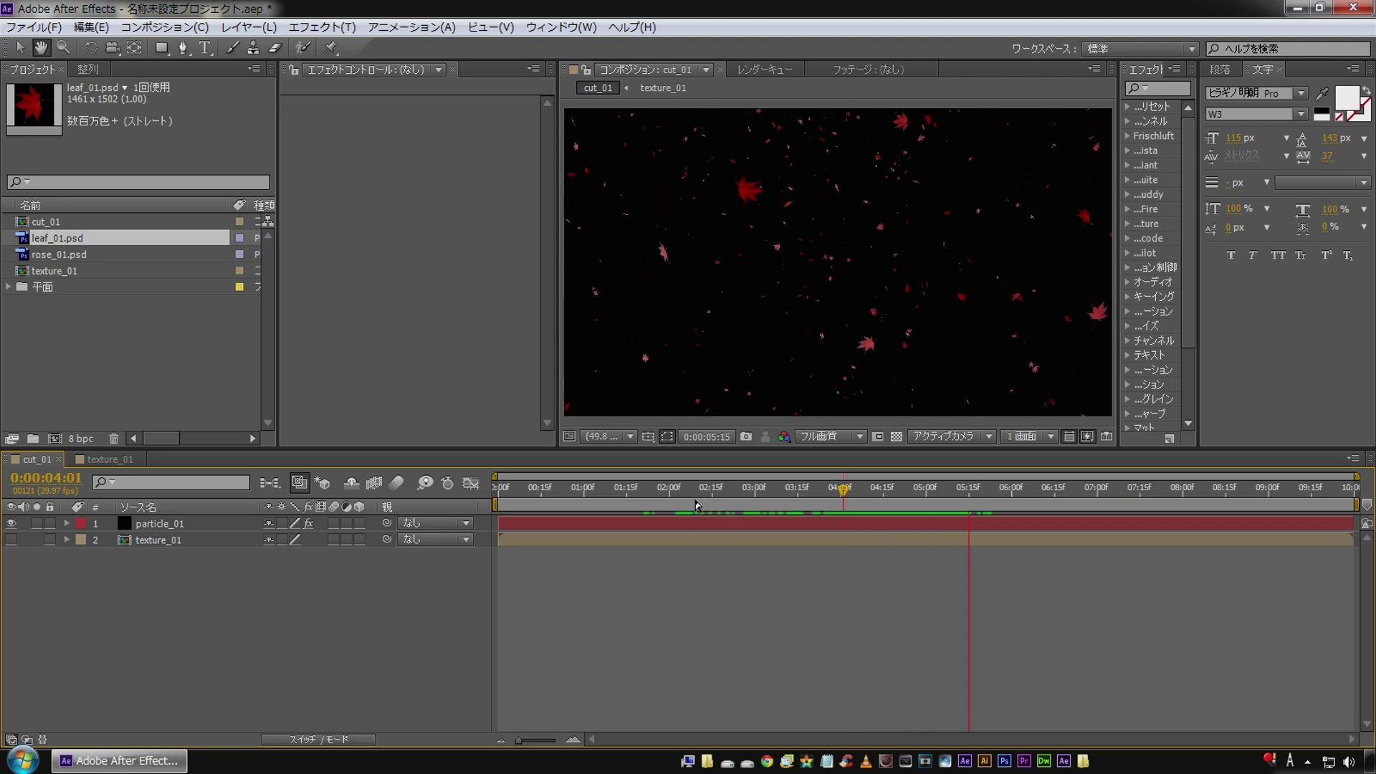
{"action": "key", "text": "Home"}
{"action": "key", "text": "space"}
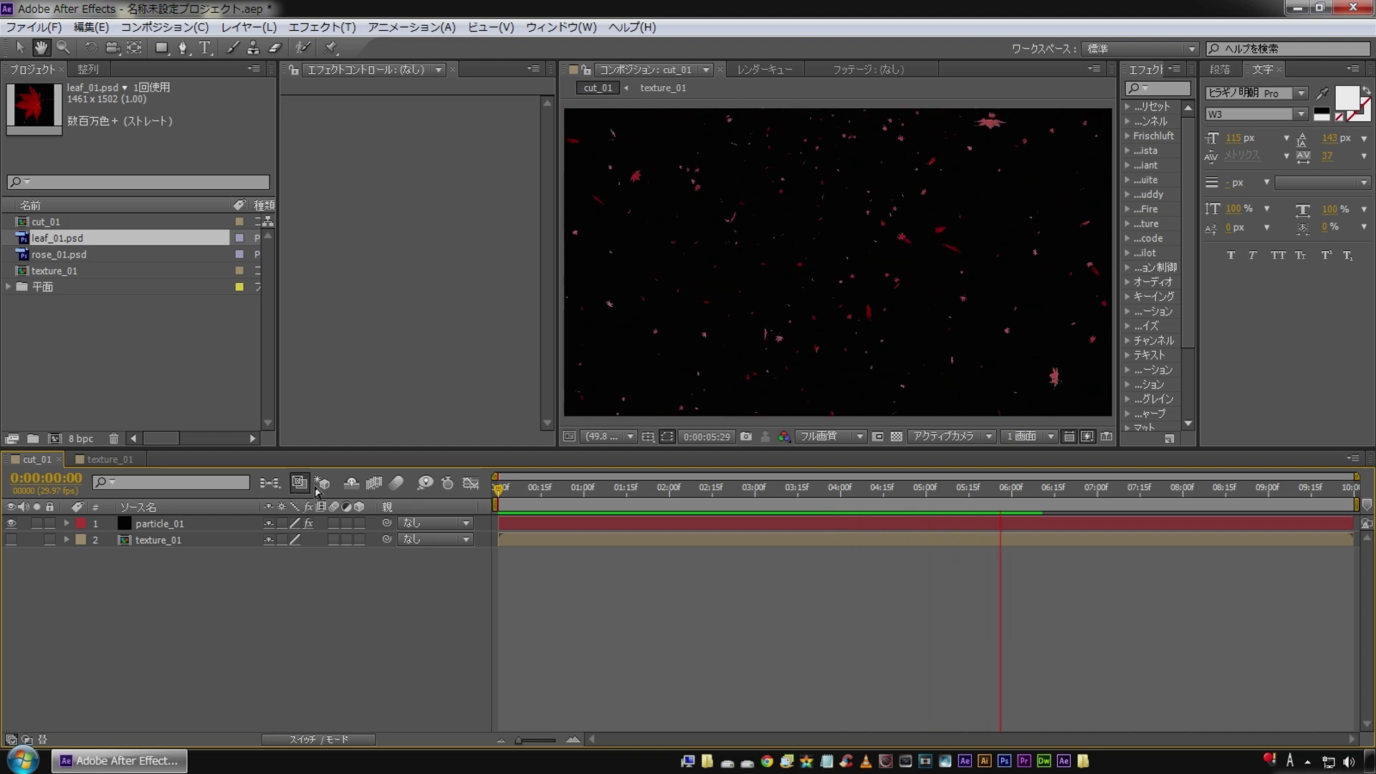
{"action": "double_click", "coordinate": [179, 350]}
{"action": "double_click", "coordinate": [618, 254]}
{"action": "left_click_drag", "start_coordinate": [52, 224], "coordinate": [93, 583]}
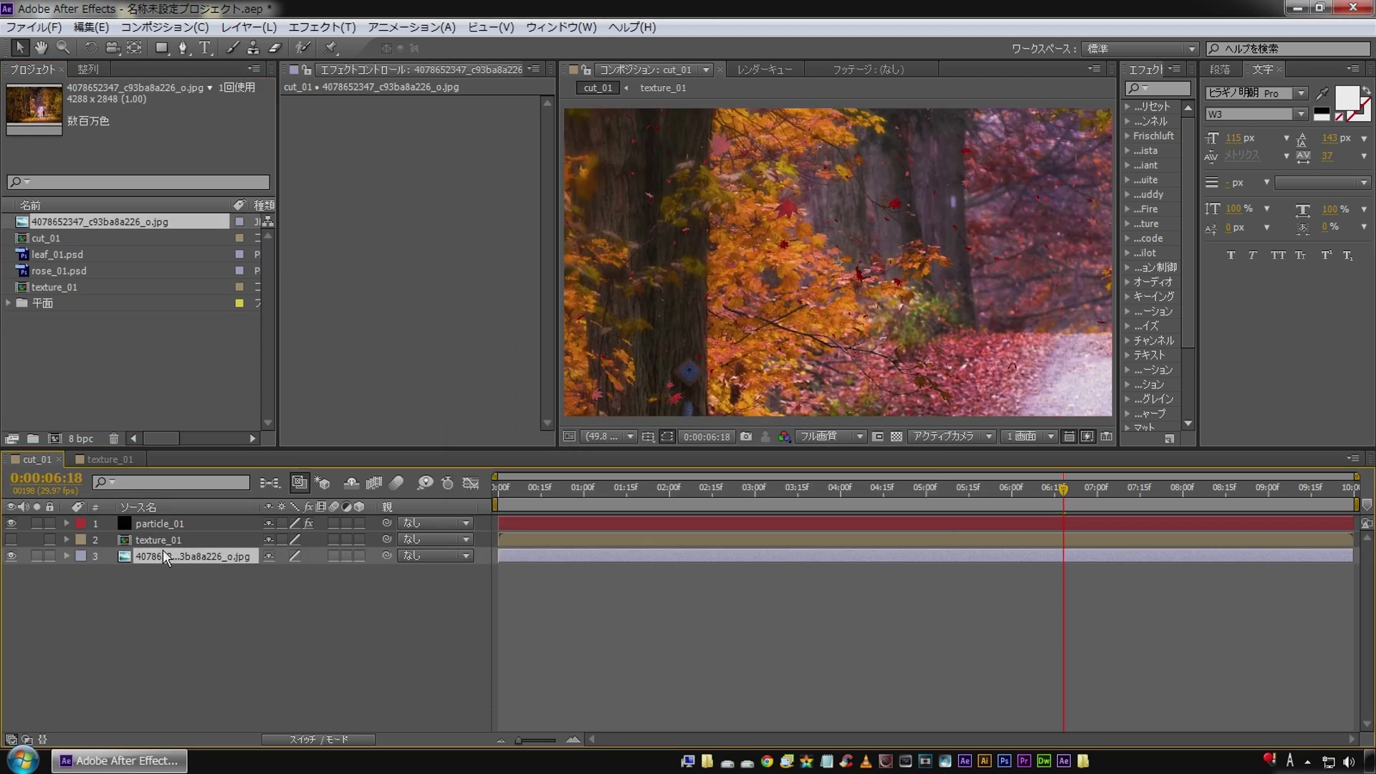
Fit the forest photo layer to the composition width and move it up to a Y position of 320.
{"action": "right_click", "coordinate": [163, 556]}
{"action": "mouse_move", "coordinate": [358, 190]}
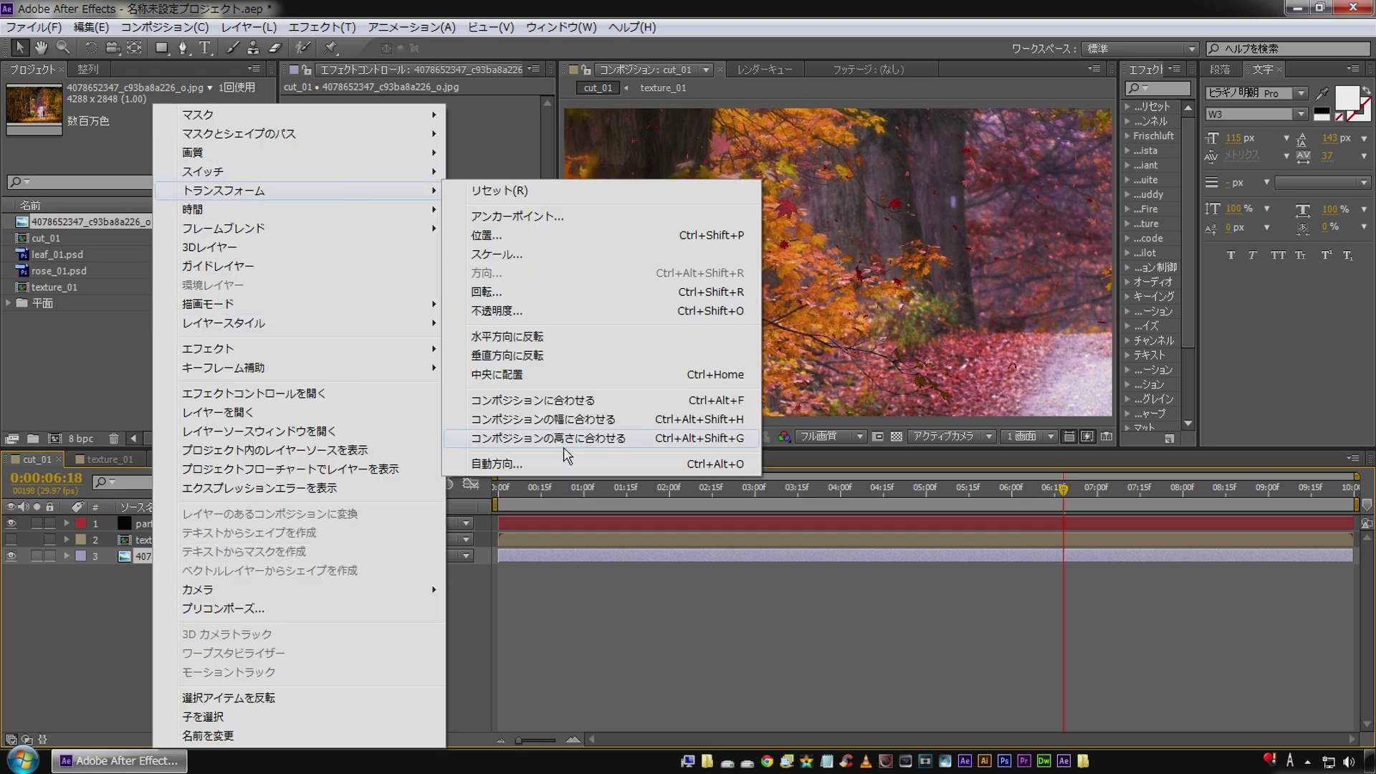
{"action": "left_click", "coordinate": [604, 419]}
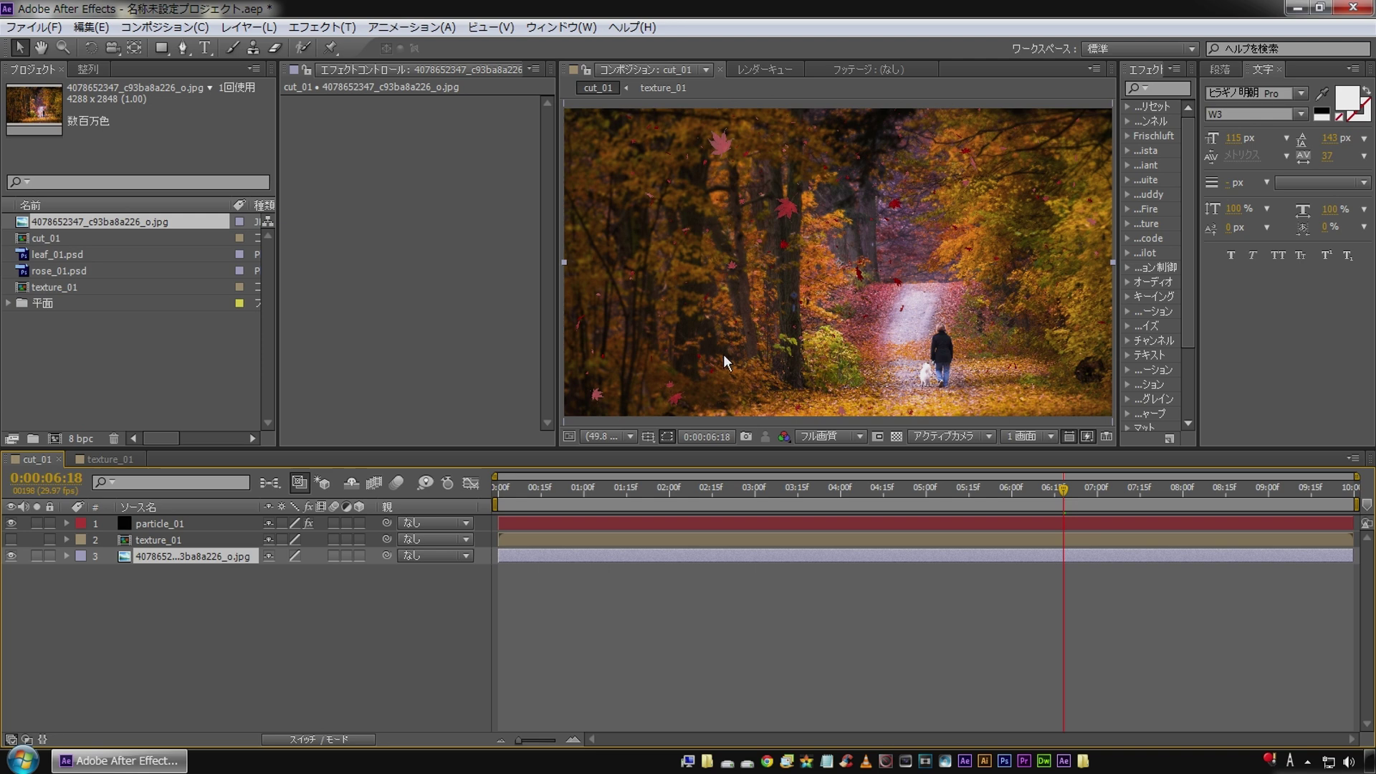
{"action": "key", "text": "shift+Up"}
{"action": "key", "text": "shift+Up"}
{"action": "key", "text": "shift+Up"}
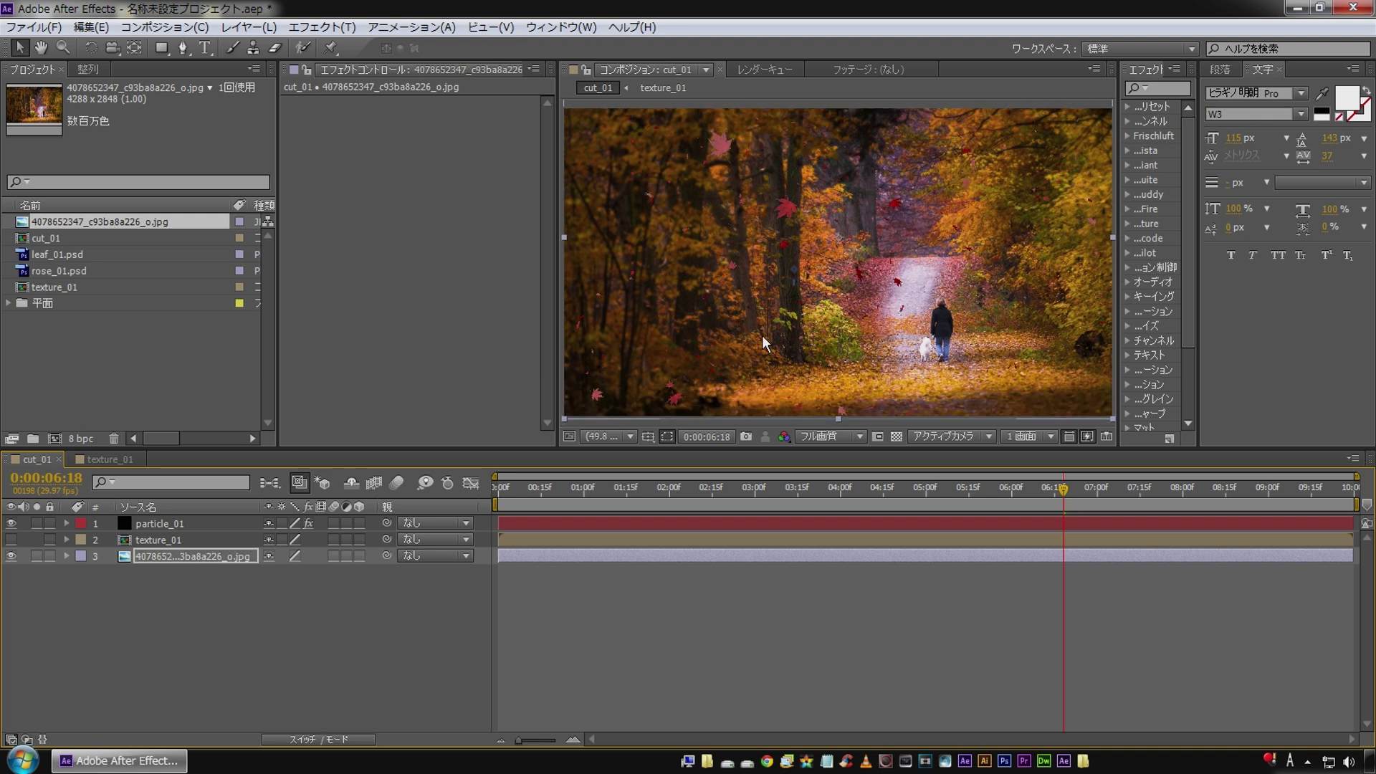
{"action": "key", "text": "shift+Down"}
{"action": "key", "text": "shift+Down"}
{"action": "key", "text": "shift+Down"}
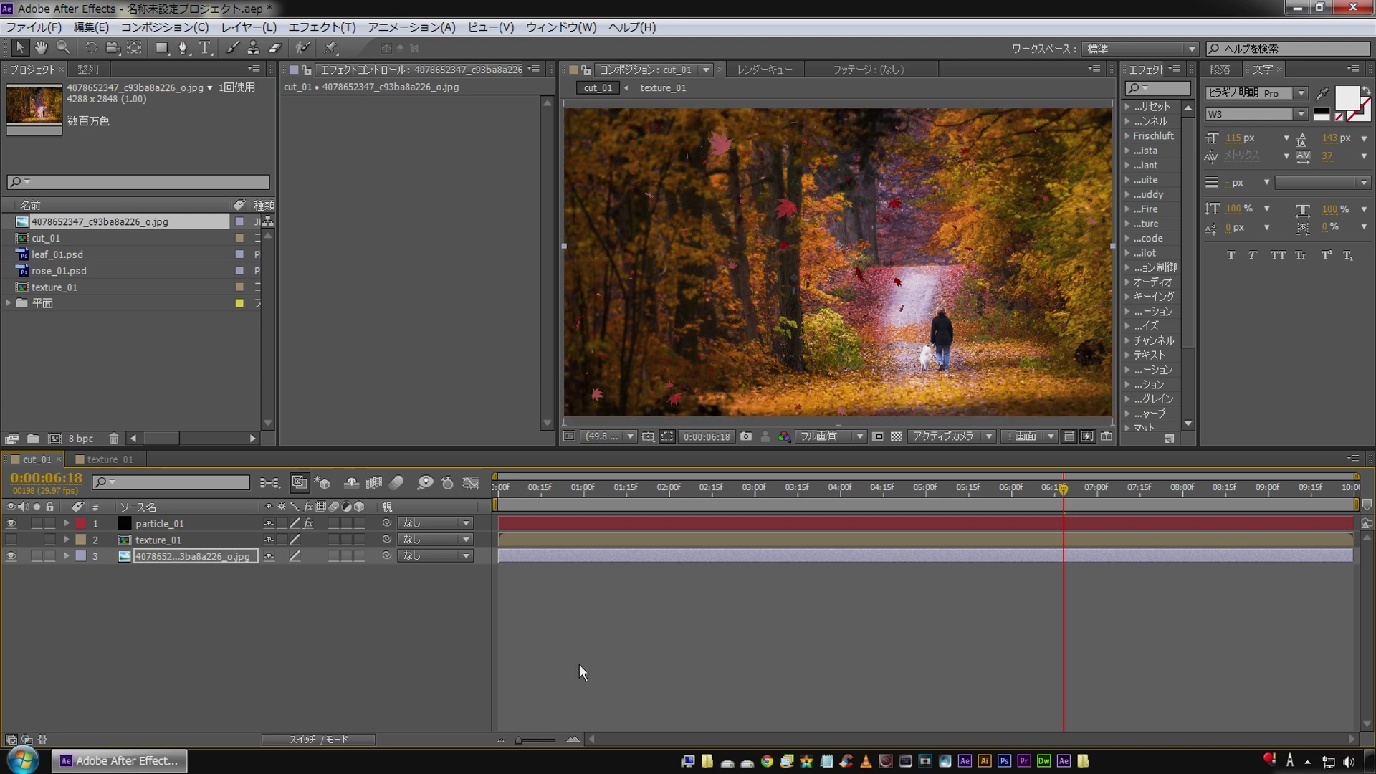
Preview the leaves over the forest photo from the start and from 0:00:03:28, and return to the first frame.
{"action": "left_click", "coordinate": [400, 592]}
{"action": "key", "text": "Home"}
{"action": "key", "text": "space"}
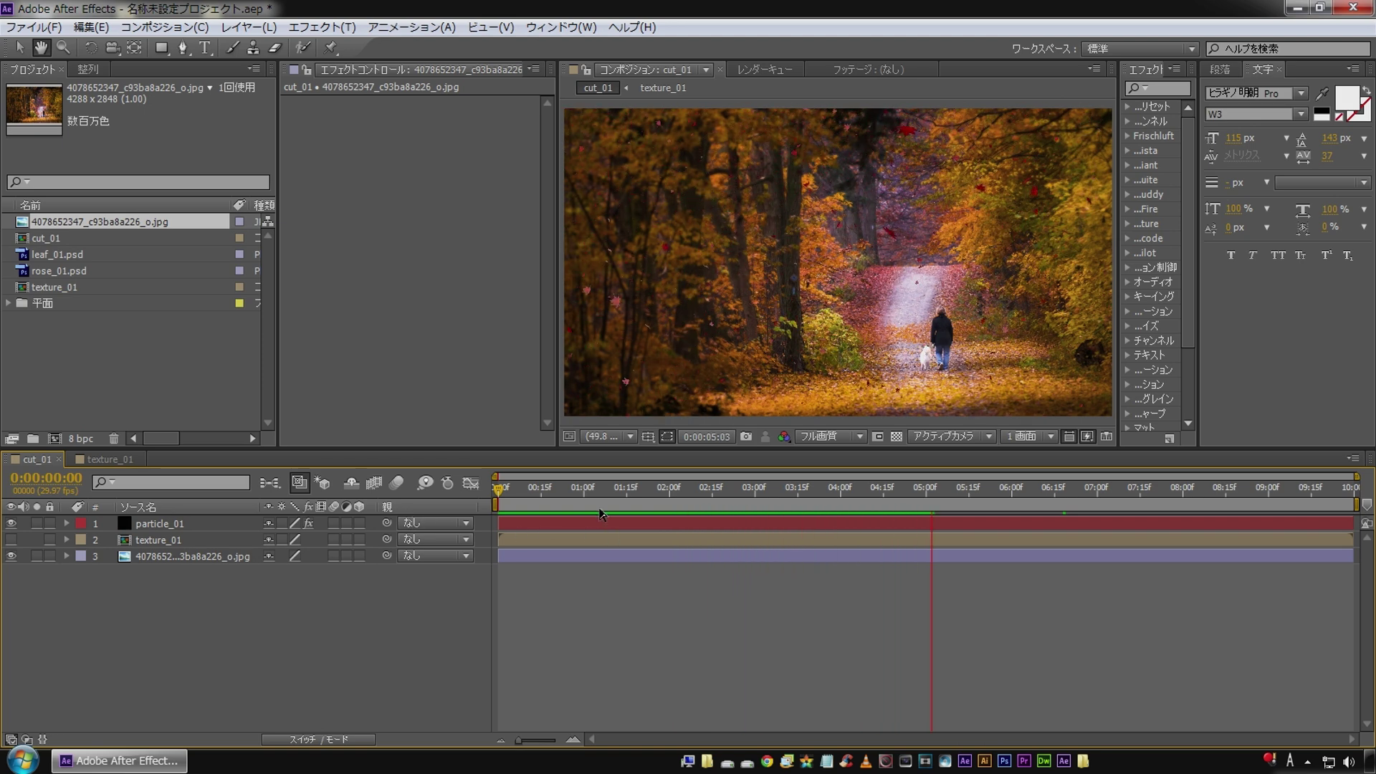
{"action": "left_click_drag", "start_coordinate": [596, 496], "coordinate": [836, 488]}
{"action": "key", "text": "space"}
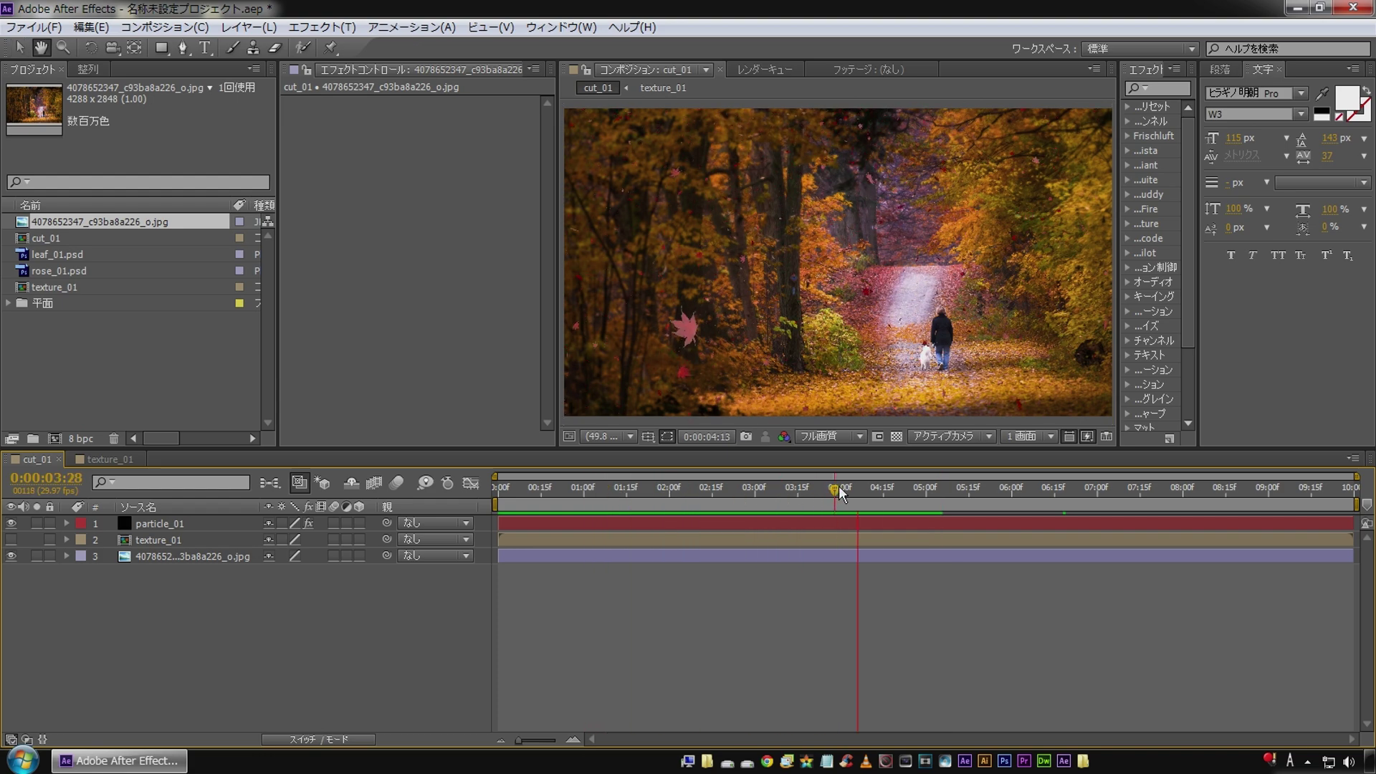
{"action": "left_click", "coordinate": [526, 492]}
{"action": "left_click_drag", "start_coordinate": [526, 493], "coordinate": [402, 507]}
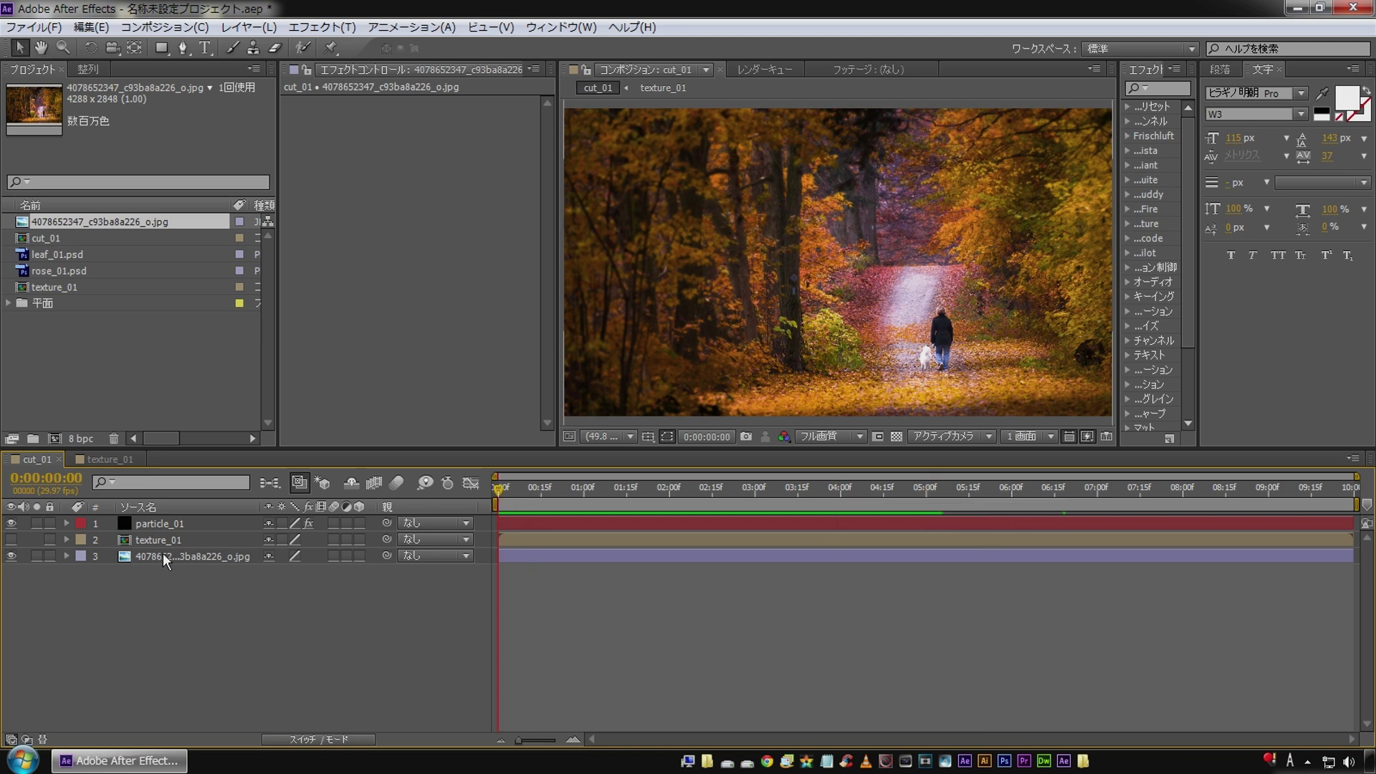
Slide the particle_01 layer earlier so leaves already fall at the first frame, extend it to the composition's end, and preview.
{"action": "left_click", "coordinate": [157, 523]}
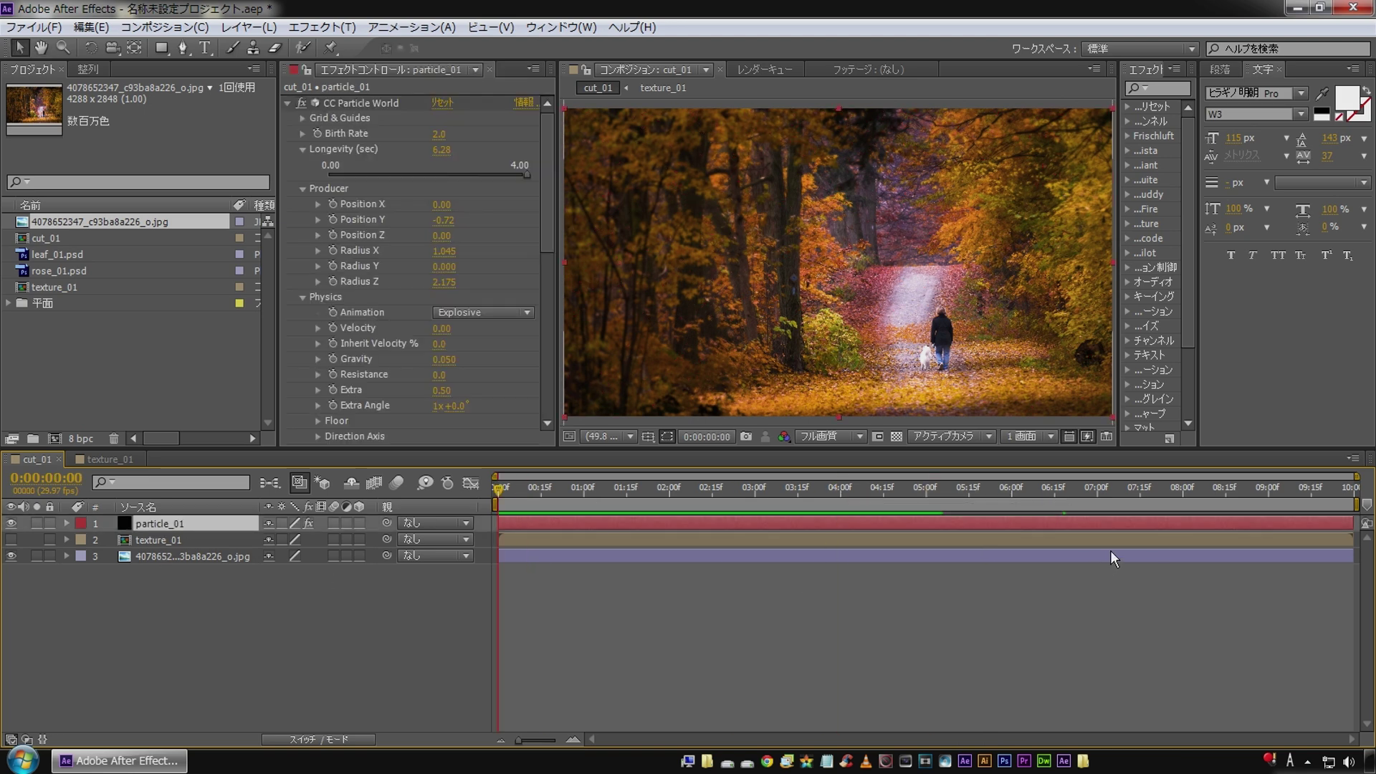
{"action": "left_click_drag", "start_coordinate": [1191, 518], "coordinate": [881, 509]}
{"action": "left_click_drag", "start_coordinate": [1041, 525], "coordinate": [1357, 524]}
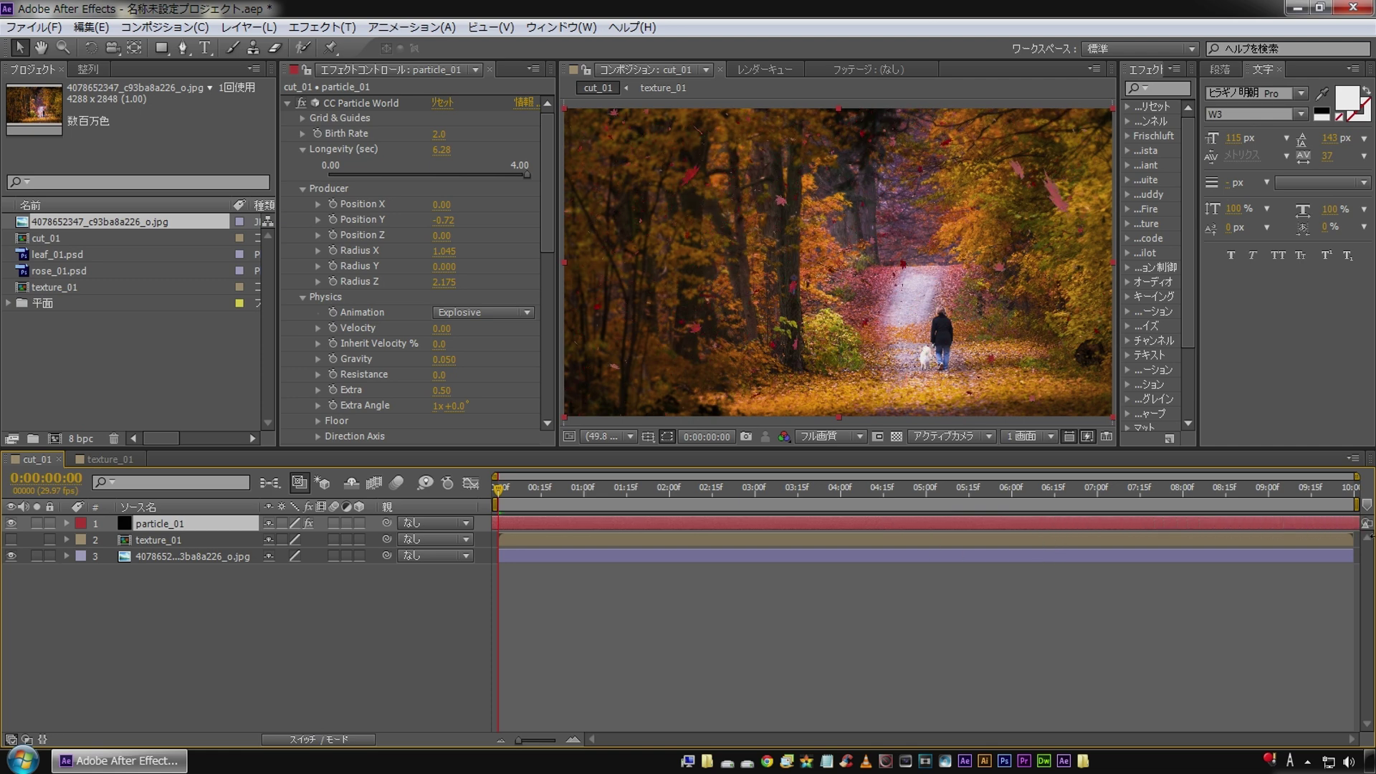
{"action": "key", "text": "space"}
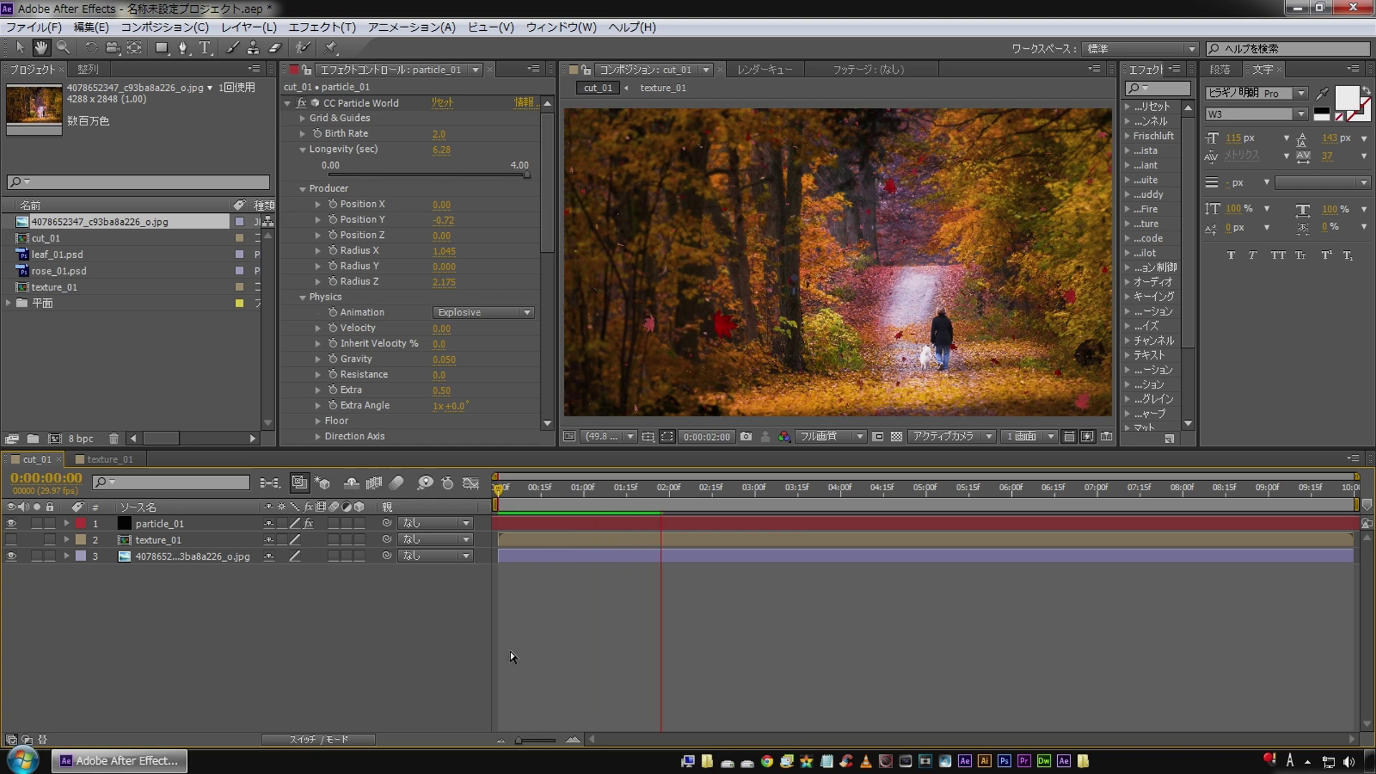
{"action": "key", "text": "space"}
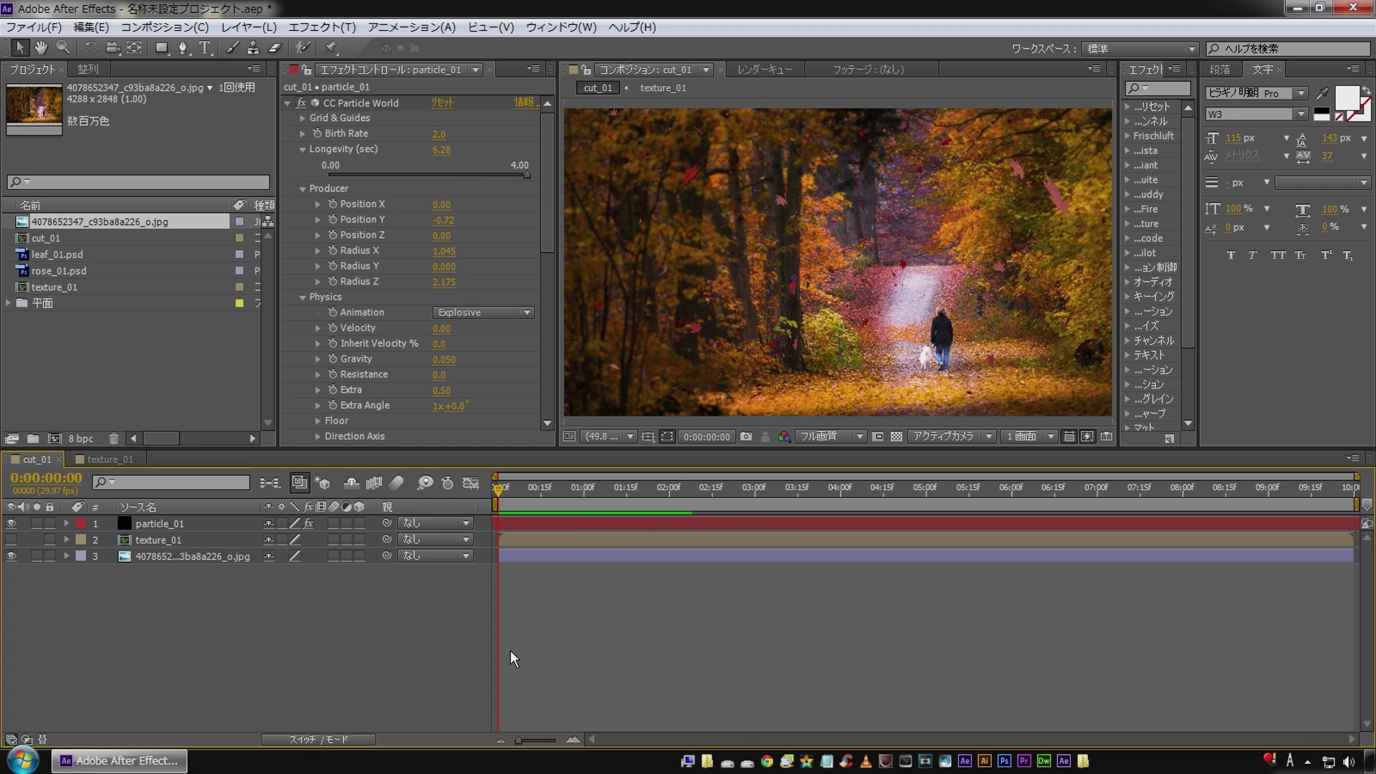
Make the forest photo a 3D layer and set its Z position to 1000.
{"action": "left_click", "coordinate": [164, 560]}
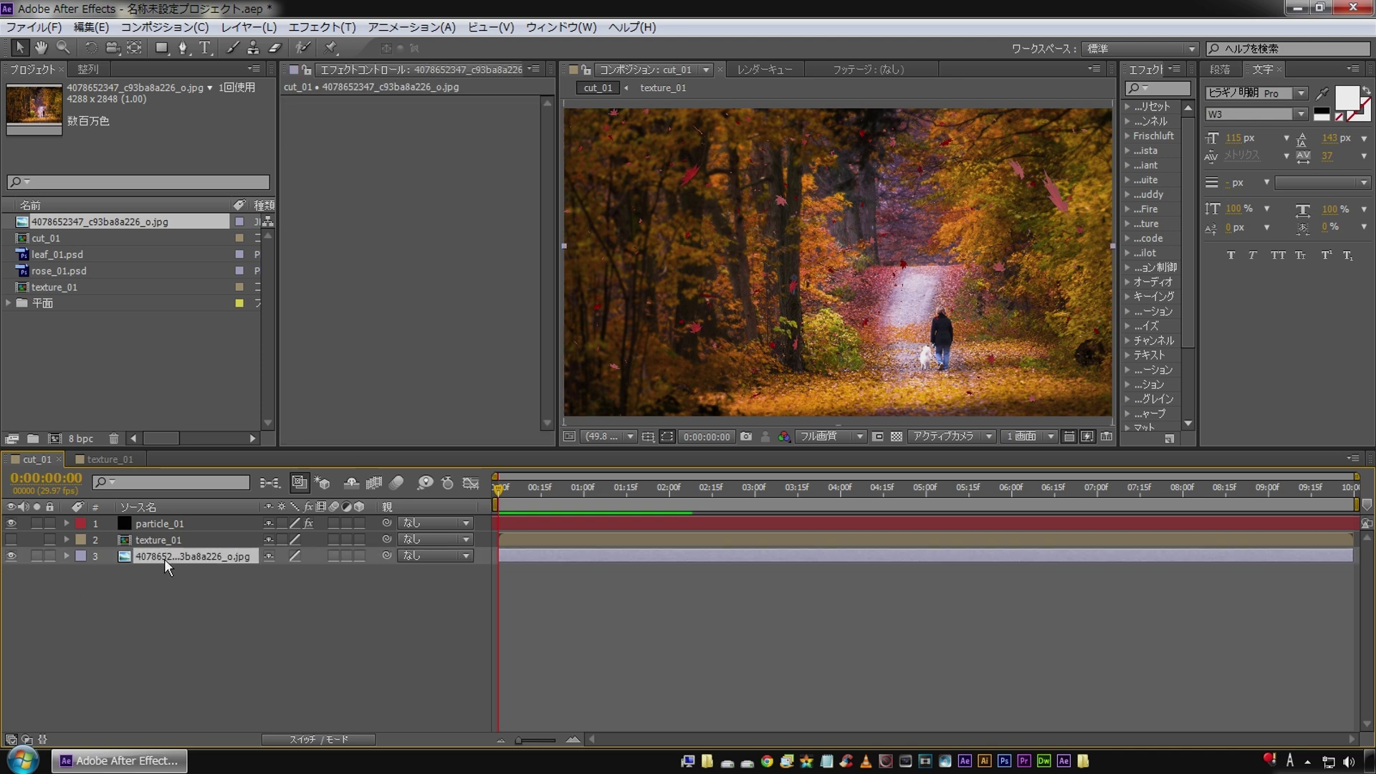
{"action": "left_click", "coordinate": [360, 559]}
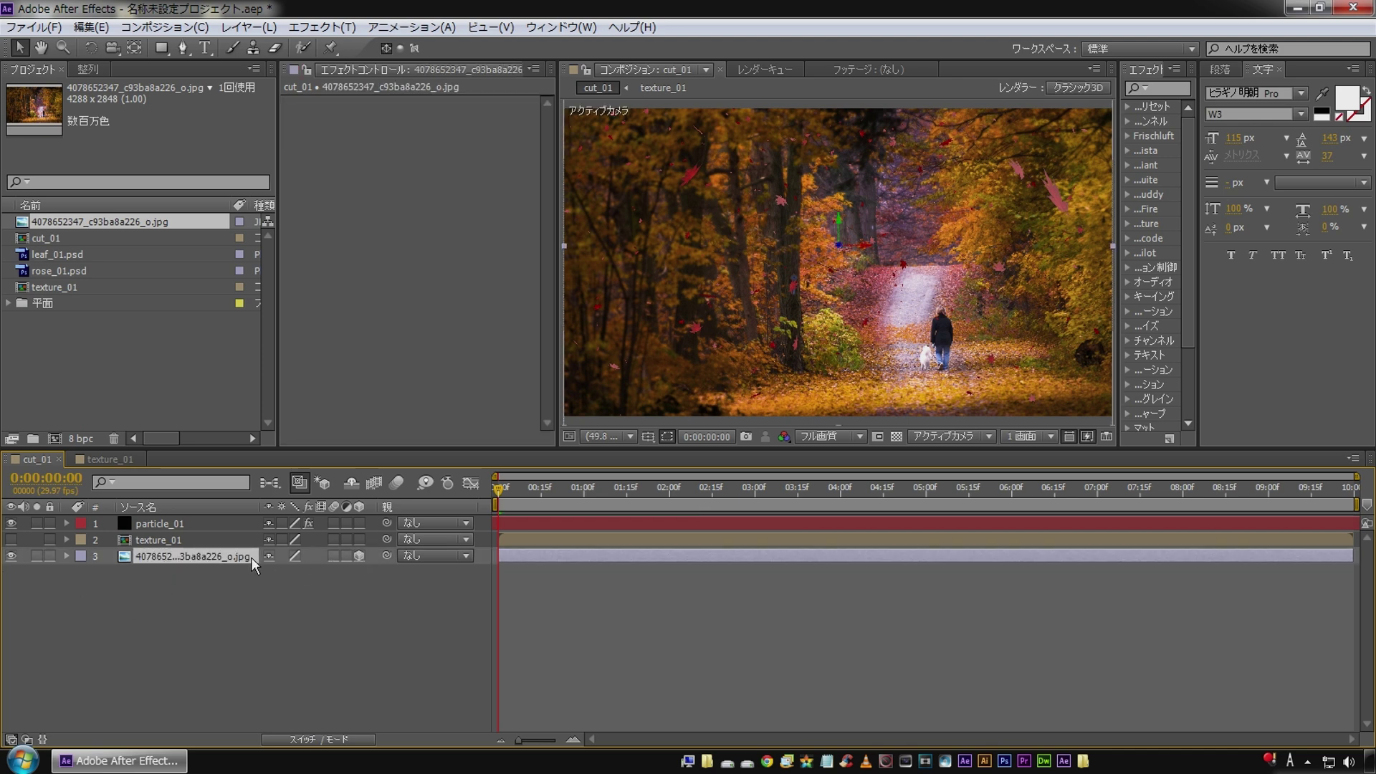
{"action": "key", "text": "p"}
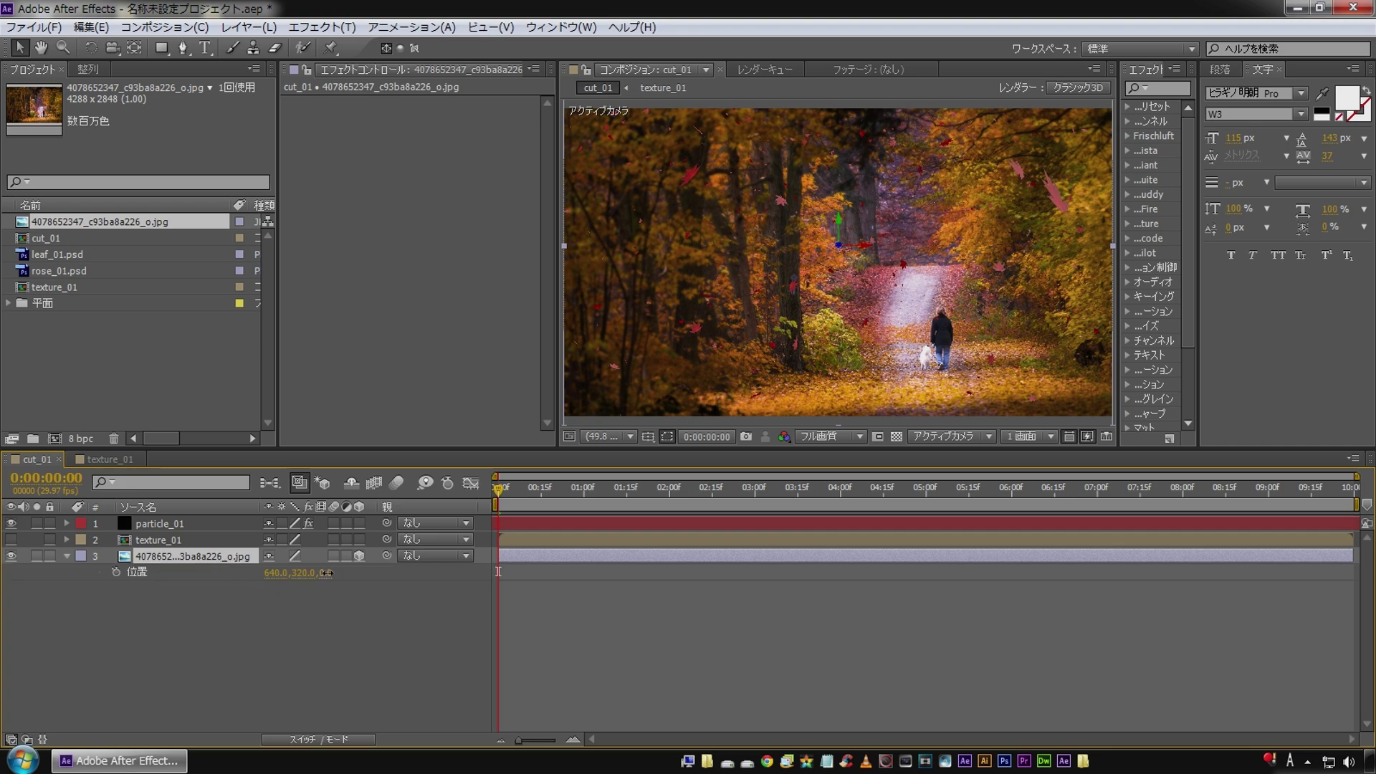
{"action": "type", "text": "1000"}
{"action": "key", "text": "Return"}
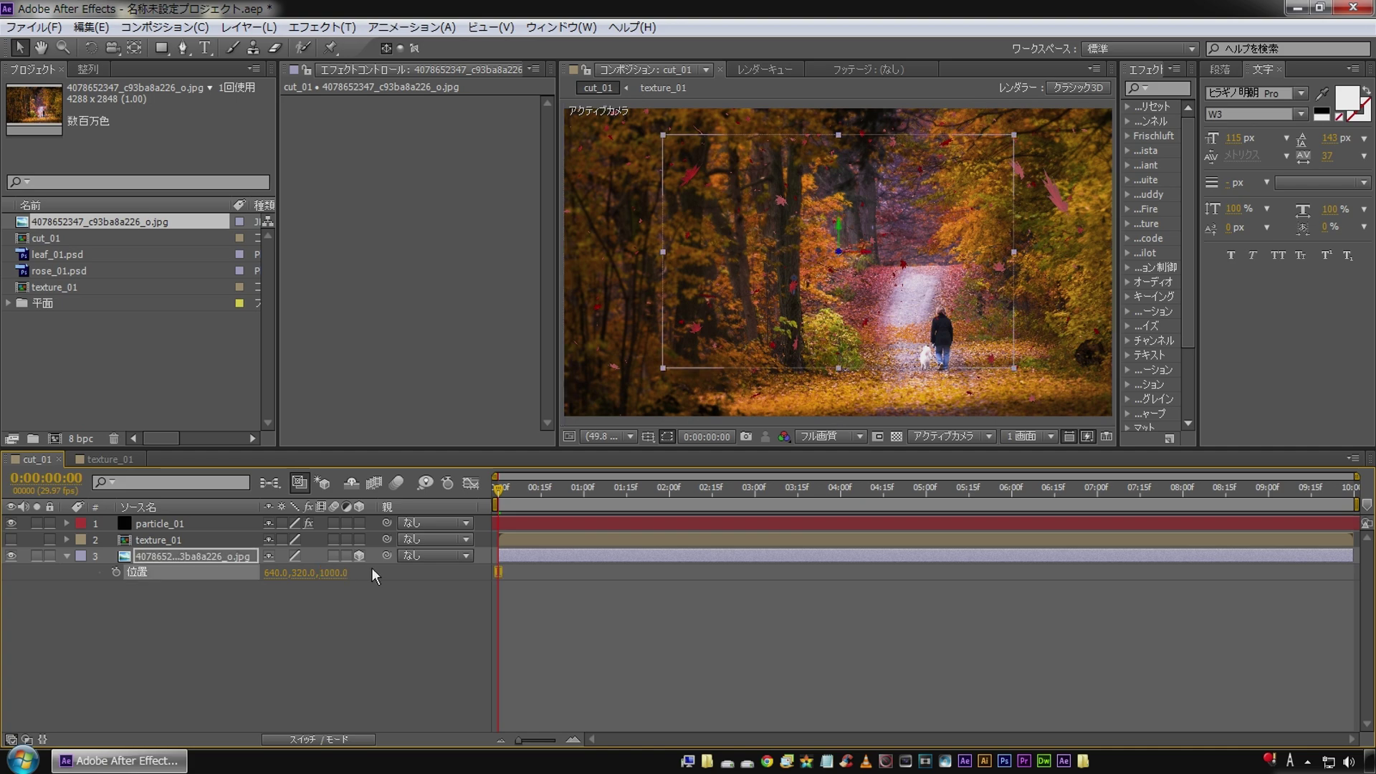
Scale the forest photo layer to 47.9% so it fills the frame.
{"action": "key", "text": "s"}
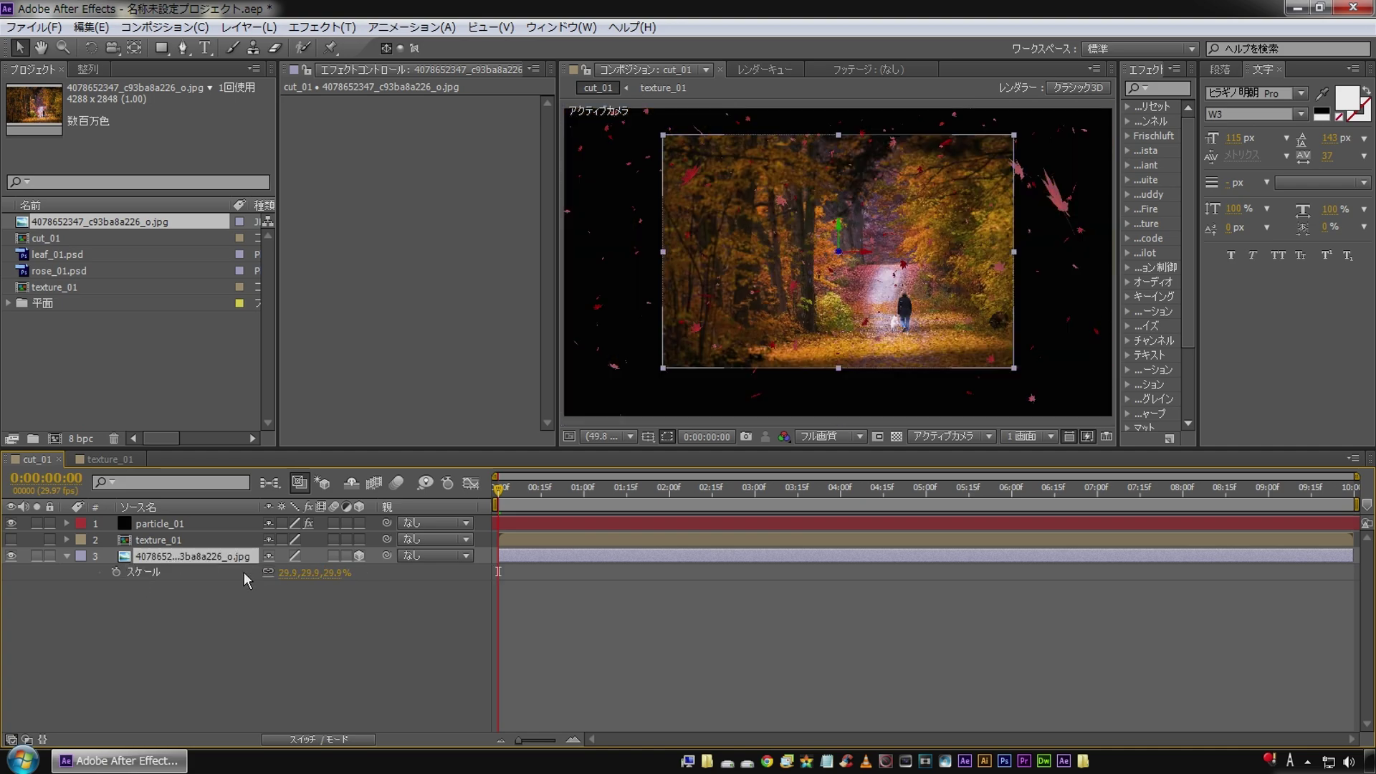
{"action": "left_click_drag", "start_coordinate": [285, 574], "coordinate": [297, 573]}
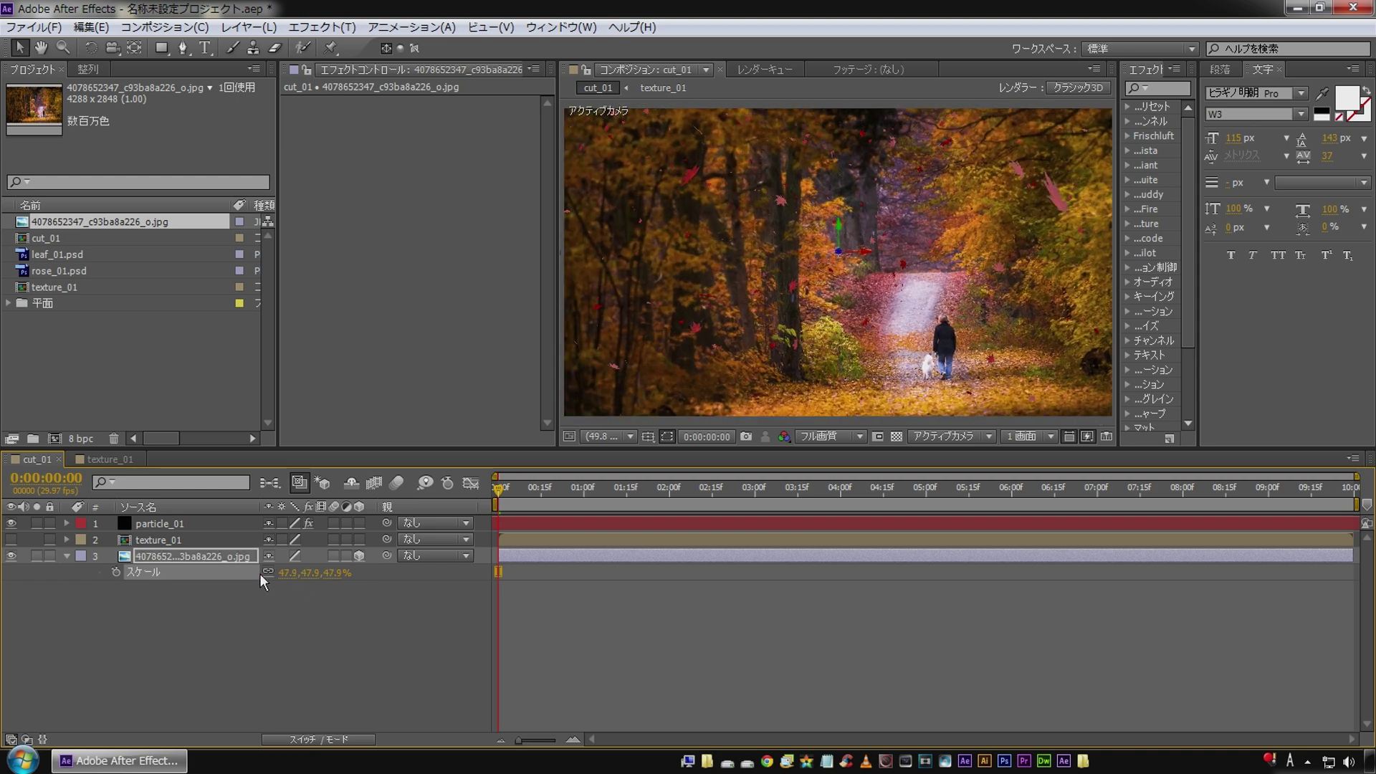
Nudge the forest photo layer upward so the walking figure sits slightly higher in the frame.
{"action": "left_click", "coordinate": [164, 557]}
{"action": "key", "text": "shift+Up"}
{"action": "key", "text": "shift+Up"}
{"action": "key", "text": "shift+Up"}
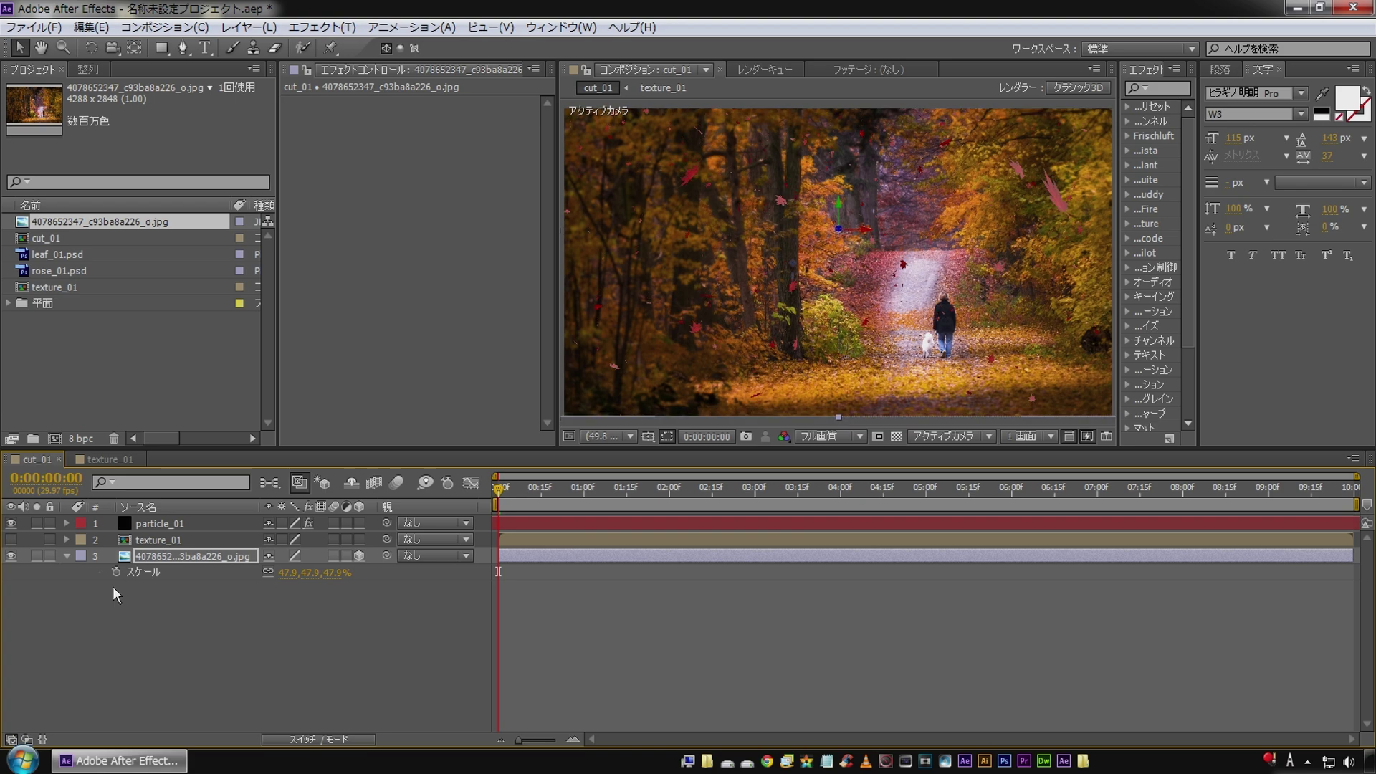
{"action": "key", "text": "shift+Down"}
Add a camera with its default settings and a null object to the cut_01 composition.
{"action": "right_click", "coordinate": [83, 630]}
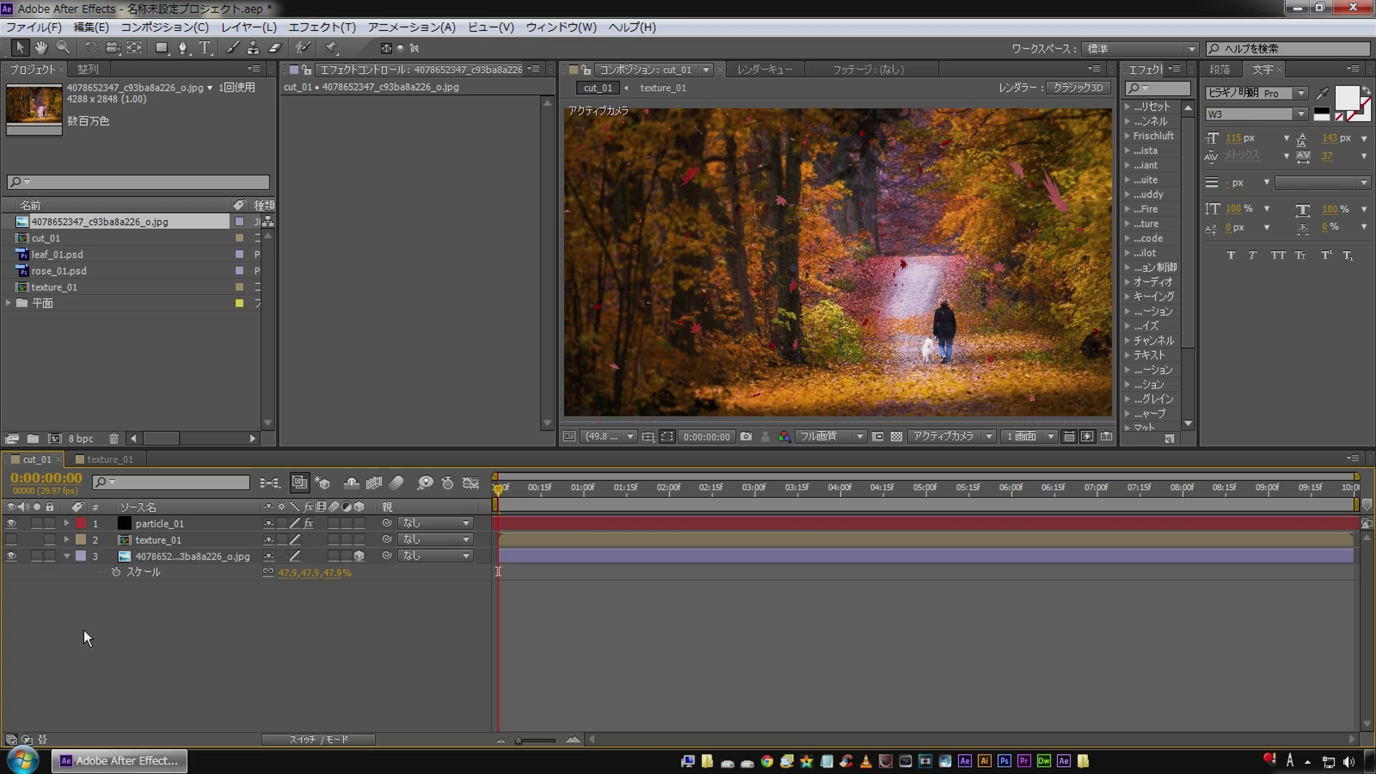
{"action": "mouse_move", "coordinate": [280, 455]}
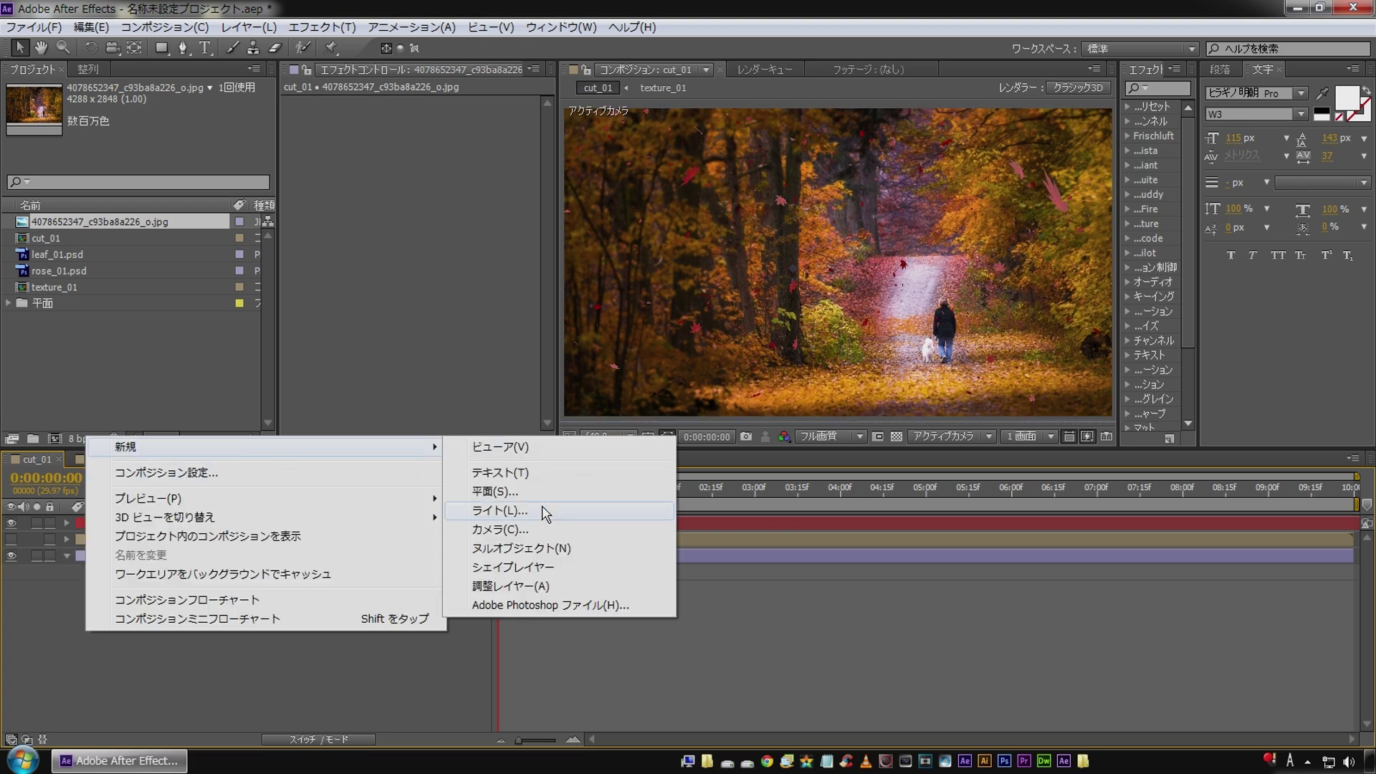
{"action": "left_click", "coordinate": [506, 529]}
{"action": "left_click", "coordinate": [843, 570]}
{"action": "right_click", "coordinate": [237, 631]}
{"action": "mouse_move", "coordinate": [330, 452]}
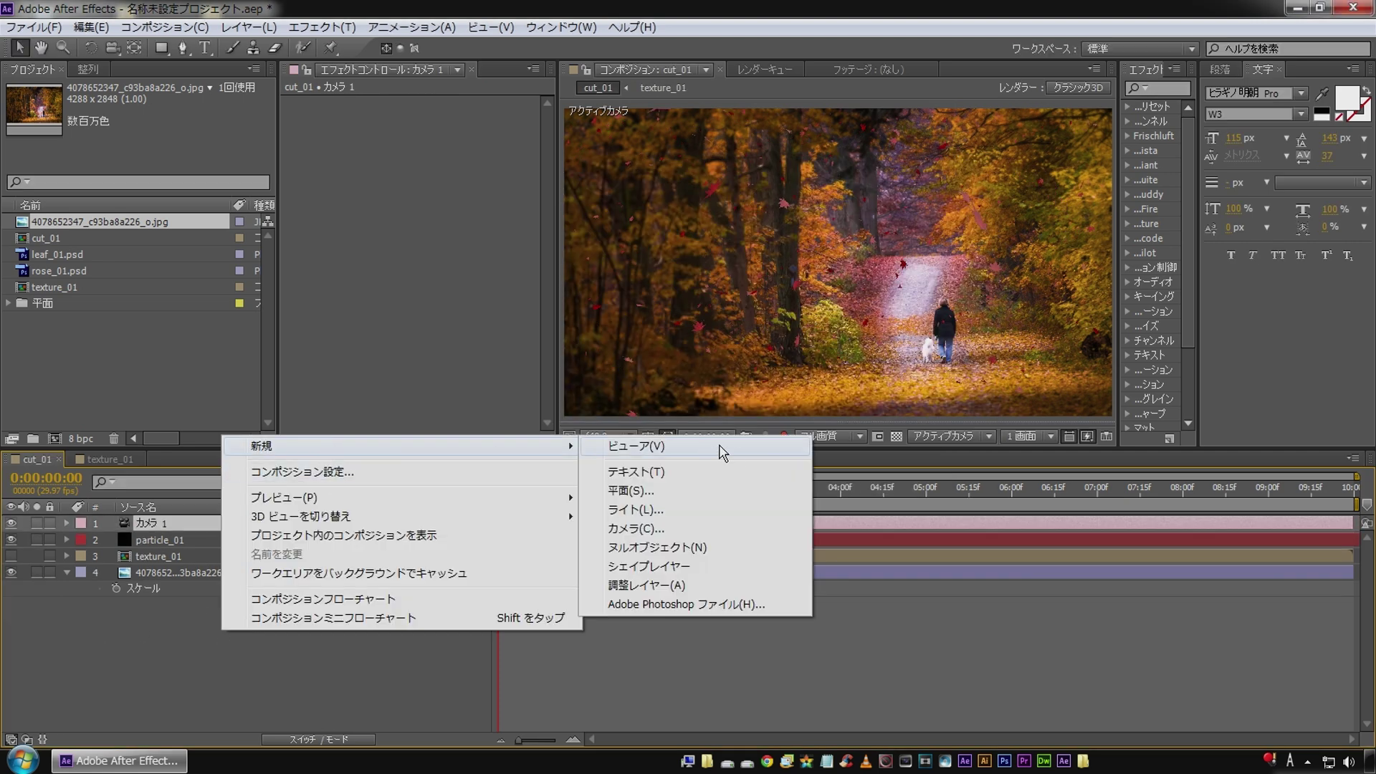
{"action": "left_click", "coordinate": [647, 552]}
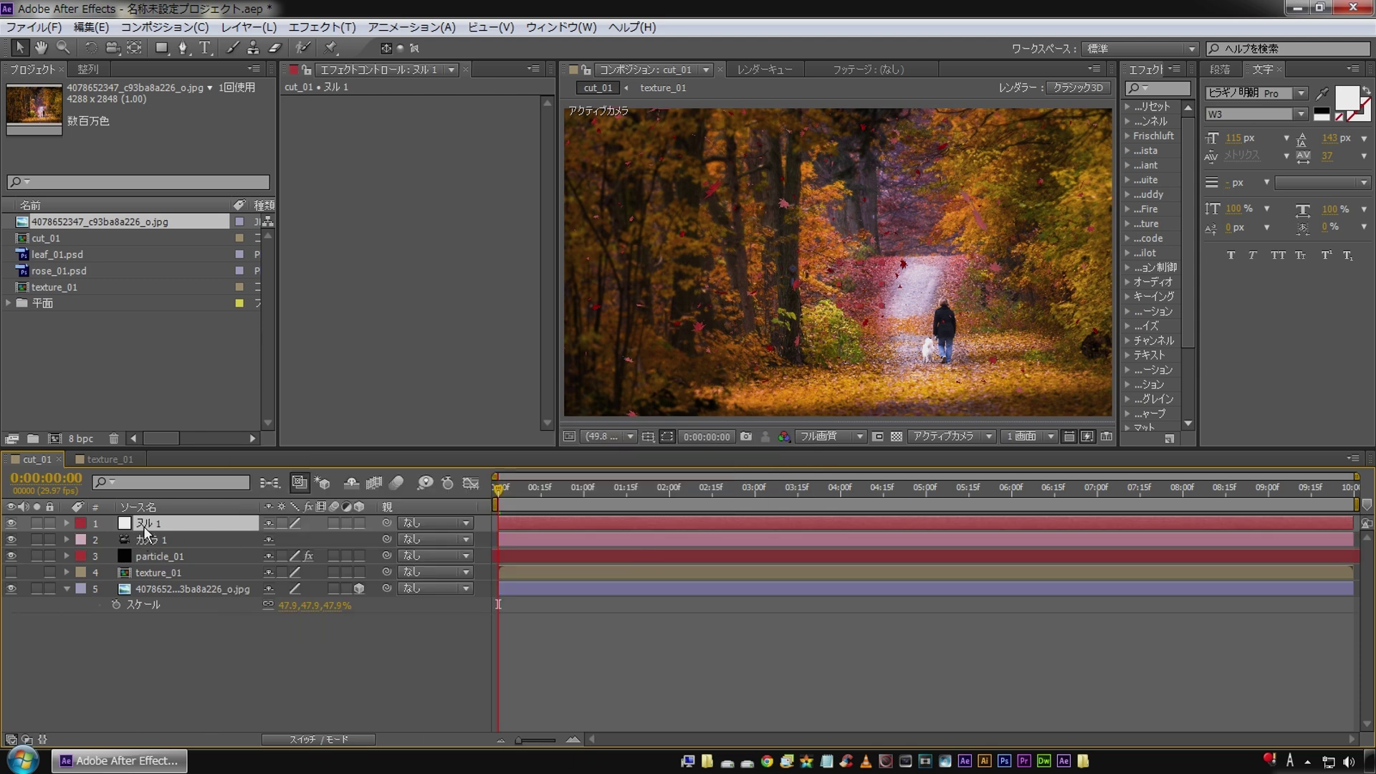
Rename the null object to camcon and make it the camera's 3D parent.
{"action": "key", "text": "Return"}
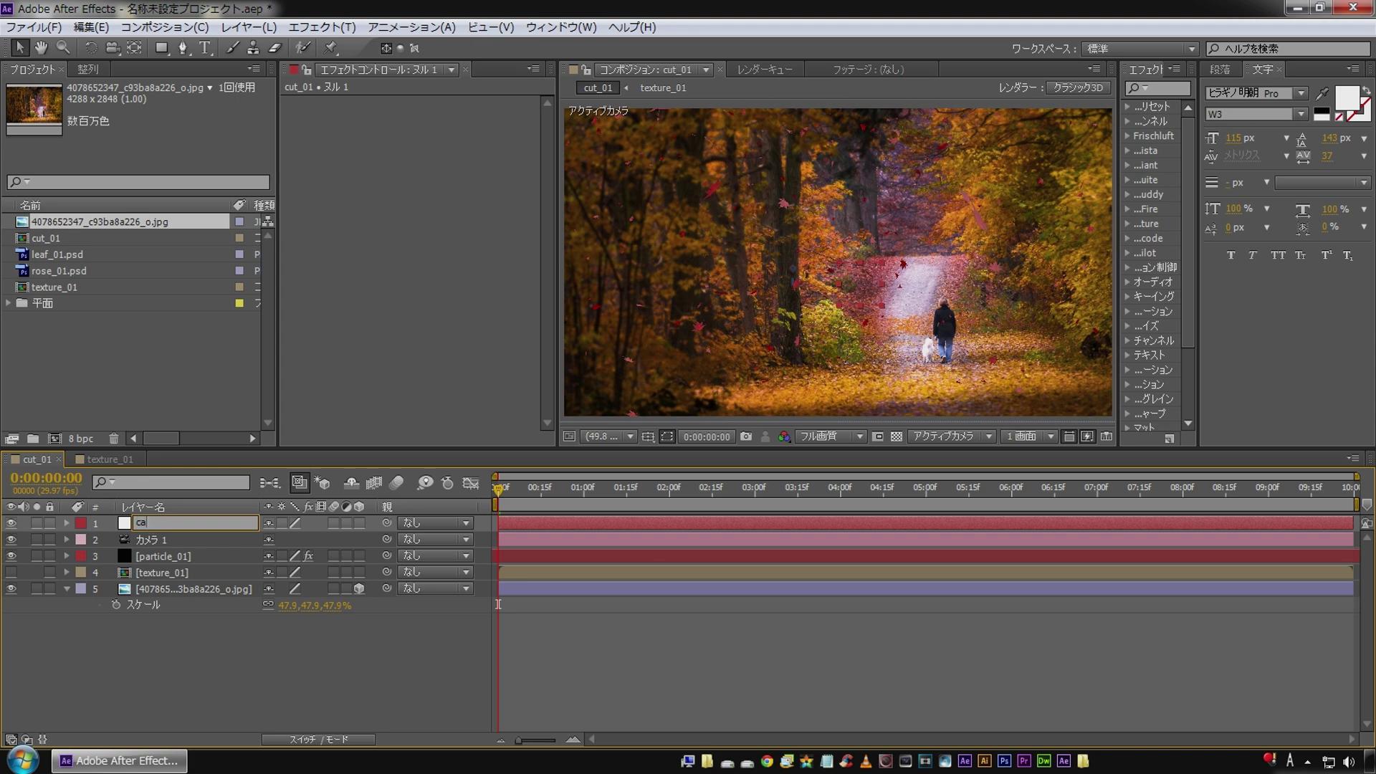
{"action": "type", "text": "camcon"}
{"action": "key", "text": "Return"}
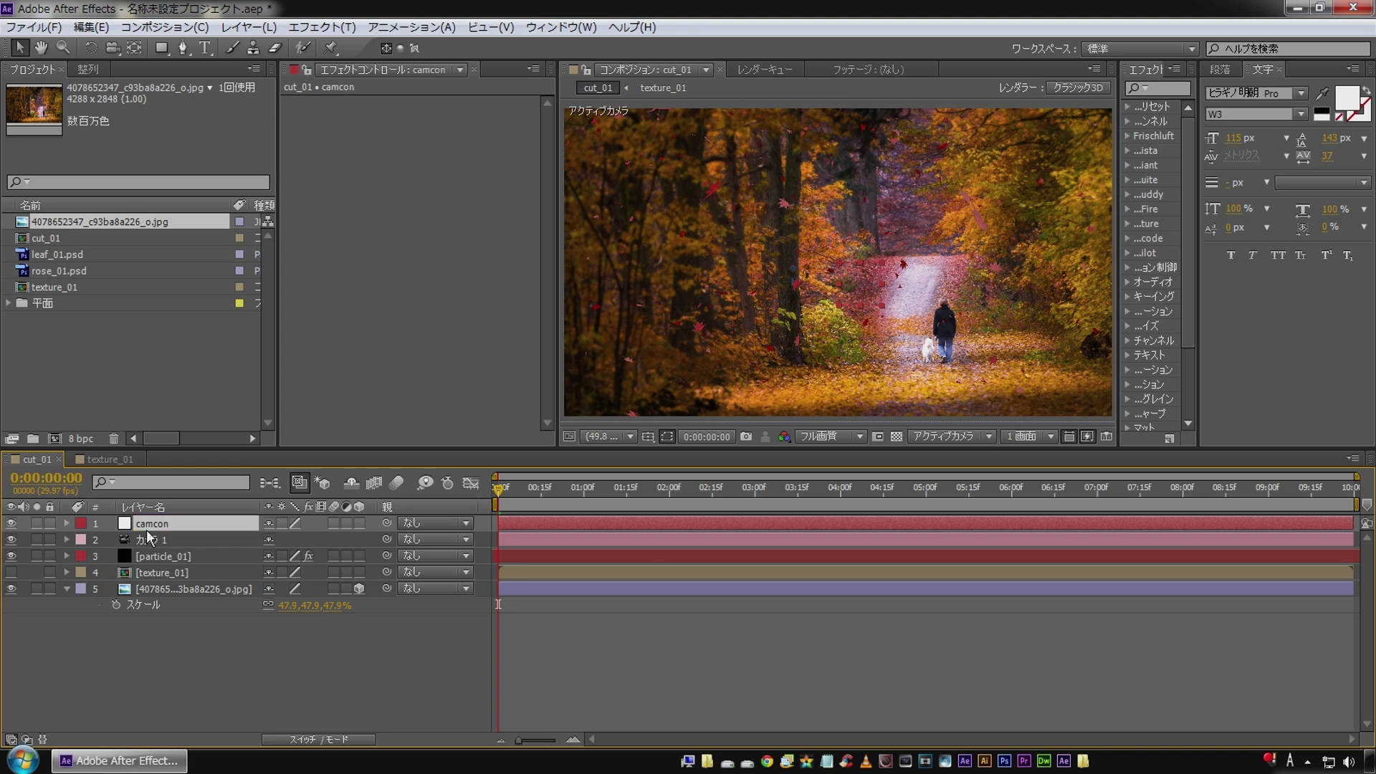
{"action": "left_click", "coordinate": [359, 523]}
{"action": "left_click_drag", "start_coordinate": [391, 539], "coordinate": [168, 528]}
Set the camcon null's Y rotation to -4.0° and keyframe it at the first frame.
{"action": "key", "text": "r"}
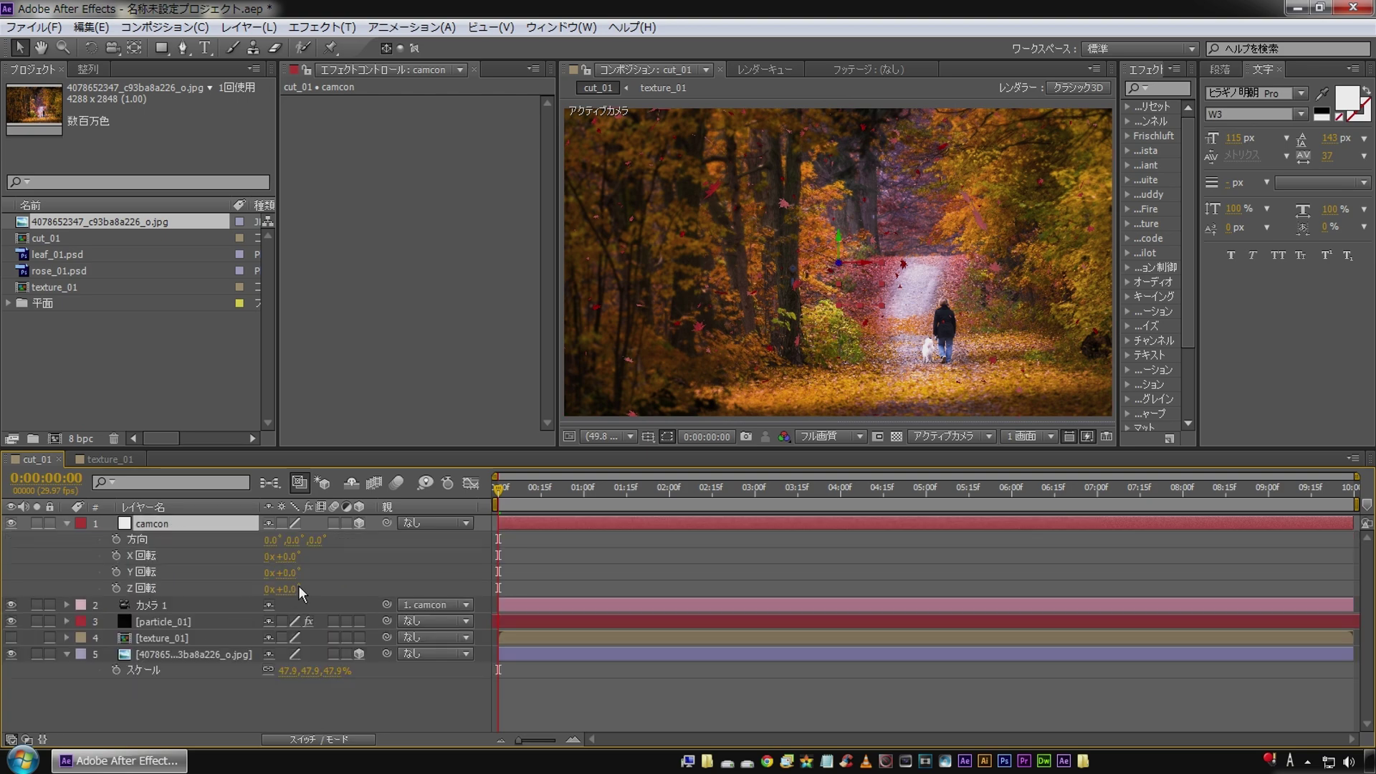
{"action": "left_click_drag", "start_coordinate": [294, 579], "coordinate": [284, 573]}
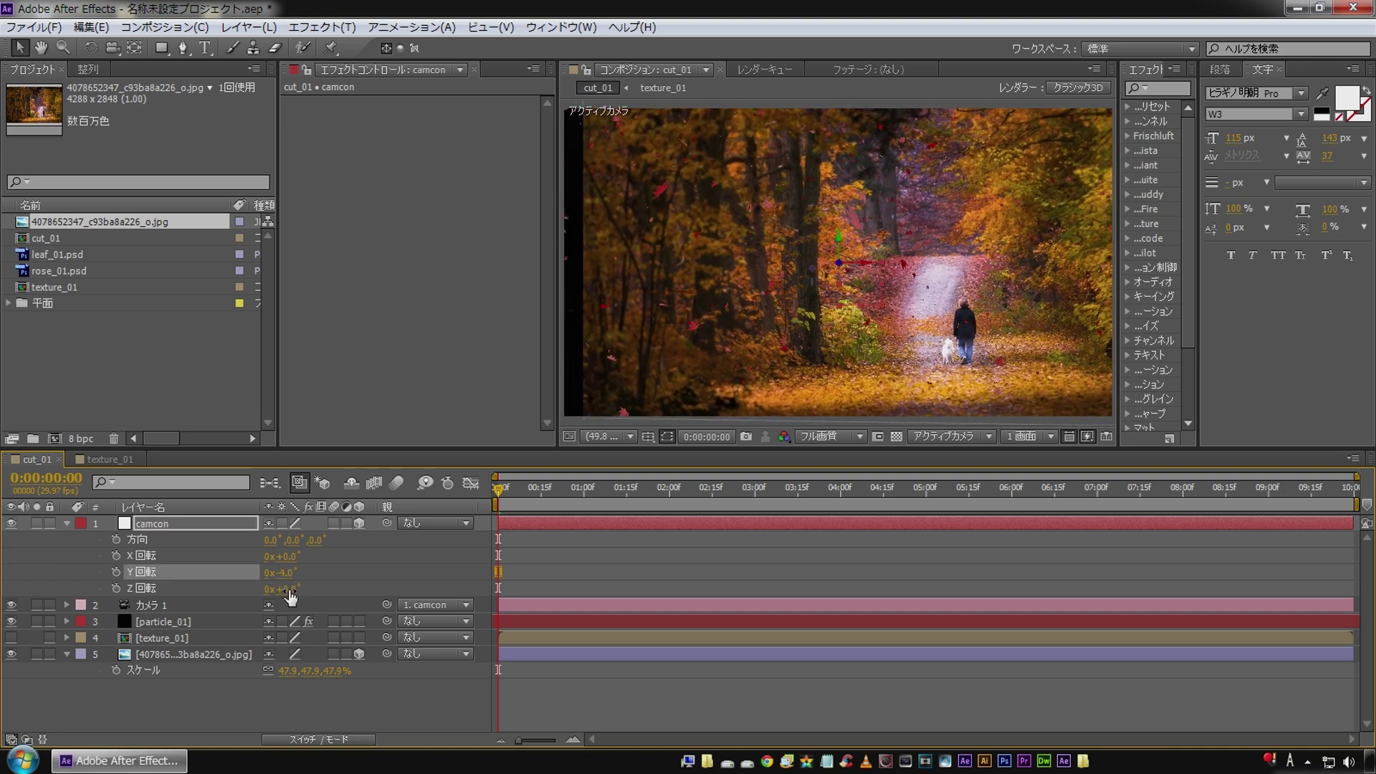
{"action": "left_click", "coordinate": [117, 571]}
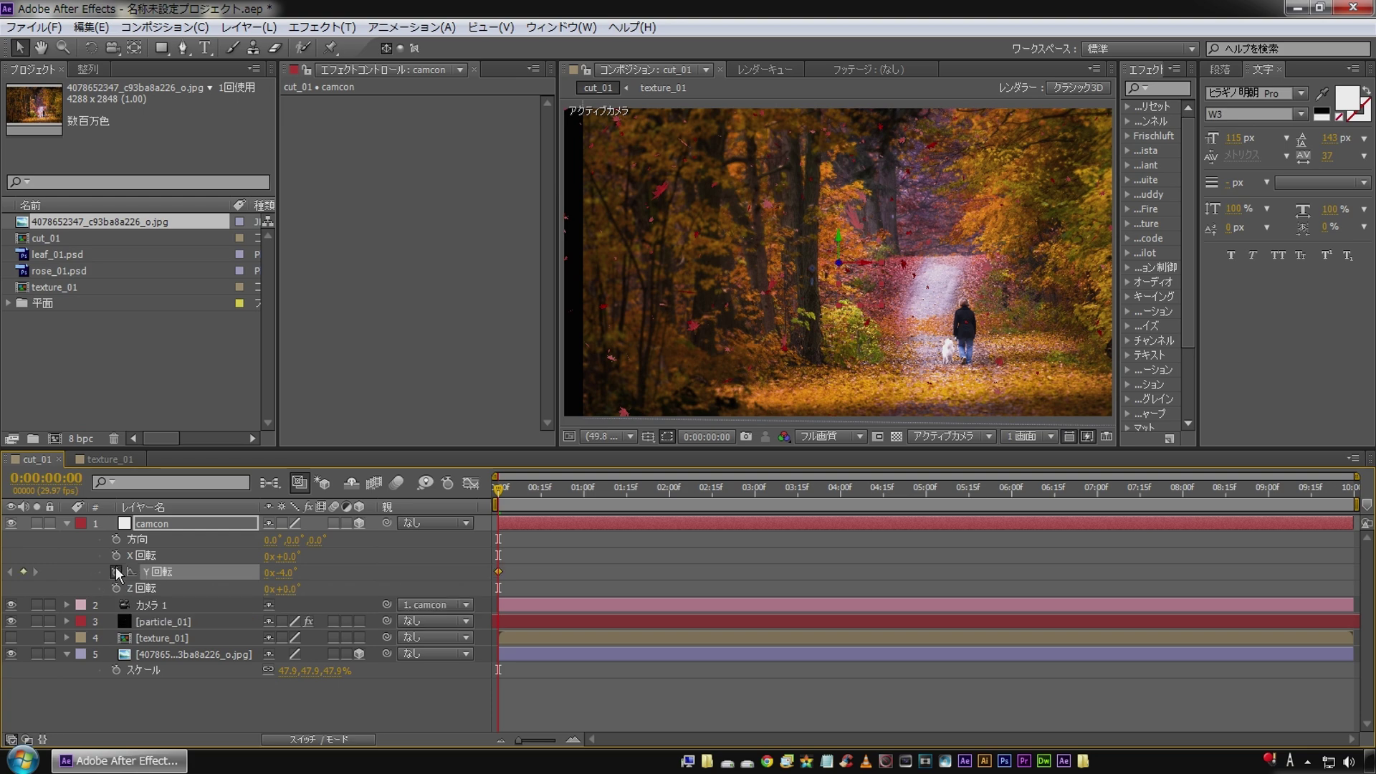
Set the camcon null's Z position to 164 and keyframe its position at the first frame.
{"action": "left_click", "coordinate": [170, 523]}
{"action": "key", "text": "p"}
{"action": "left_click_drag", "start_coordinate": [326, 546], "coordinate": [449, 532]}
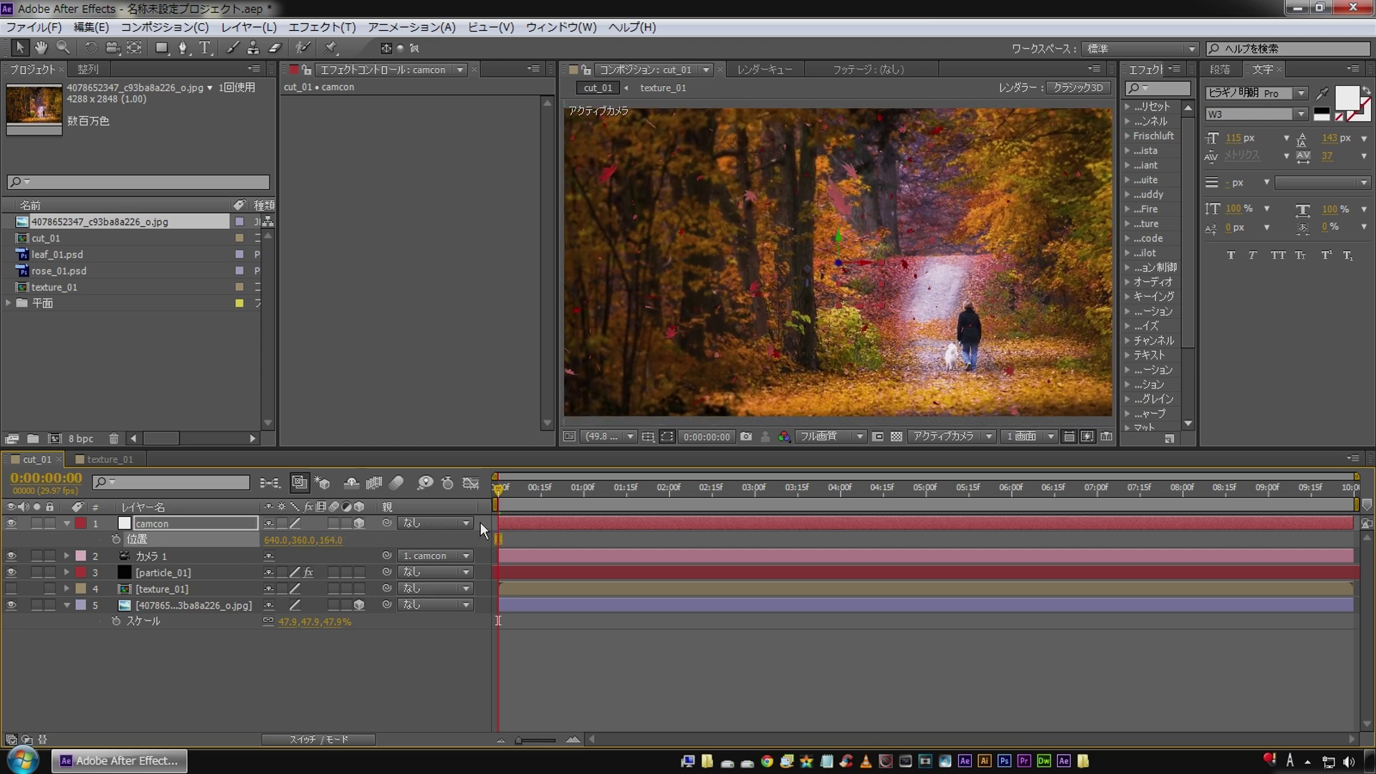
{"action": "left_click_drag", "start_coordinate": [1305, 491], "coordinate": [1353, 490]}
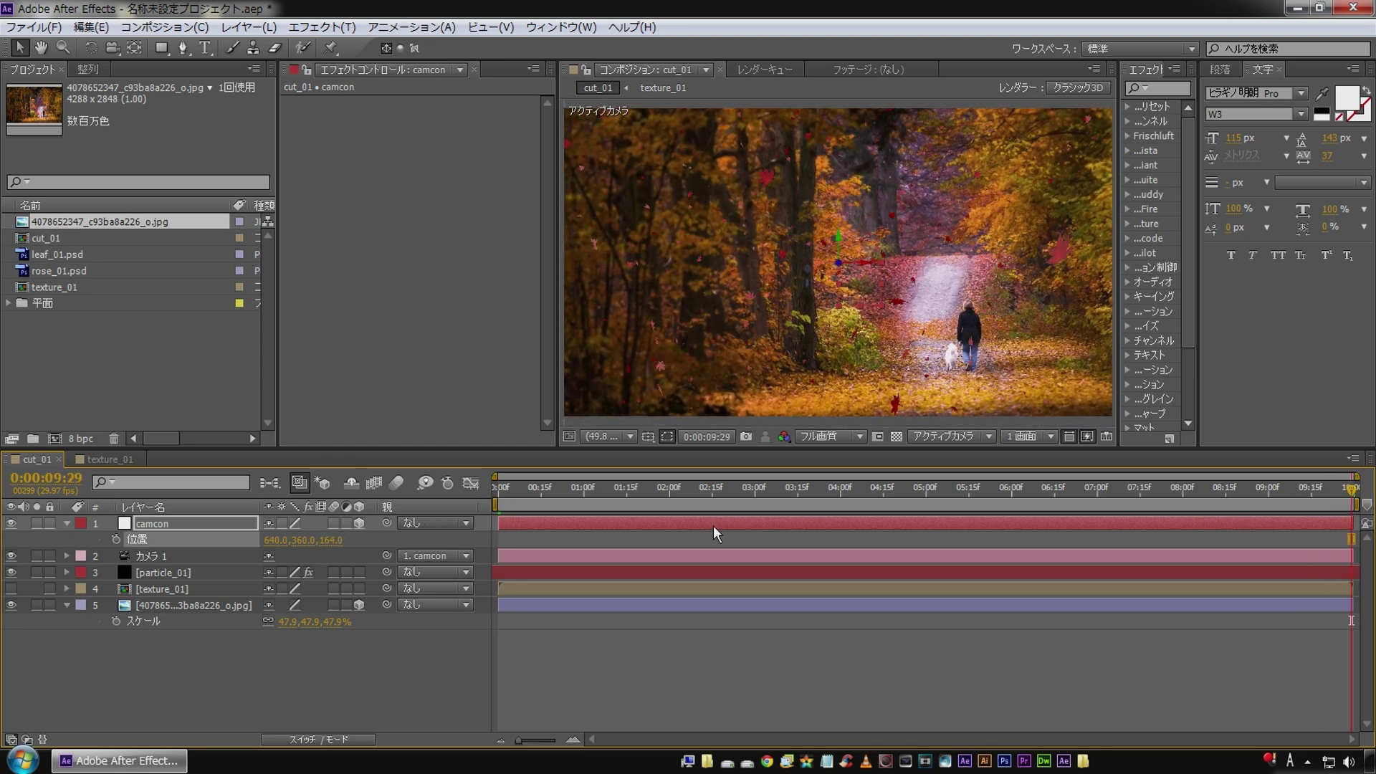
{"action": "key", "text": "Home"}
At 0:00:09:29, keyframe the camcon null's Y rotation at +10.0° and its Z position at 447.
{"action": "left_click_drag", "start_coordinate": [1314, 482], "coordinate": [1353, 490]}
{"action": "left_click", "coordinate": [180, 522]}
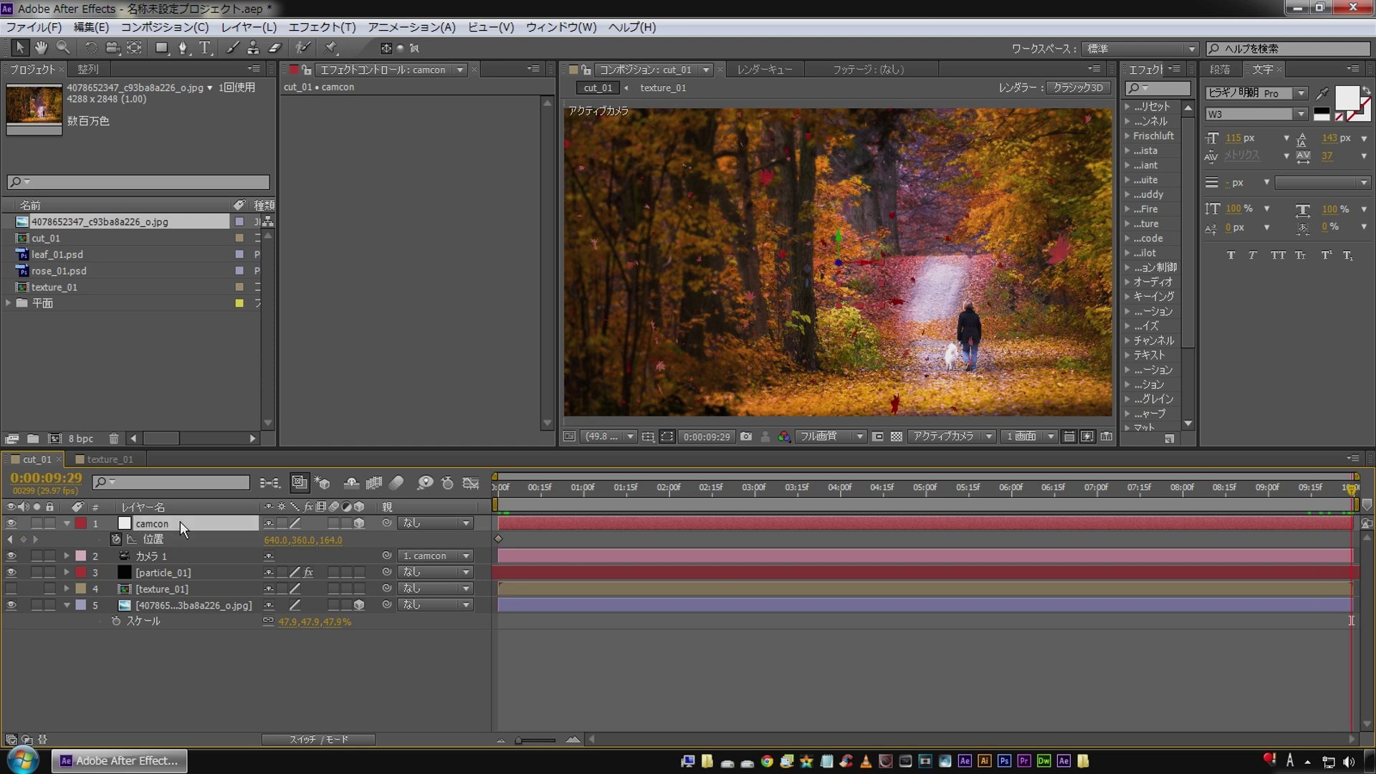
{"action": "key", "text": "u"}
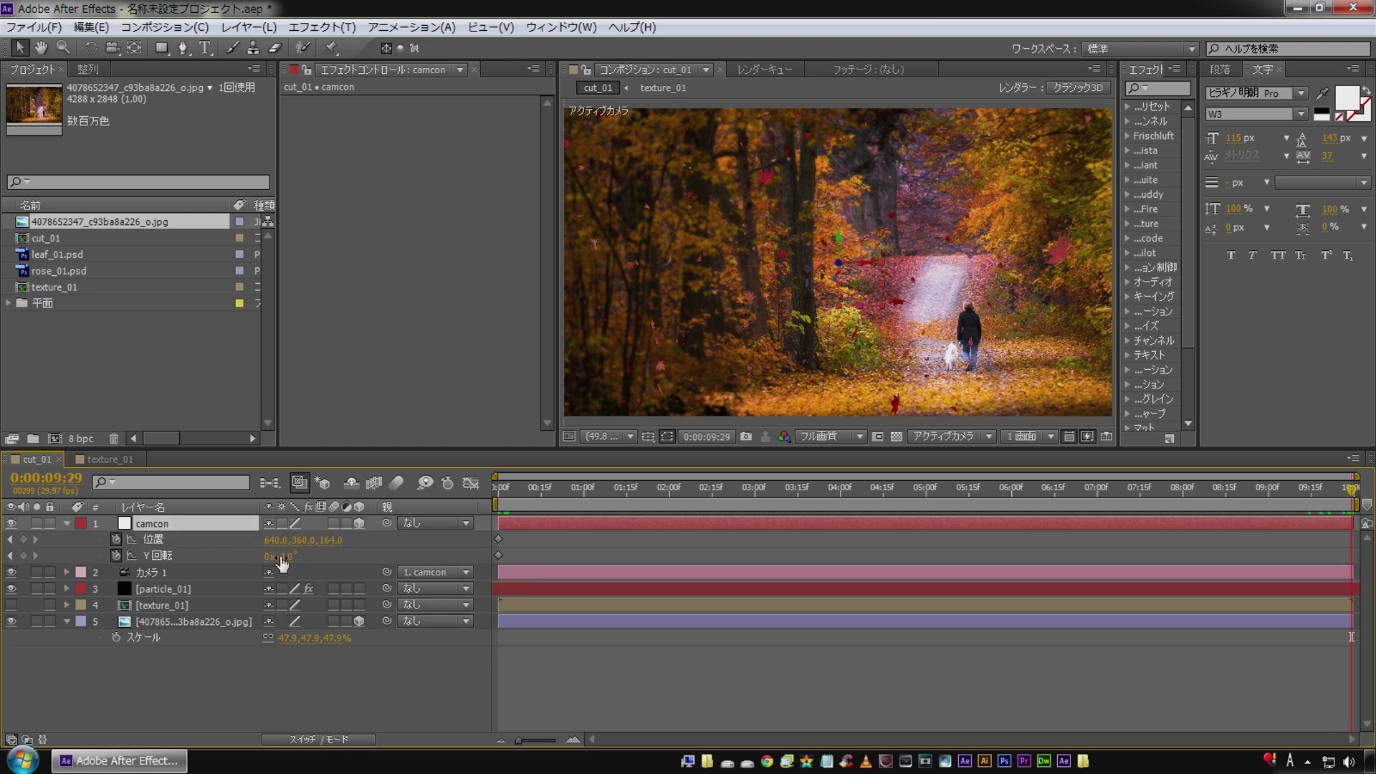
{"action": "left_click_drag", "start_coordinate": [281, 556], "coordinate": [553, 522]}
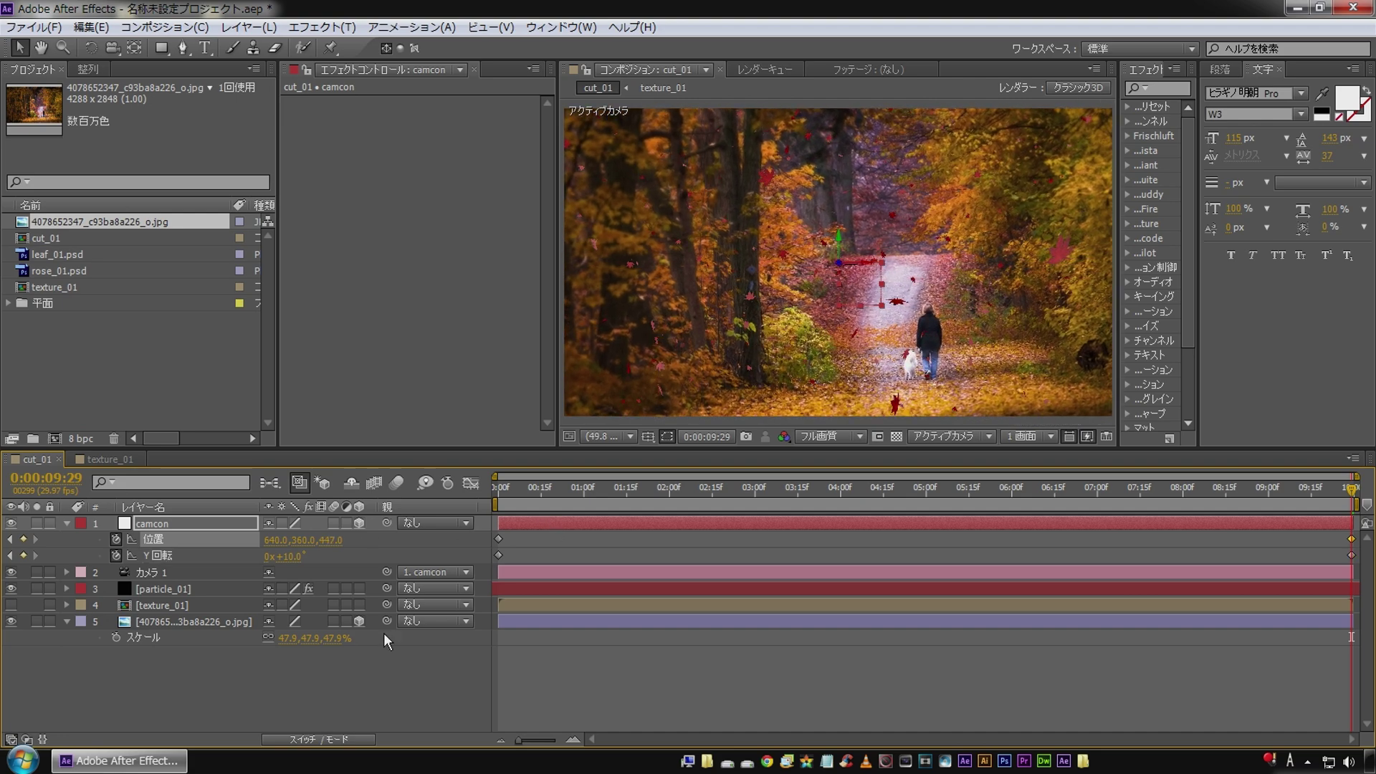
Preview the camera move over the forest photo from the first frame.
{"action": "left_click", "coordinate": [354, 664]}
{"action": "key", "text": "Home"}
{"action": "key", "text": "space"}
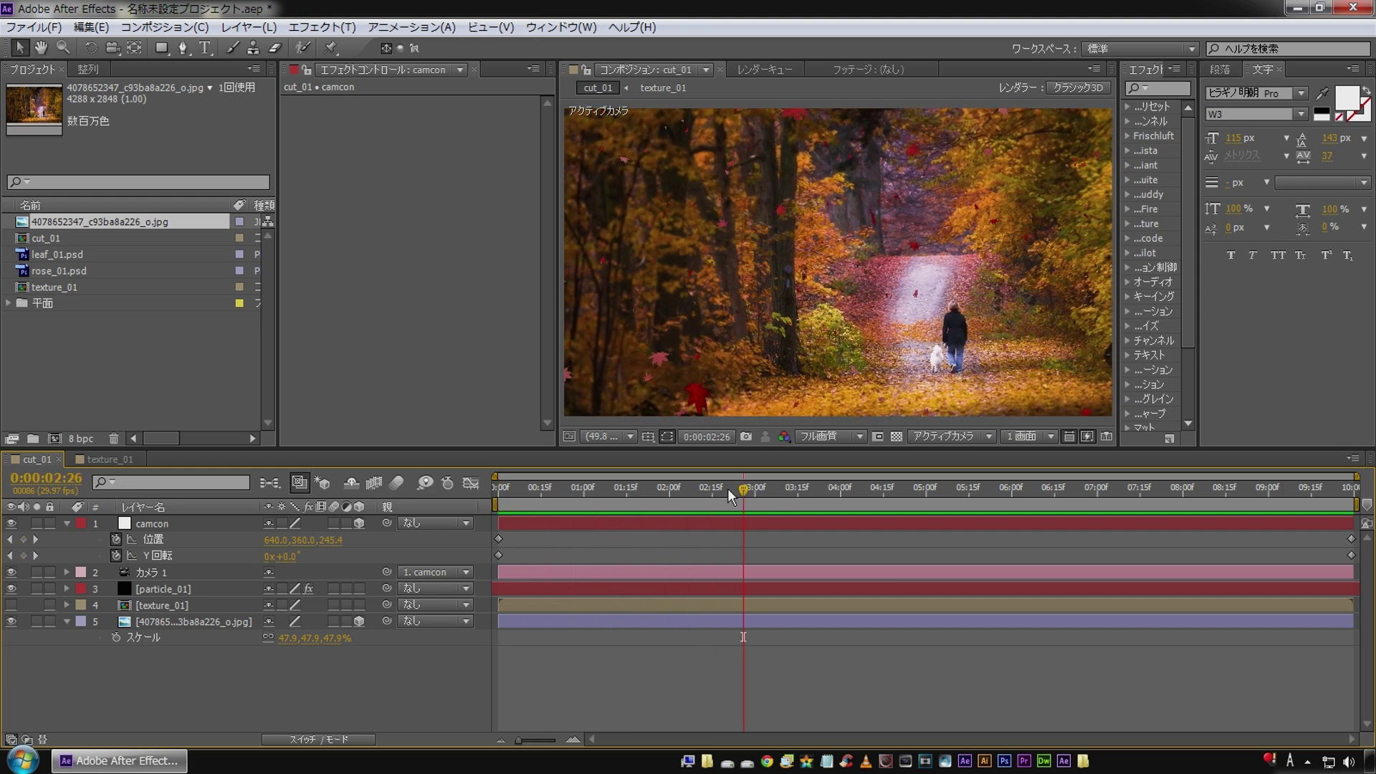
{"action": "key", "text": "space"}
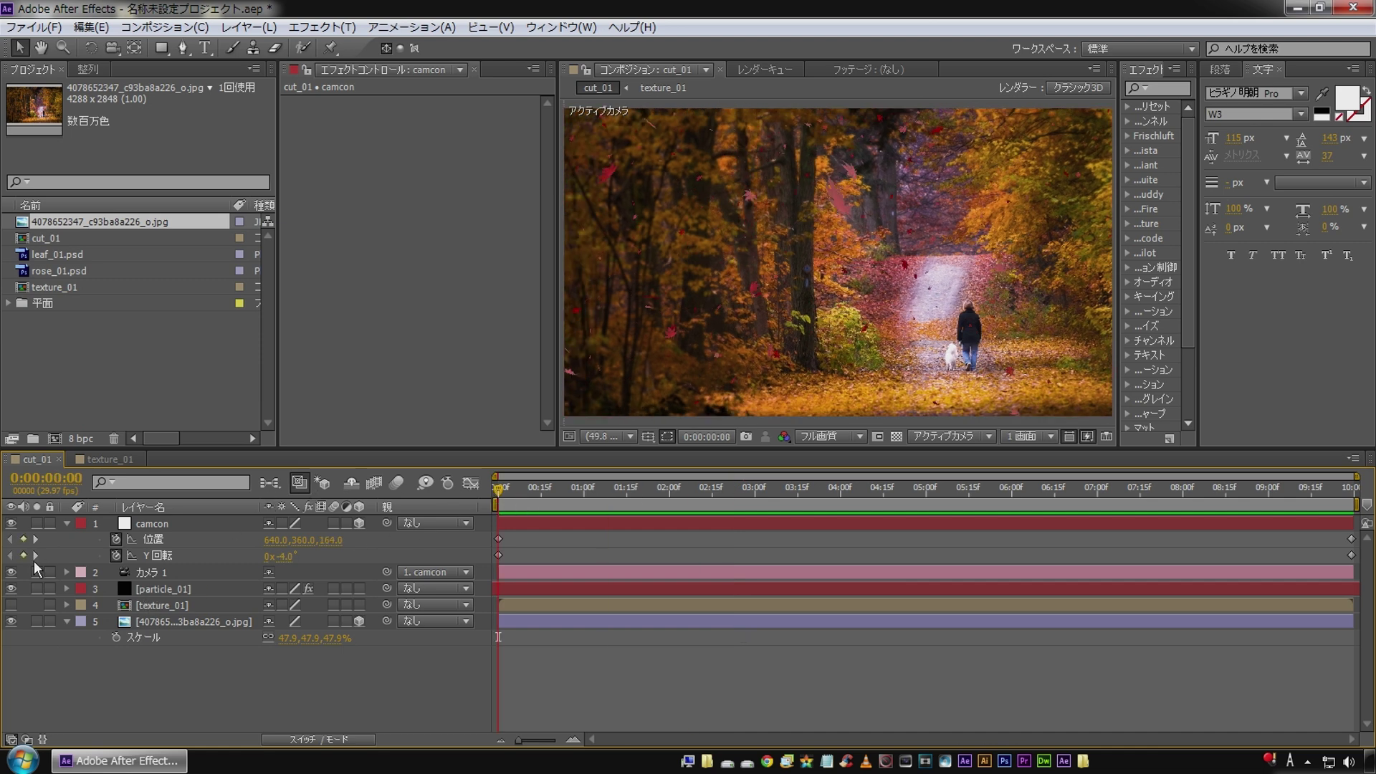
Set the CC Particle World Gravity on particle_01 to 0.020 and preview the falling leaves.
{"action": "left_click", "coordinate": [142, 589]}
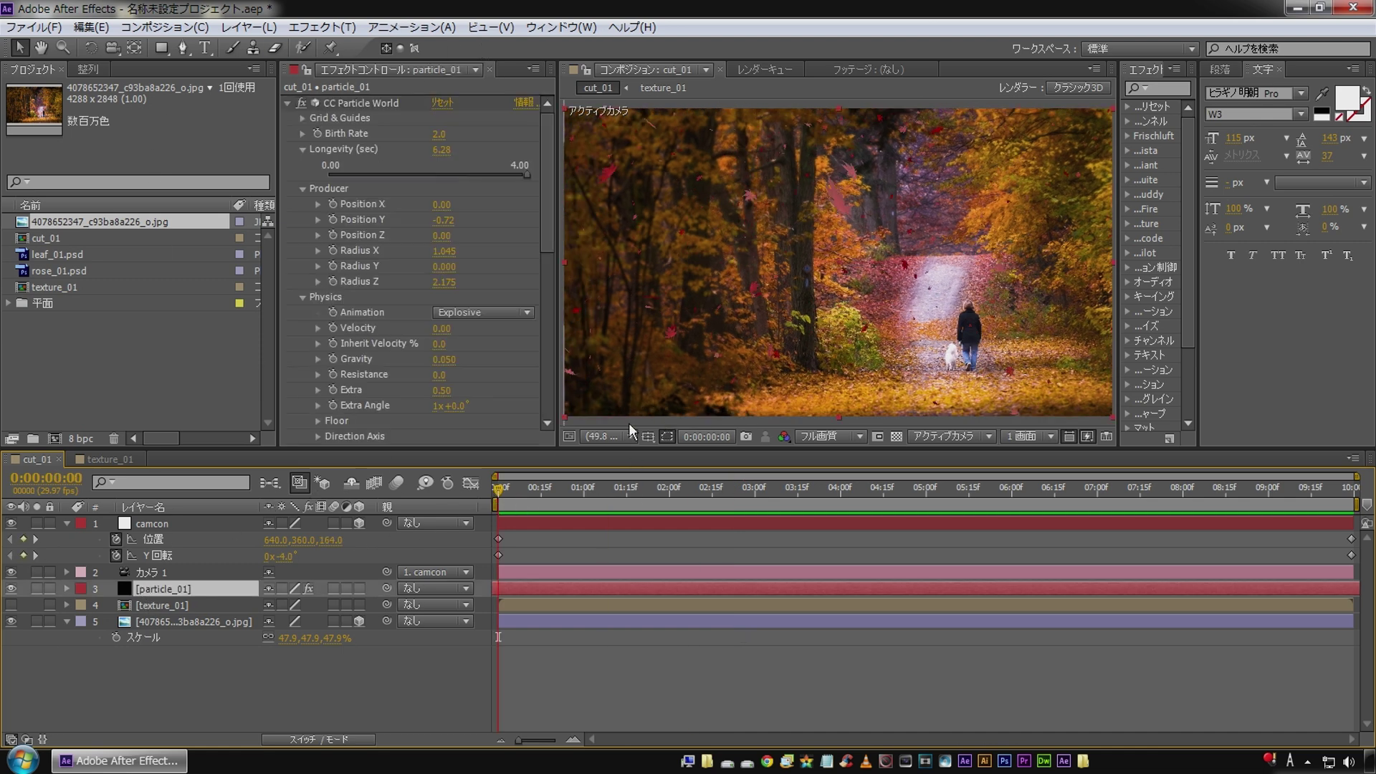
{"action": "left_click", "coordinate": [445, 359]}
{"action": "type", "text": "0.2"}
{"action": "key", "text": "Return"}
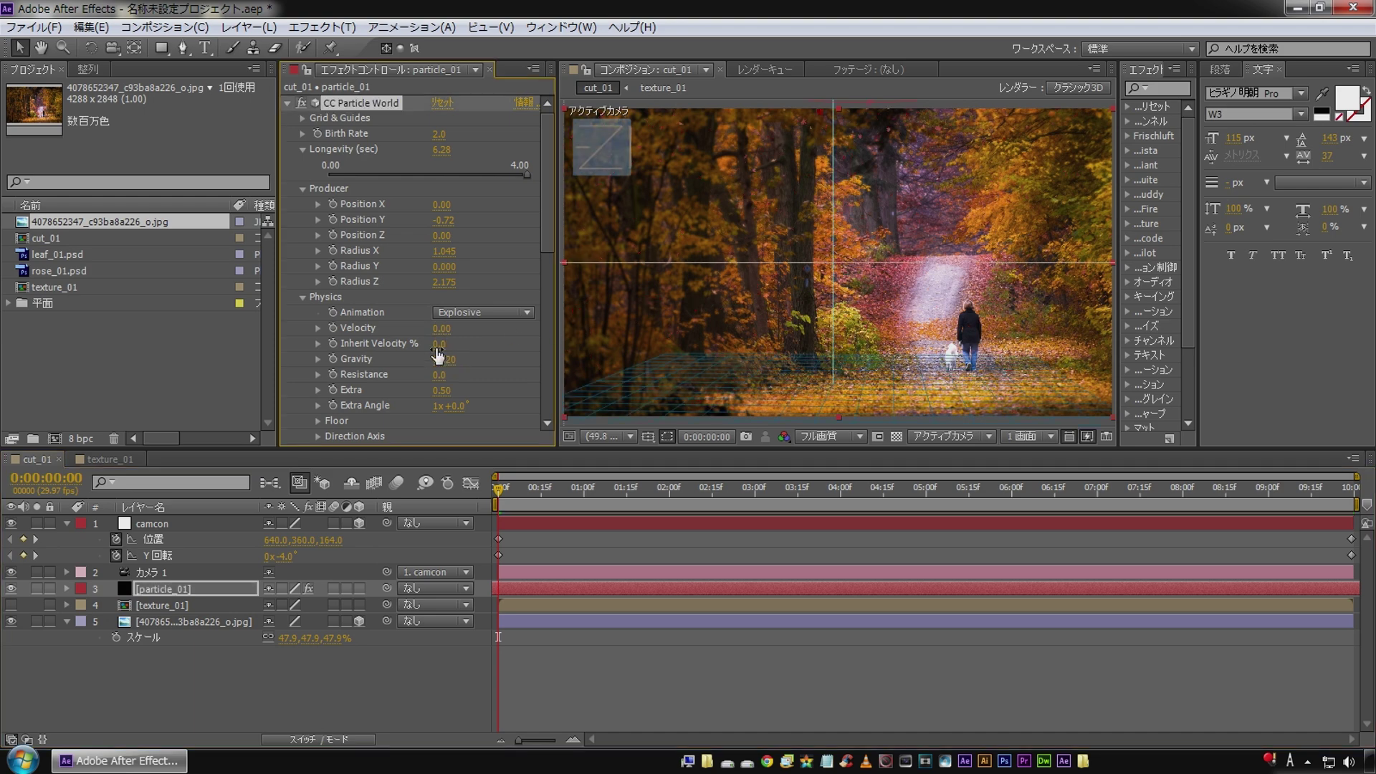
{"action": "left_click", "coordinate": [324, 666]}
{"action": "key", "text": "space"}
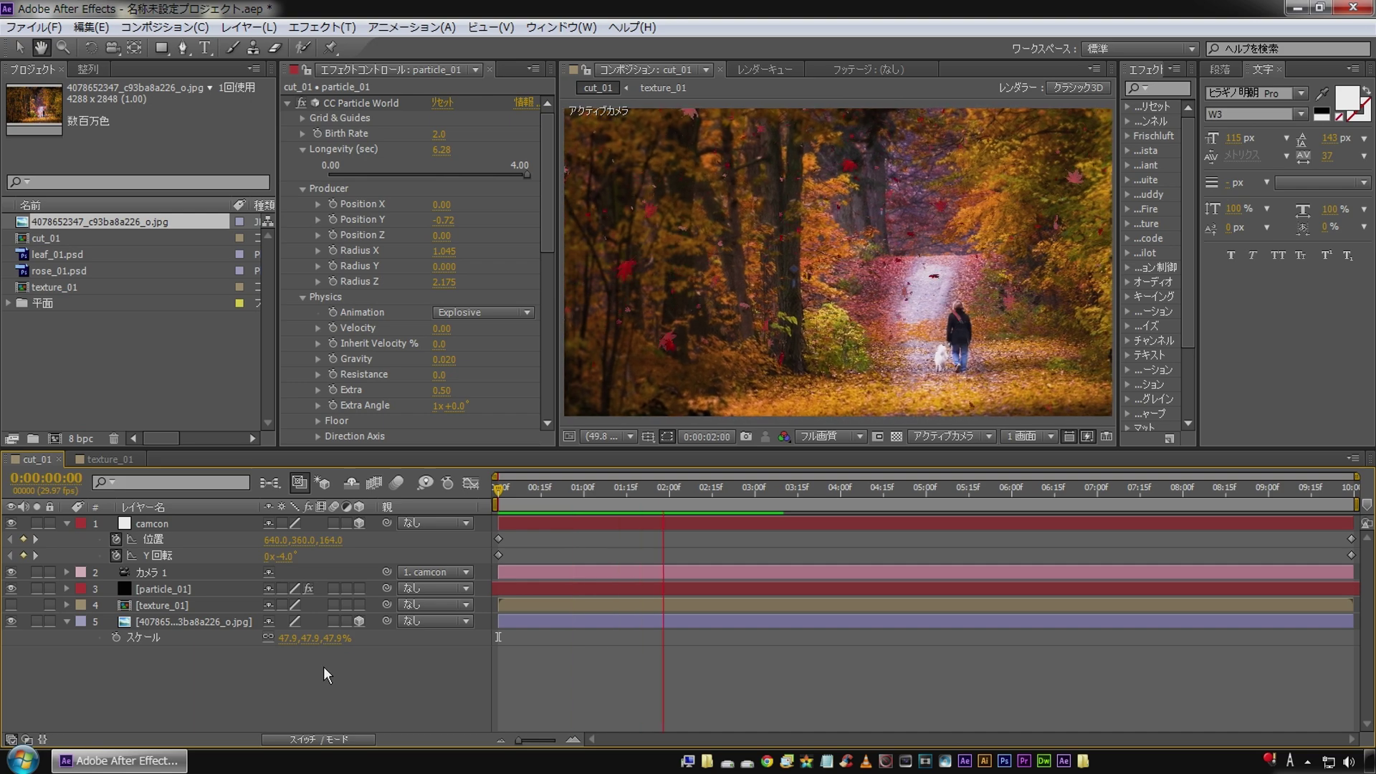
{"action": "key", "text": "space"}
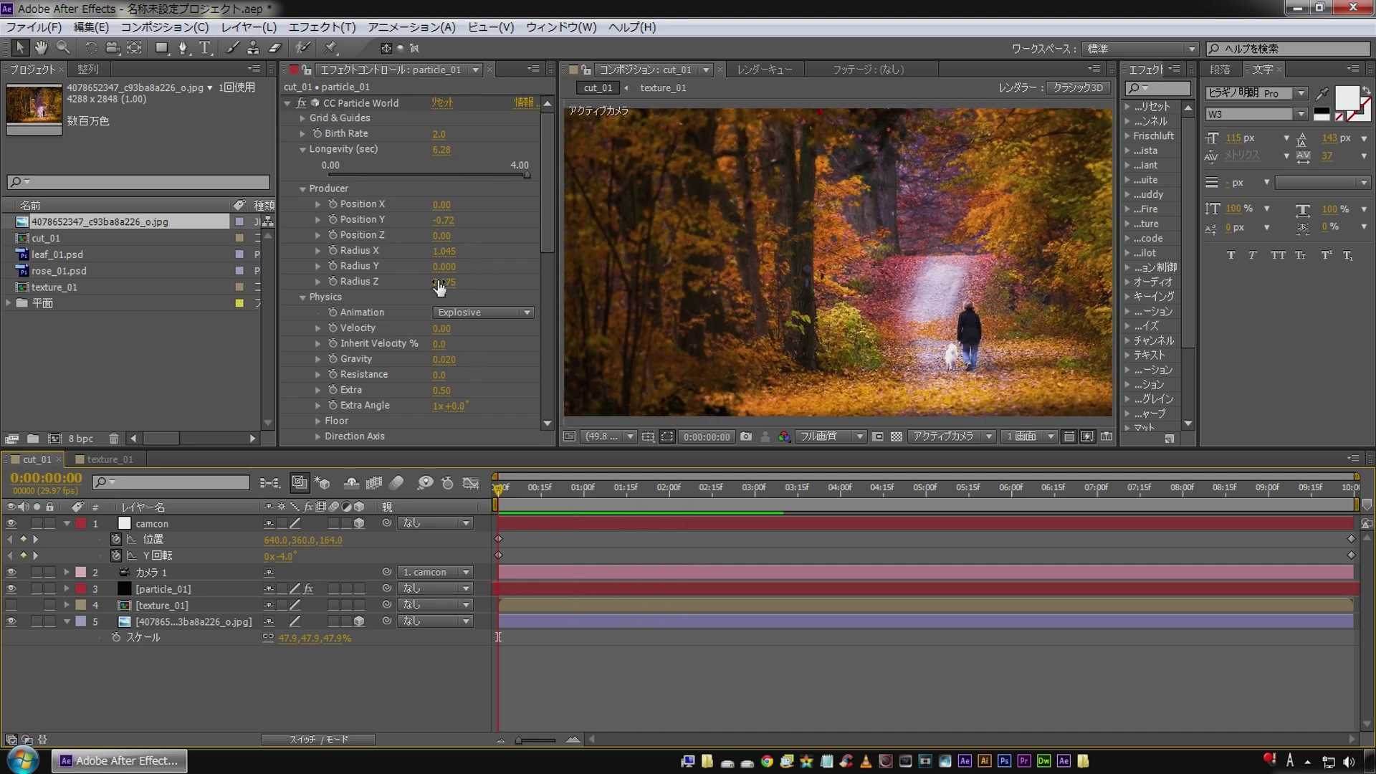
Lower the CC Particle World Gravity on particle_01 to 0.010 and preview the leaves up to 0:00:06:04.
{"action": "left_click", "coordinate": [445, 359]}
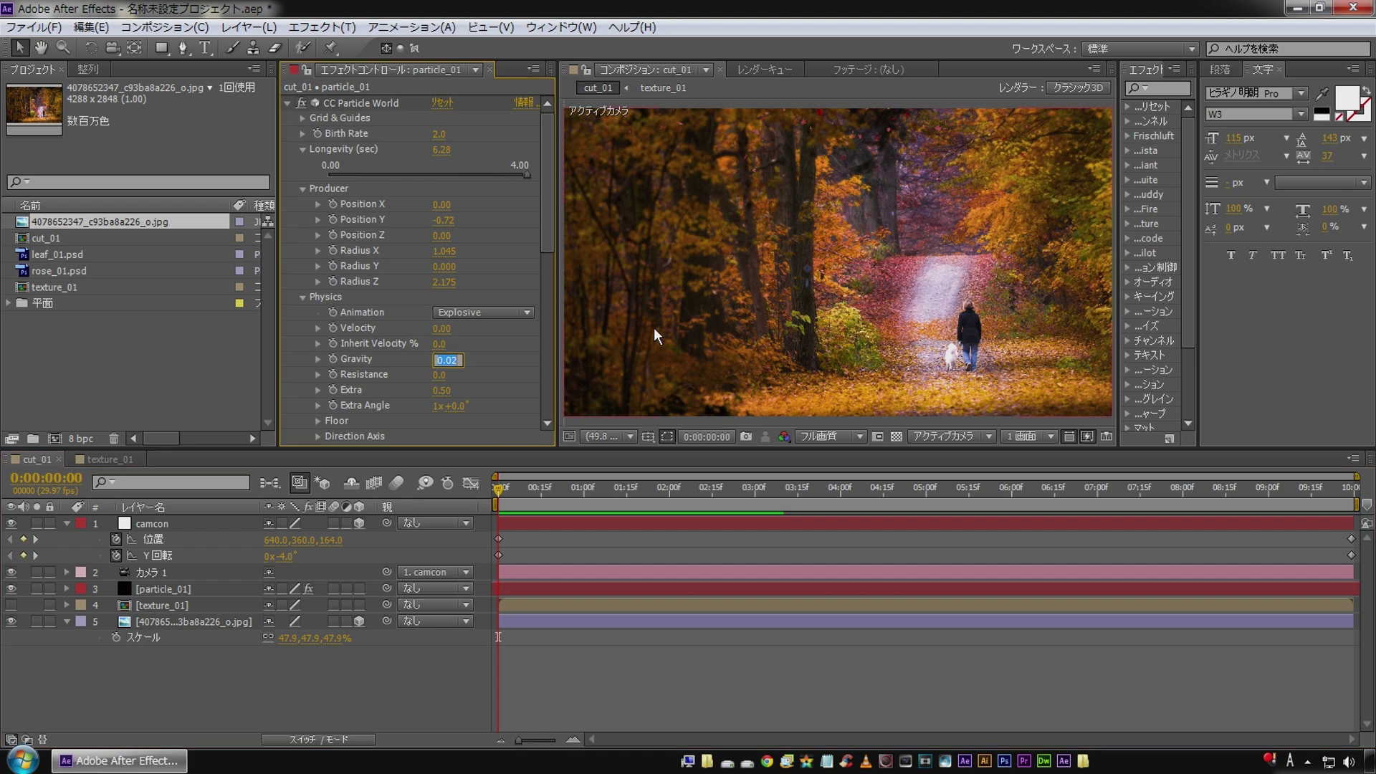
{"action": "left_click", "coordinate": [656, 337]}
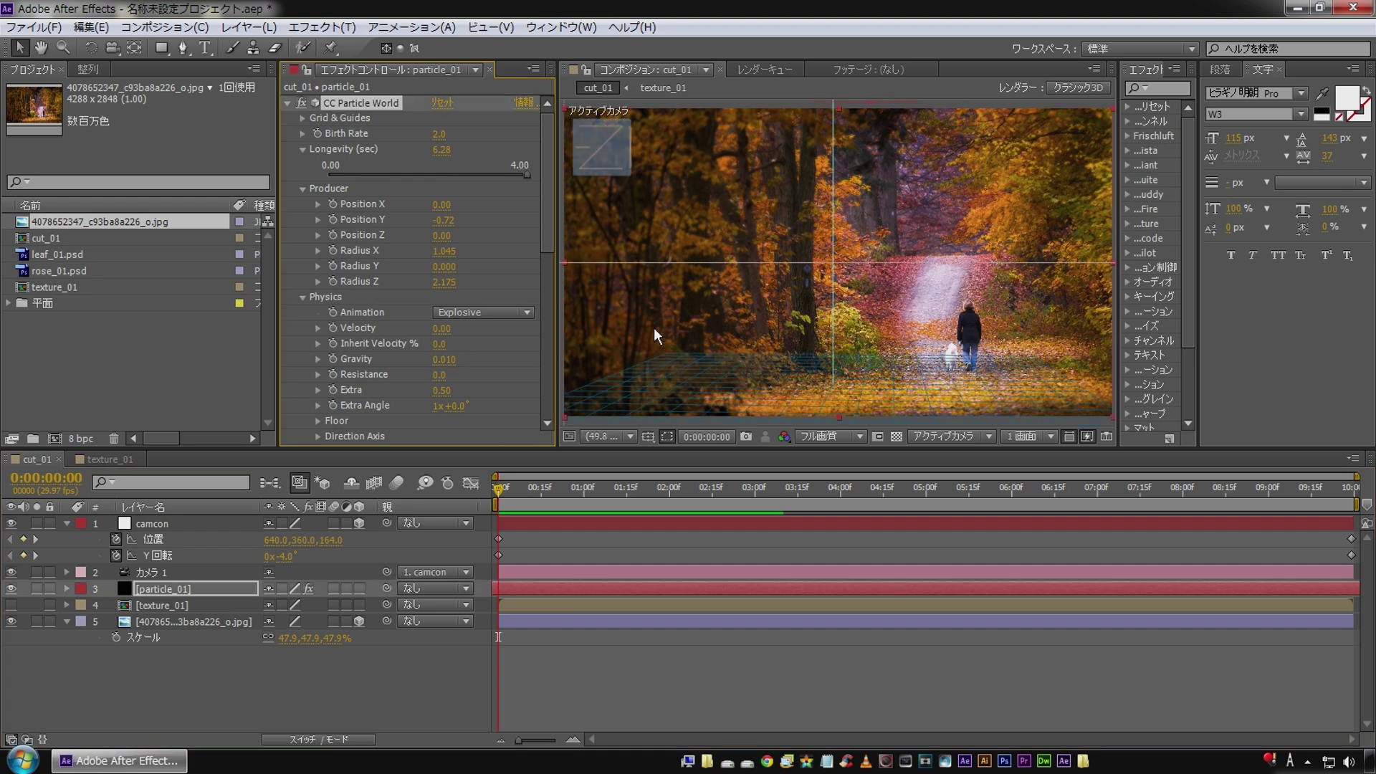
{"action": "left_click", "coordinate": [182, 694]}
{"action": "key", "text": "space"}
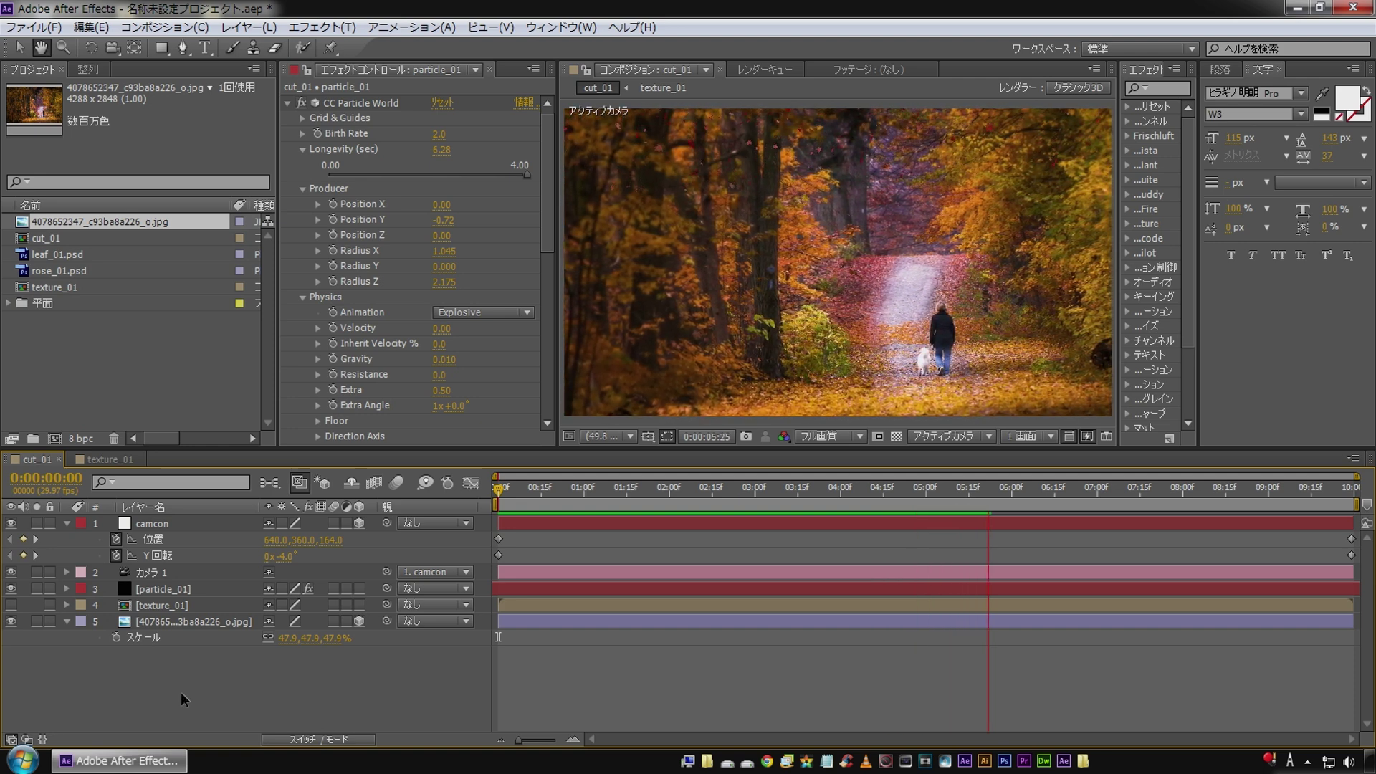
{"action": "key", "text": "space"}
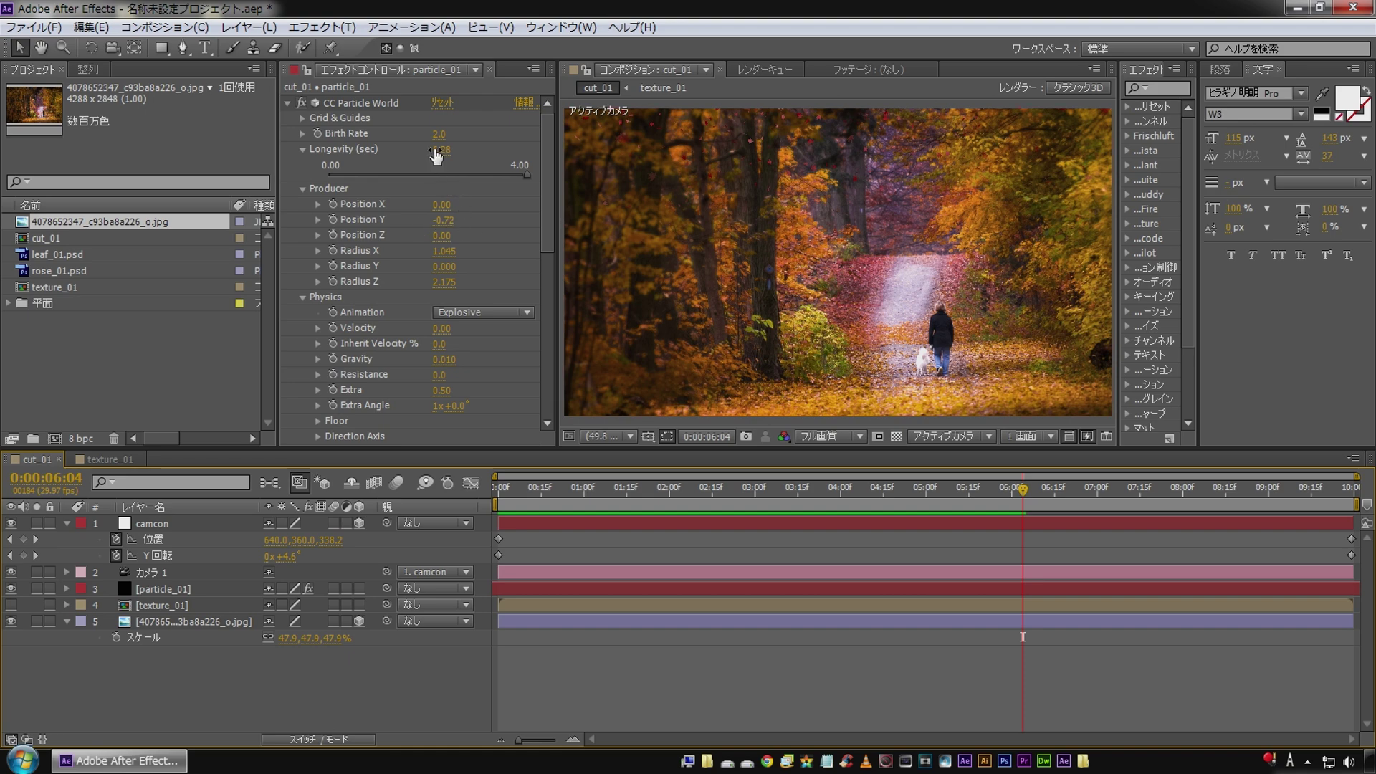
Raise the particles' Longevity to 10.64 seconds and preview the leaves through the composition.
{"action": "left_click_drag", "start_coordinate": [437, 150], "coordinate": [475, 147]}
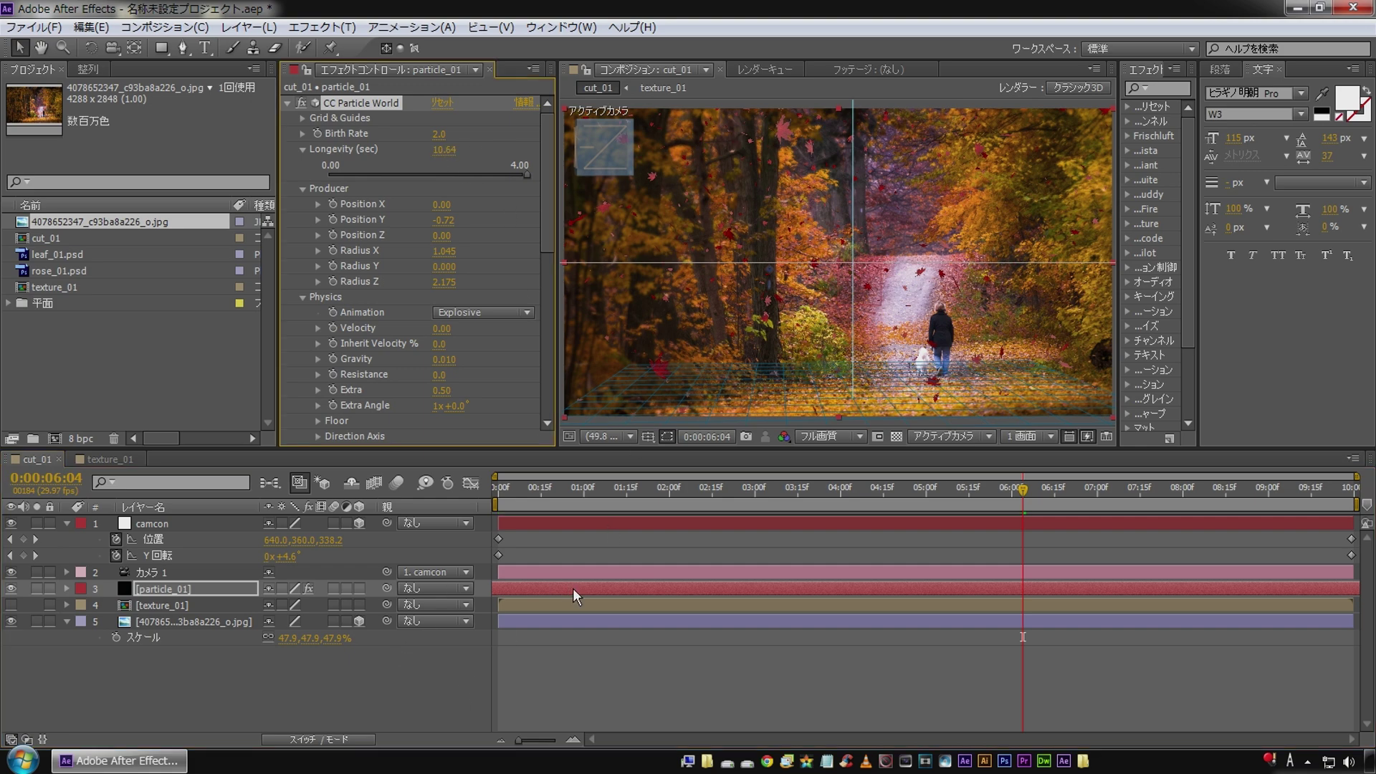
{"action": "left_click", "coordinate": [307, 702]}
{"action": "key", "text": "space"}
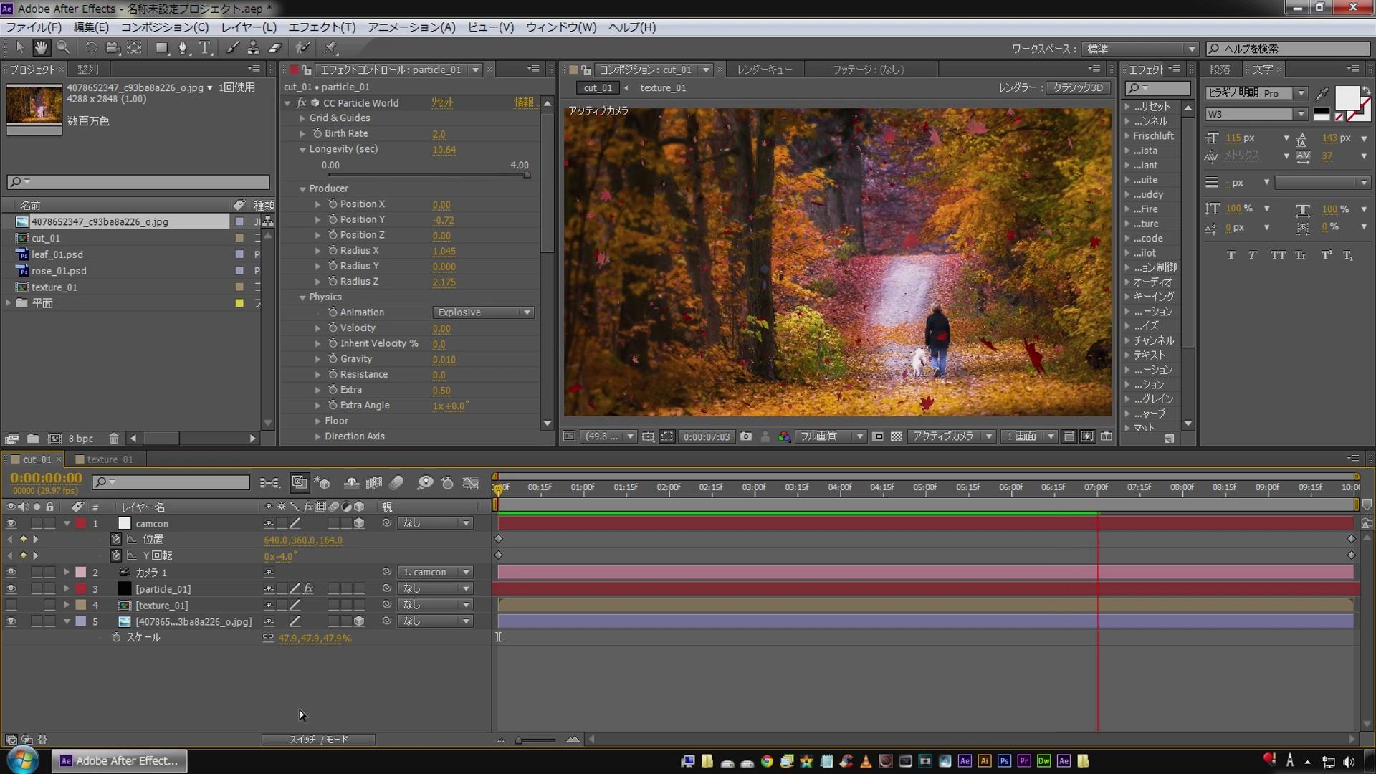
{"action": "key", "text": "space"}
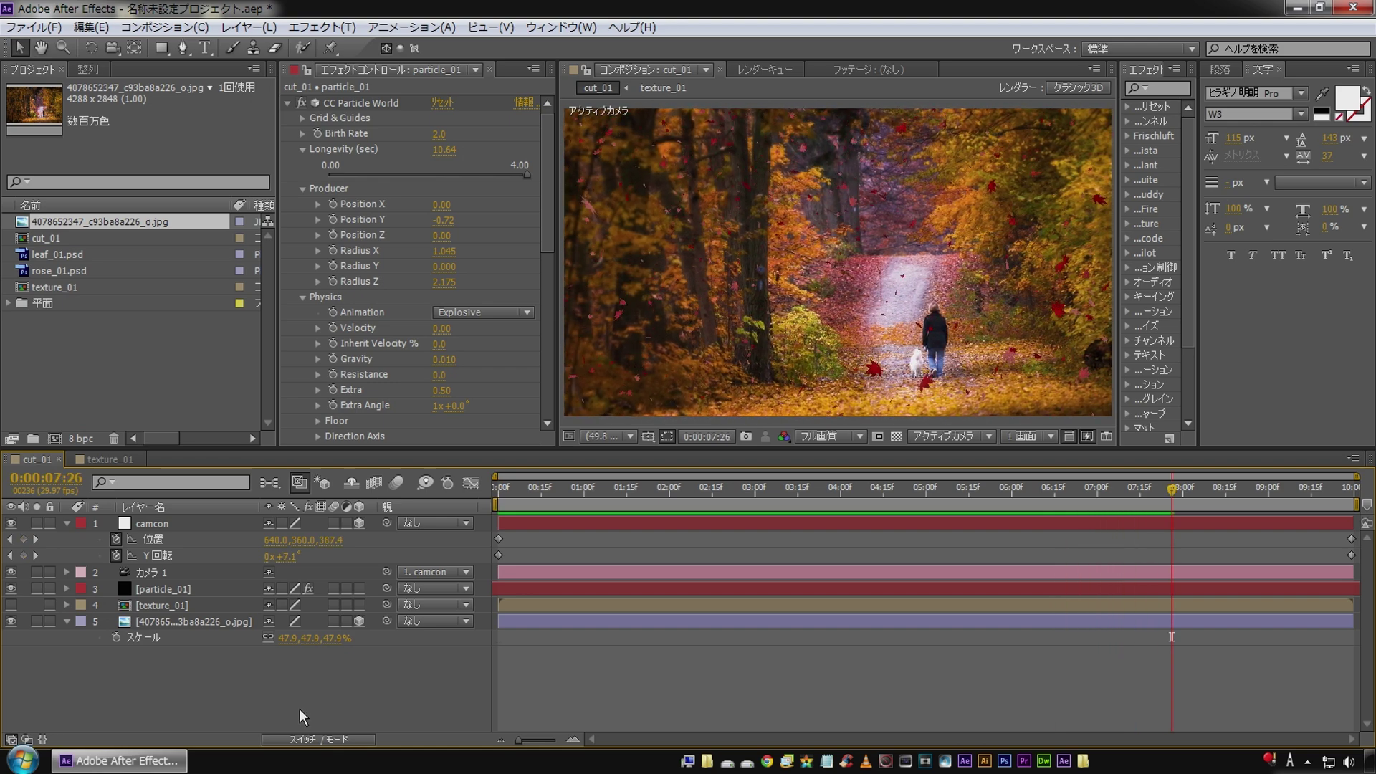
{"action": "key", "text": "space"}
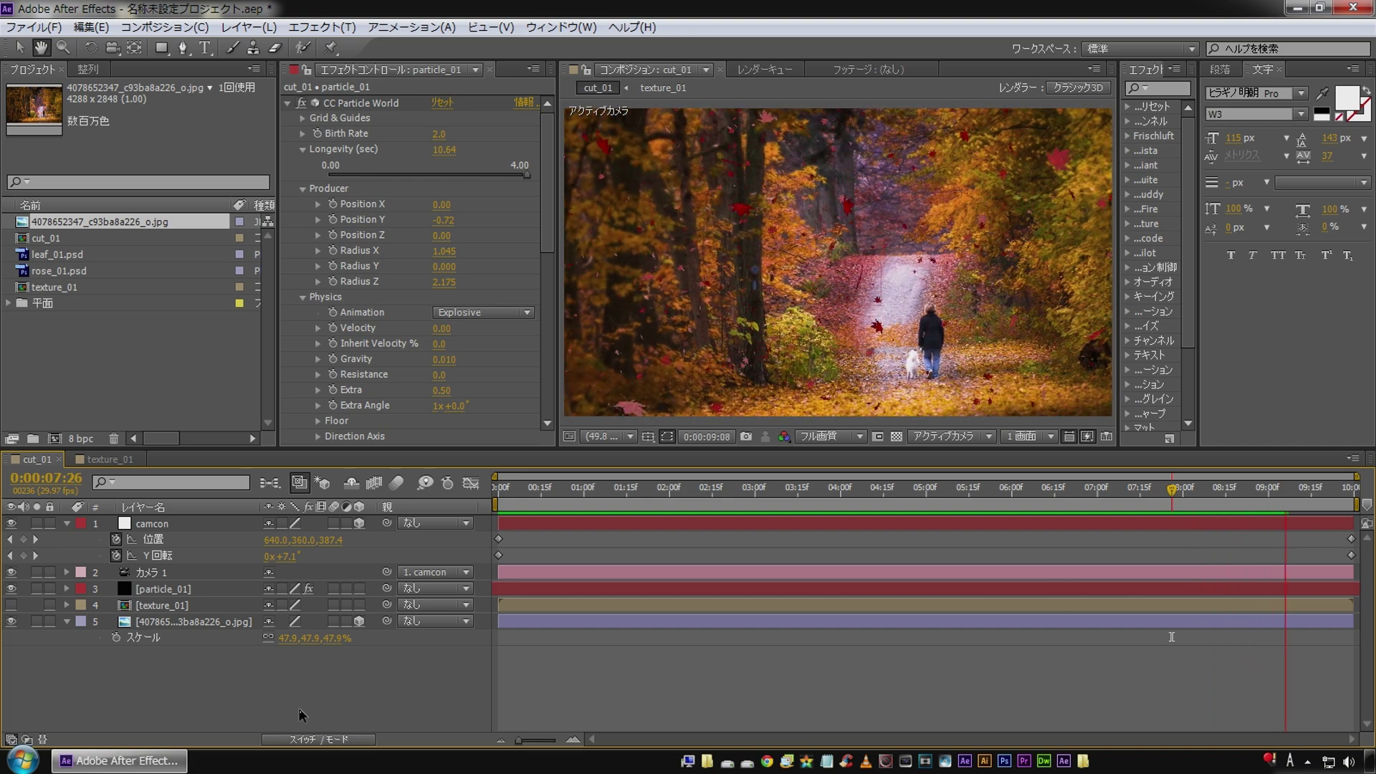
{"action": "key", "text": "space"}
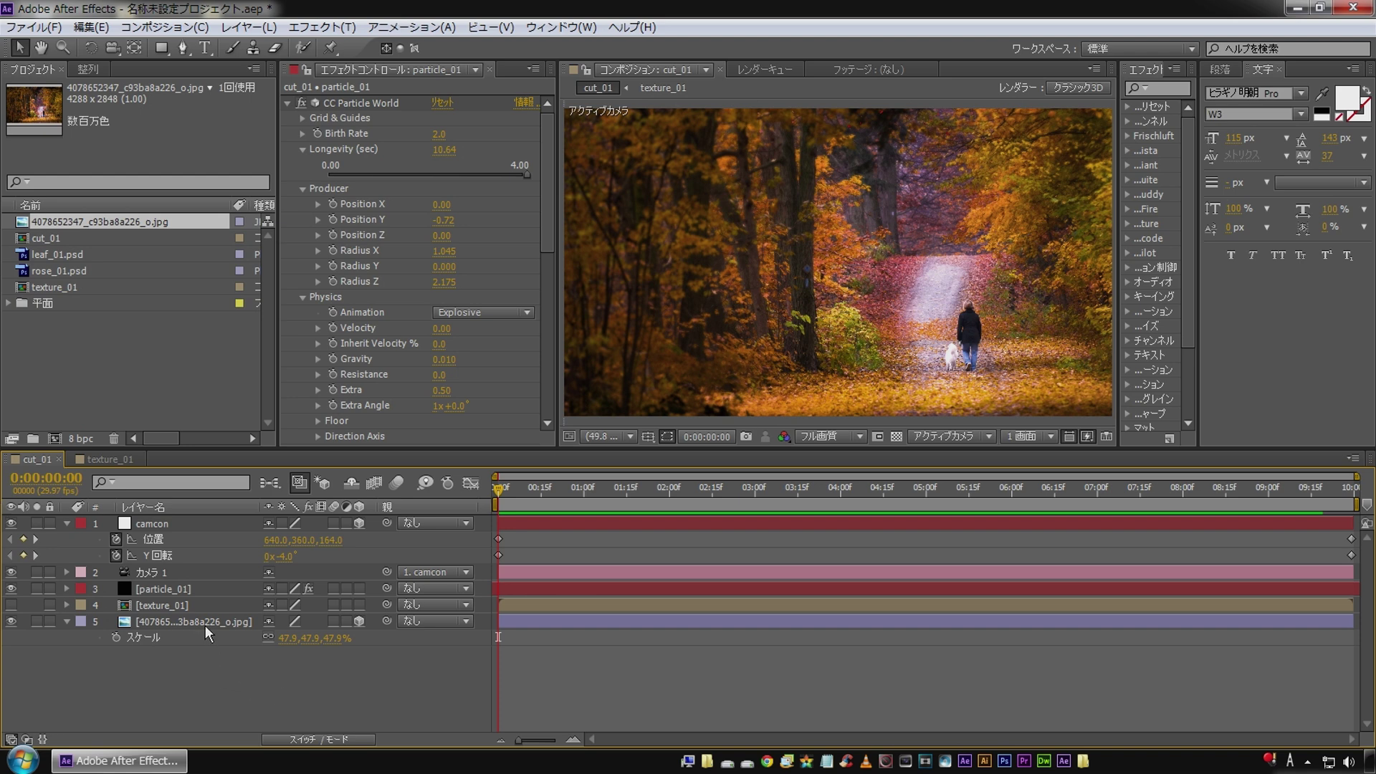
Shift particle_01 further back in time to fill the first frame with leaves, stretch its out point to the composition's end, and preview.
{"action": "left_click", "coordinate": [169, 591]}
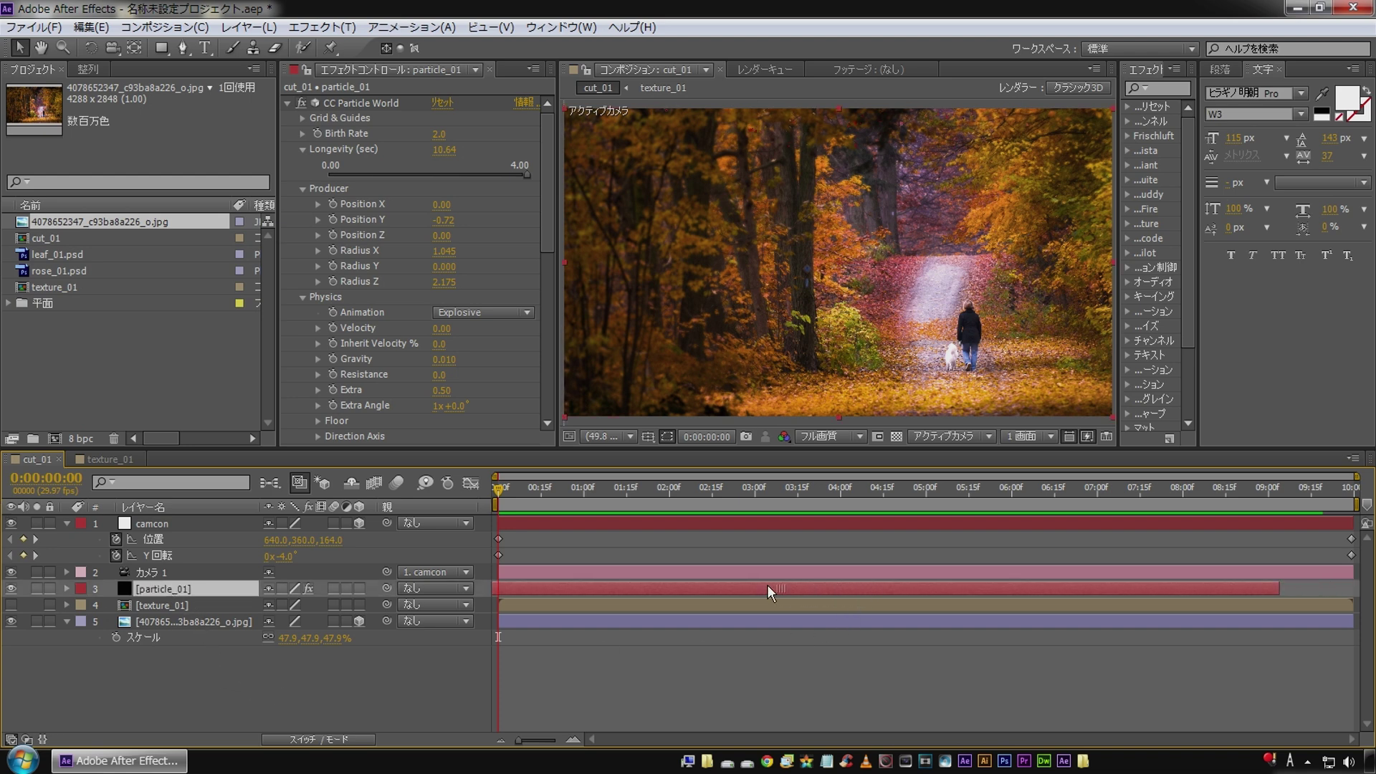
{"action": "left_click_drag", "start_coordinate": [525, 589], "coordinate": [505, 590]}
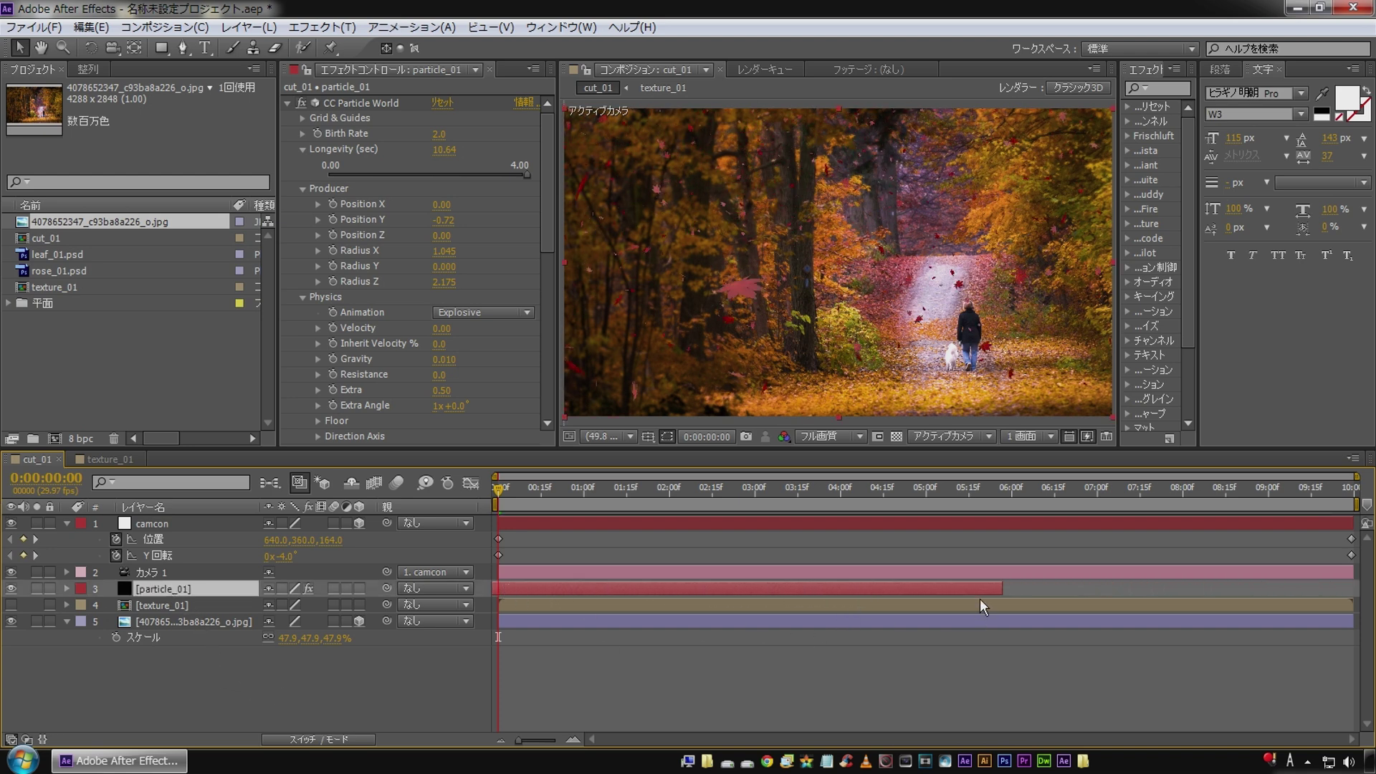
{"action": "left_click_drag", "start_coordinate": [1002, 586], "coordinate": [1359, 588]}
{"action": "left_click", "coordinate": [343, 685]}
{"action": "key", "text": "space"}
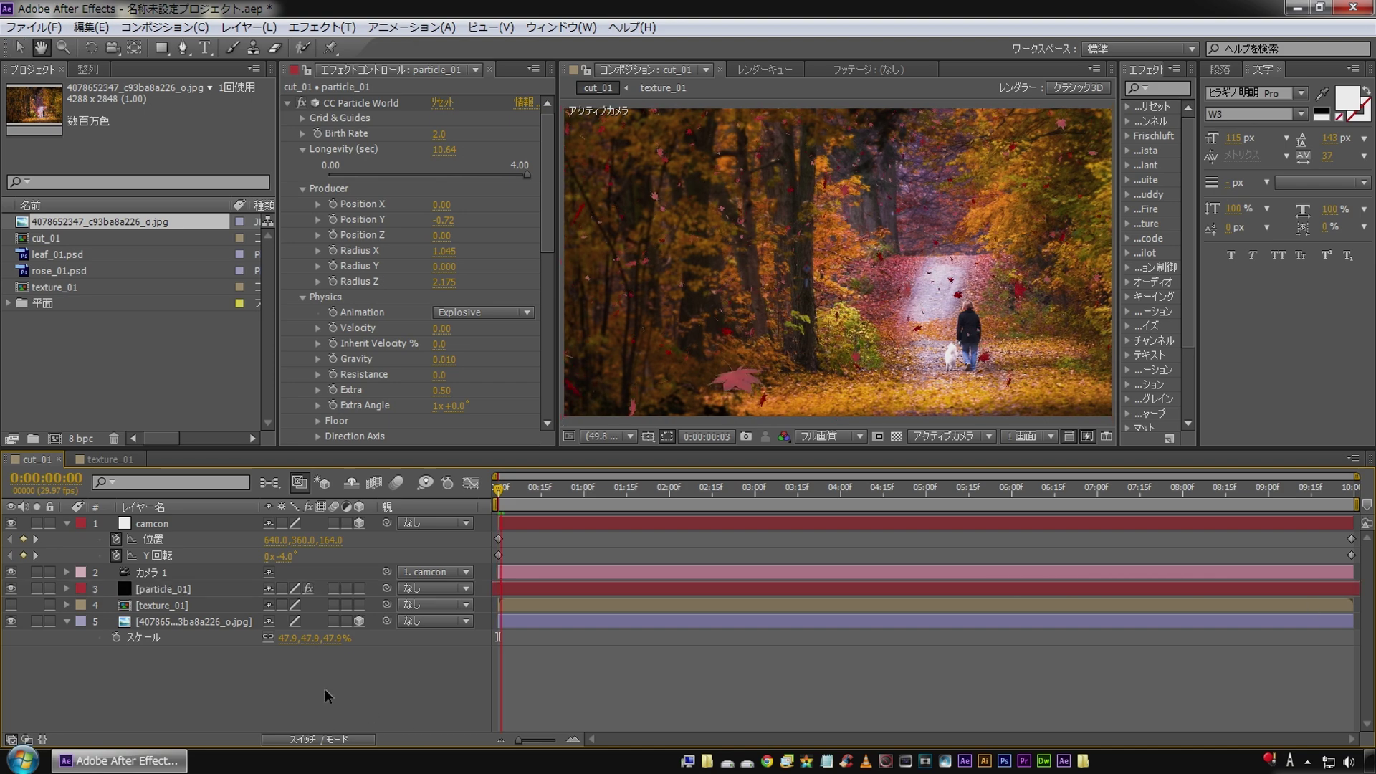